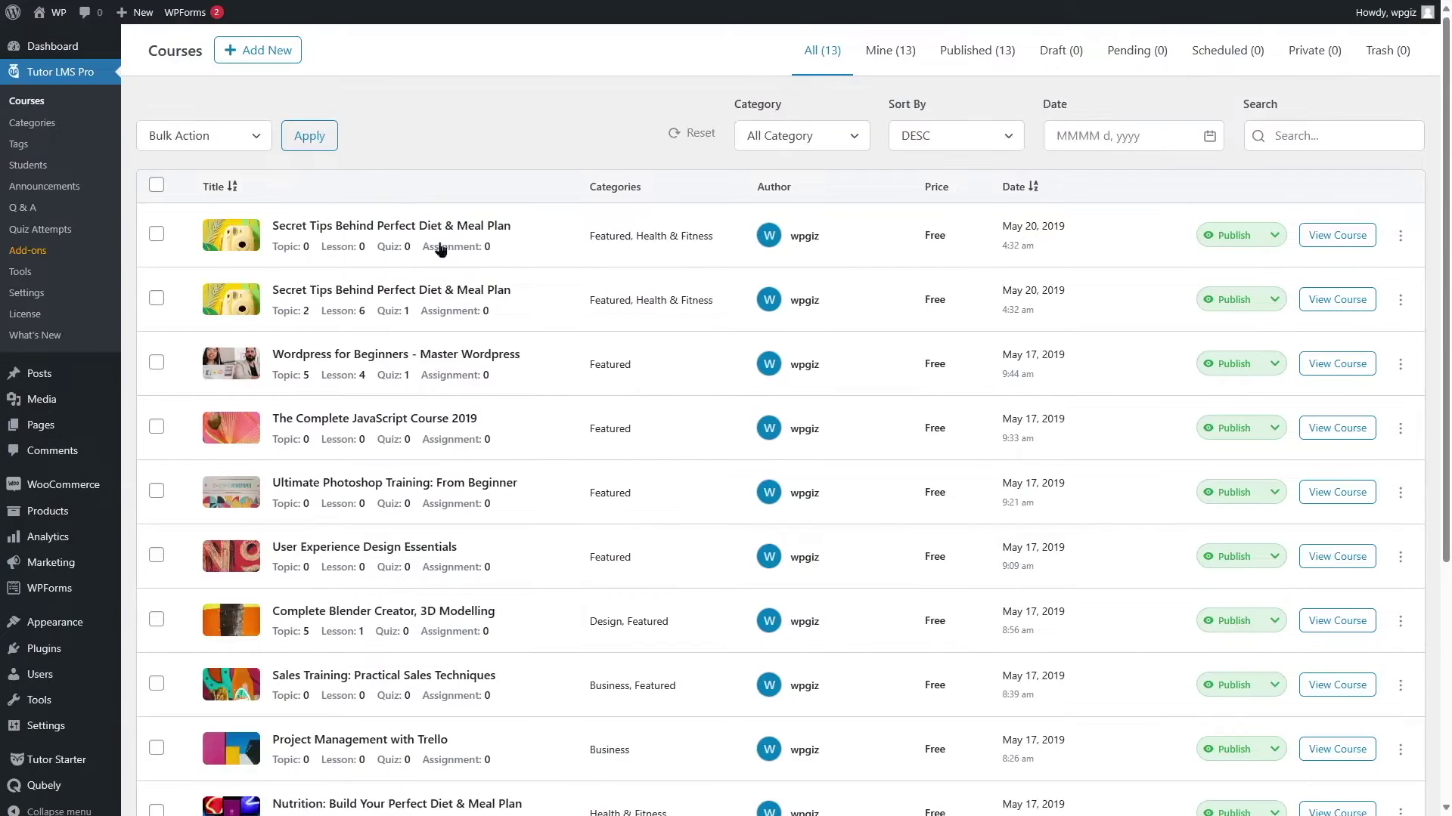
Scroll through the Tutor LMS course list to review all 13 courses.
{"action": "scroll", "coordinate": [556, 308], "scroll_direction": "down", "scroll_amount": 5}
{"action": "scroll", "coordinate": [555, 308], "scroll_direction": "up", "scroll_amount": 5}
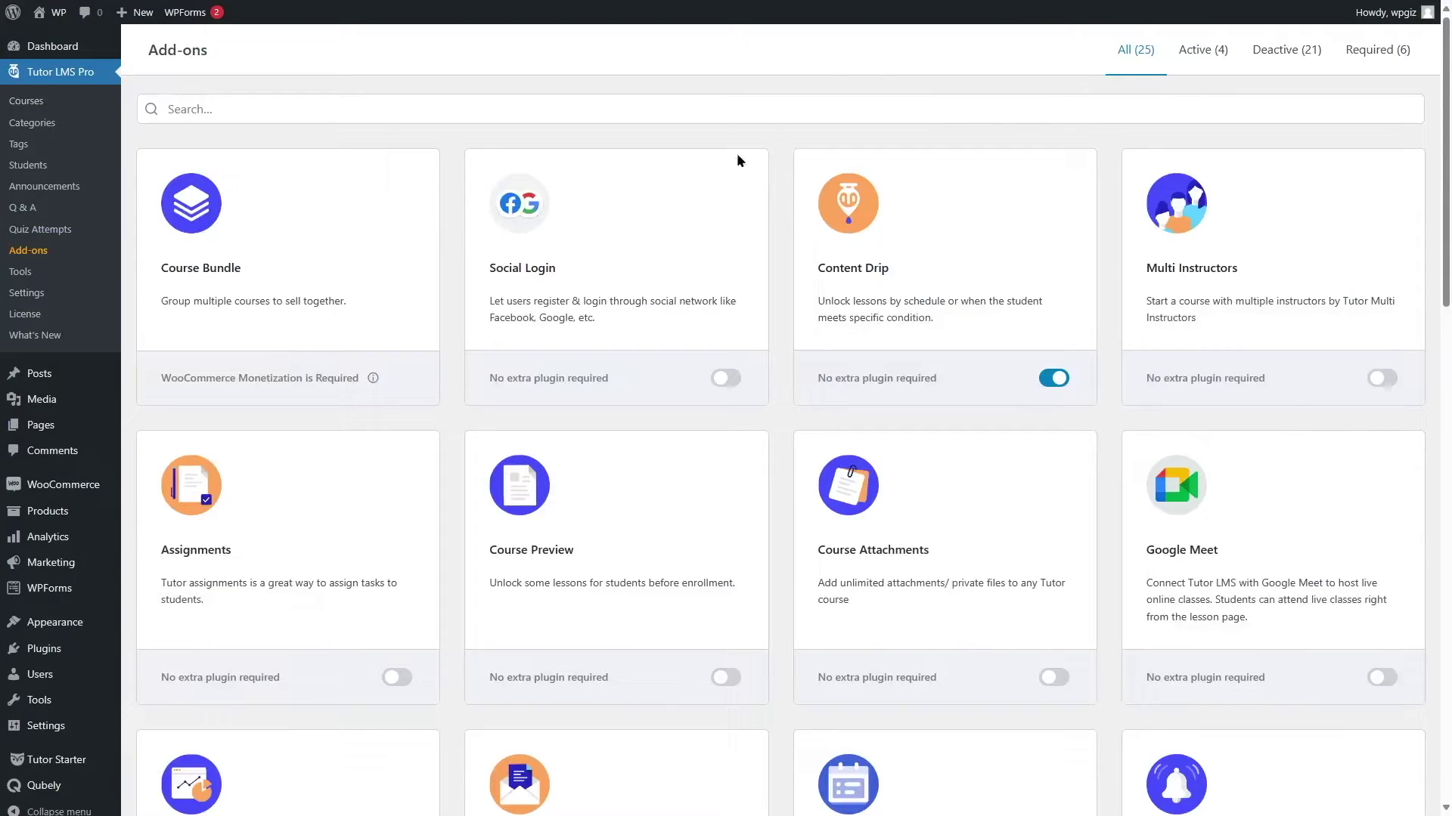
Switch on the Google Meet add-on and go to its new Google Meet submenu page.
{"action": "scroll", "coordinate": [1312, 421], "scroll_direction": "down", "scroll_amount": 2}
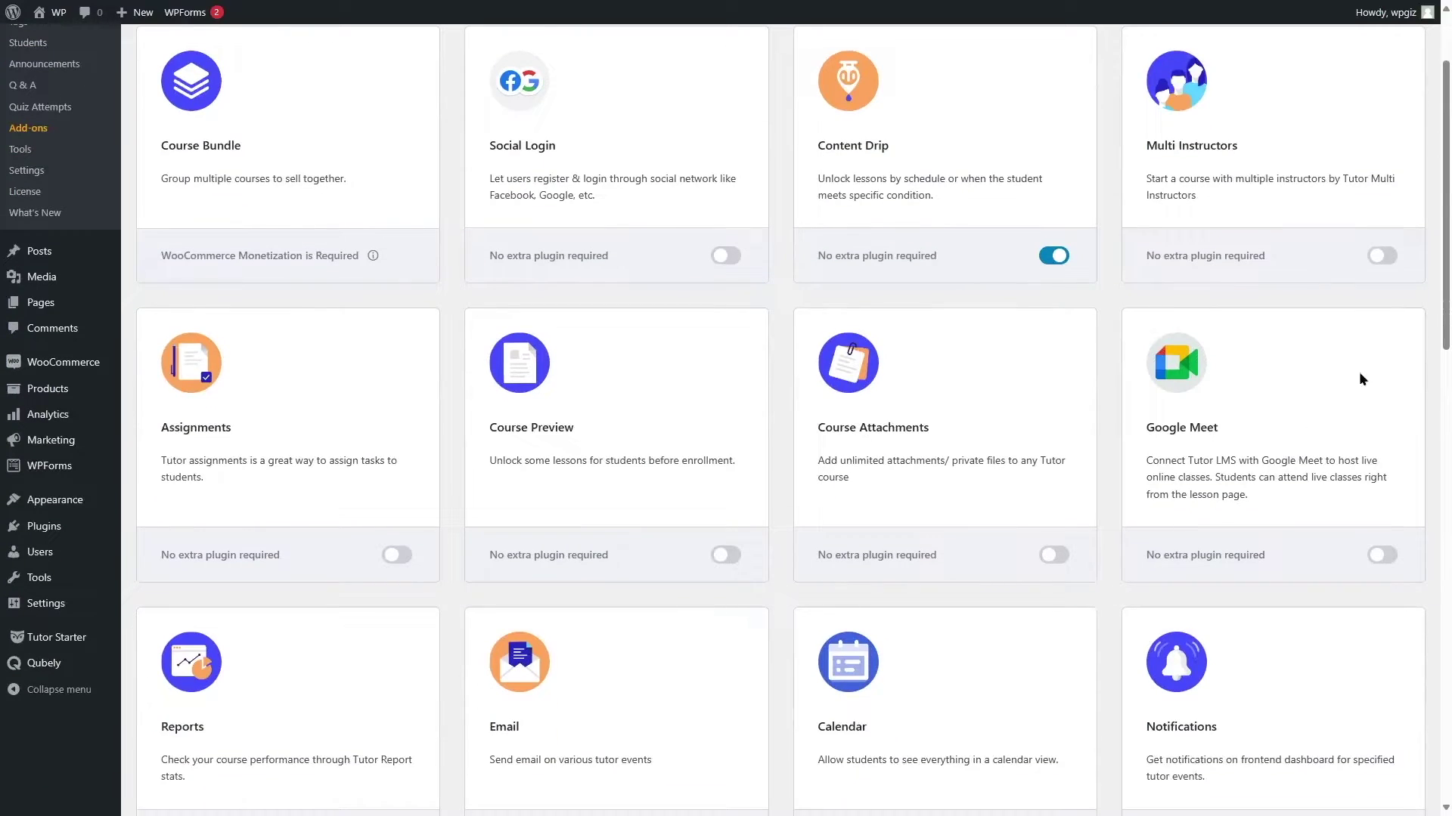
{"action": "left_click", "coordinate": [1382, 555]}
{"action": "scroll", "coordinate": [1297, 464], "scroll_direction": "up", "scroll_amount": 2}
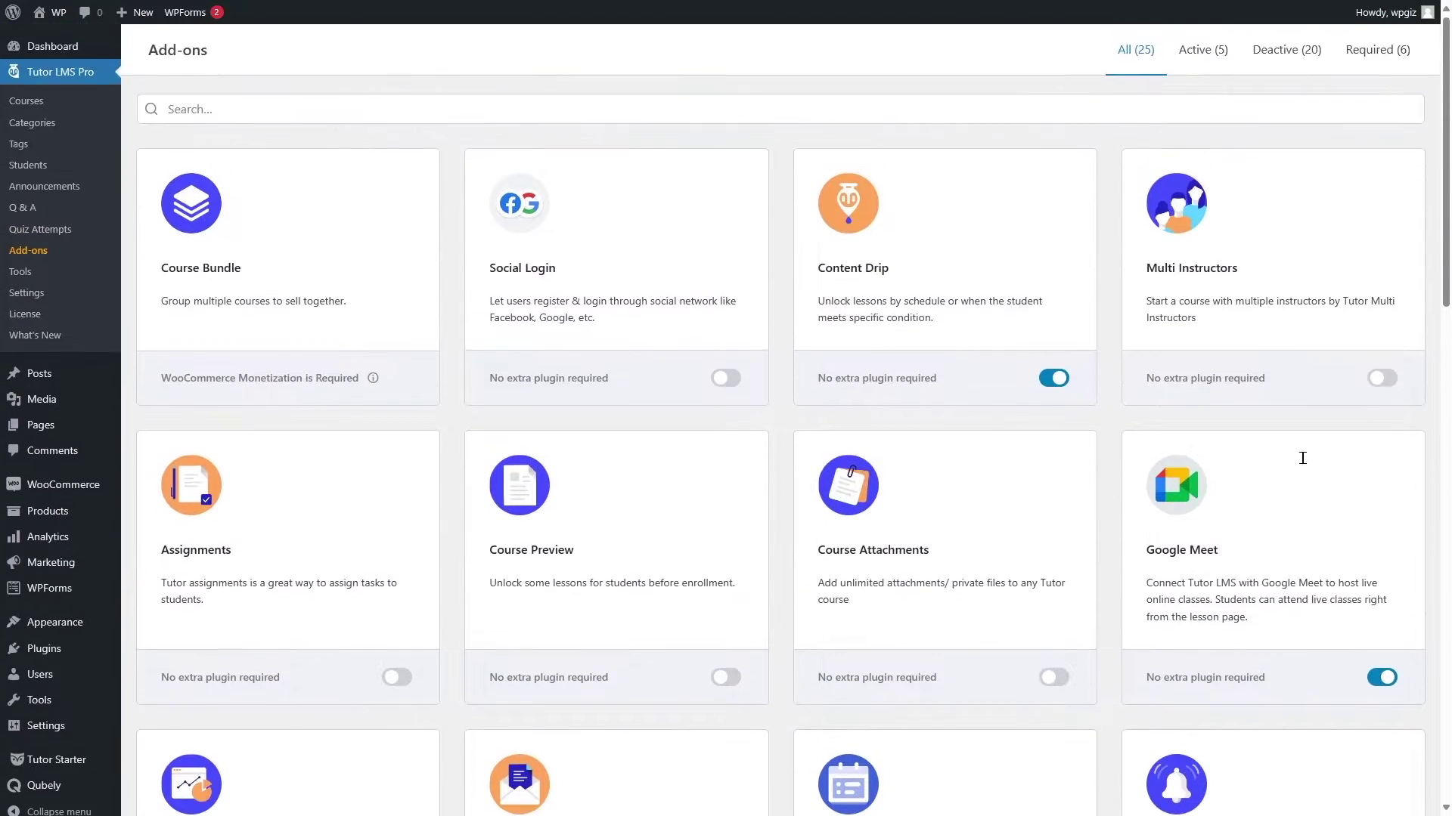
{"action": "left_click", "coordinate": [50, 109]}
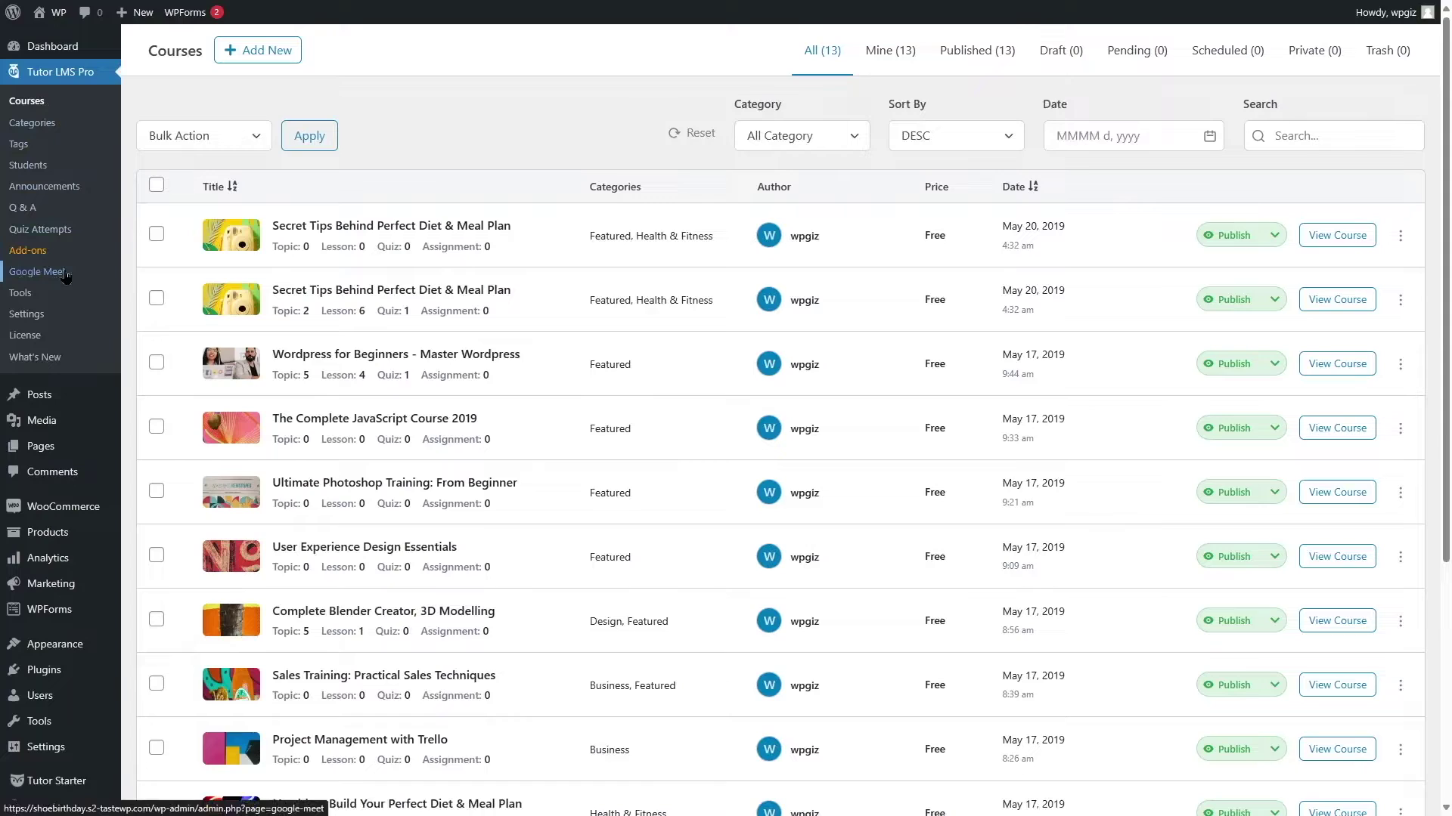
{"action": "left_click", "coordinate": [65, 275]}
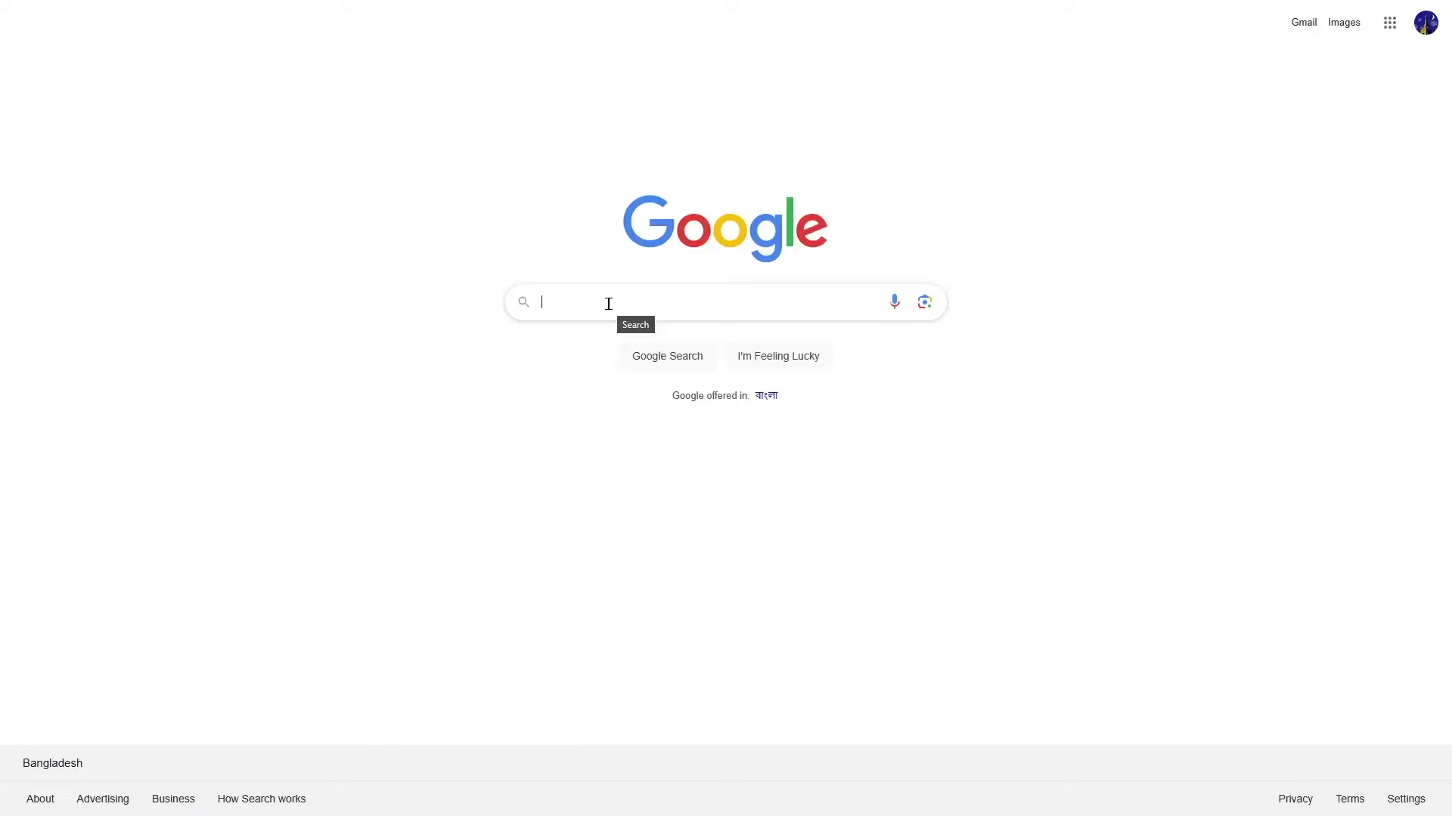
Search Google for 'Google Developer Console' and open the Developer Console result.
{"action": "type", "text": "Google Developer Console"}
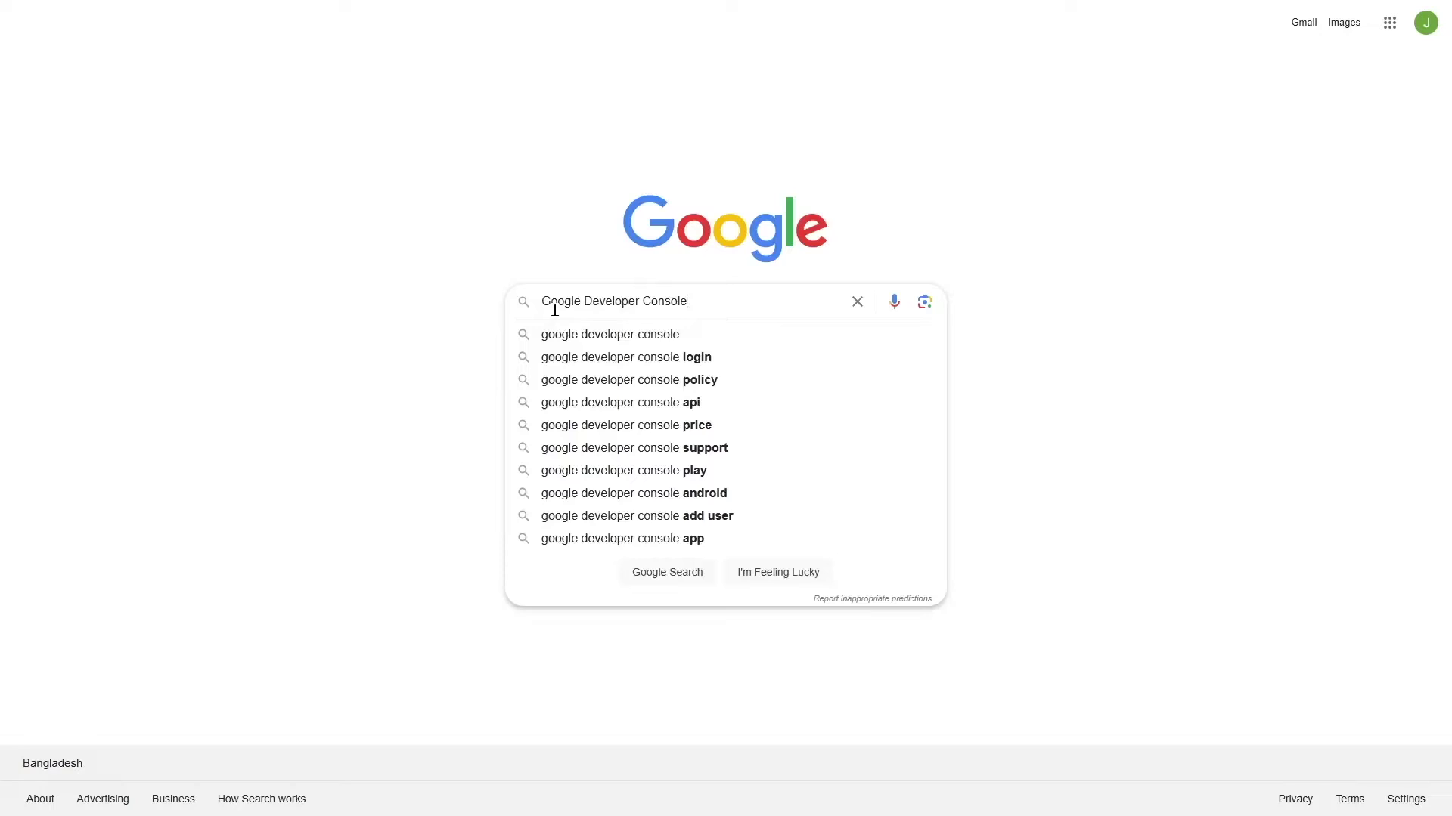
{"action": "key", "text": "Return"}
{"action": "scroll", "coordinate": [139, 269], "scroll_direction": "down", "scroll_amount": 3}
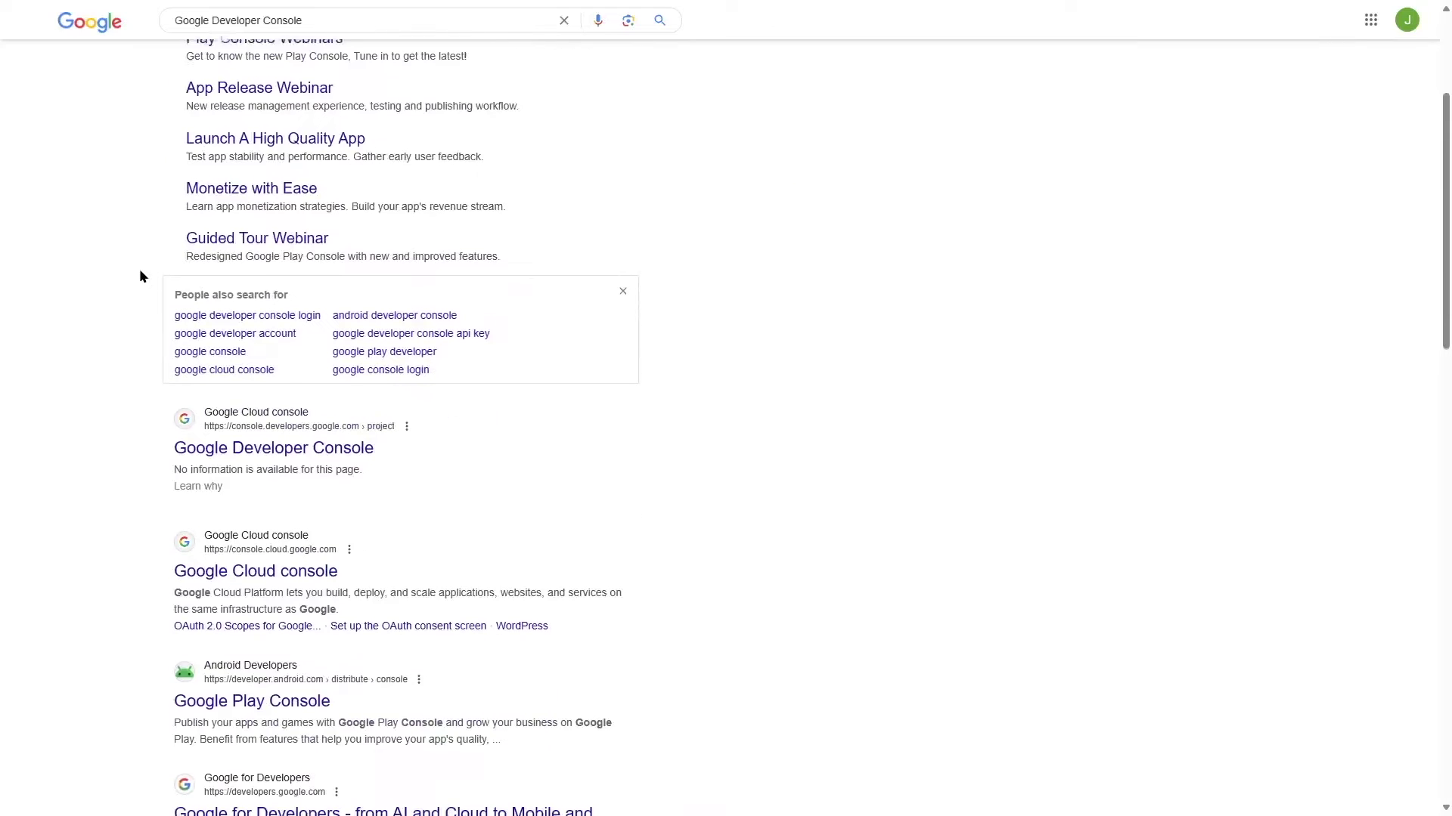
{"action": "left_click", "coordinate": [231, 452]}
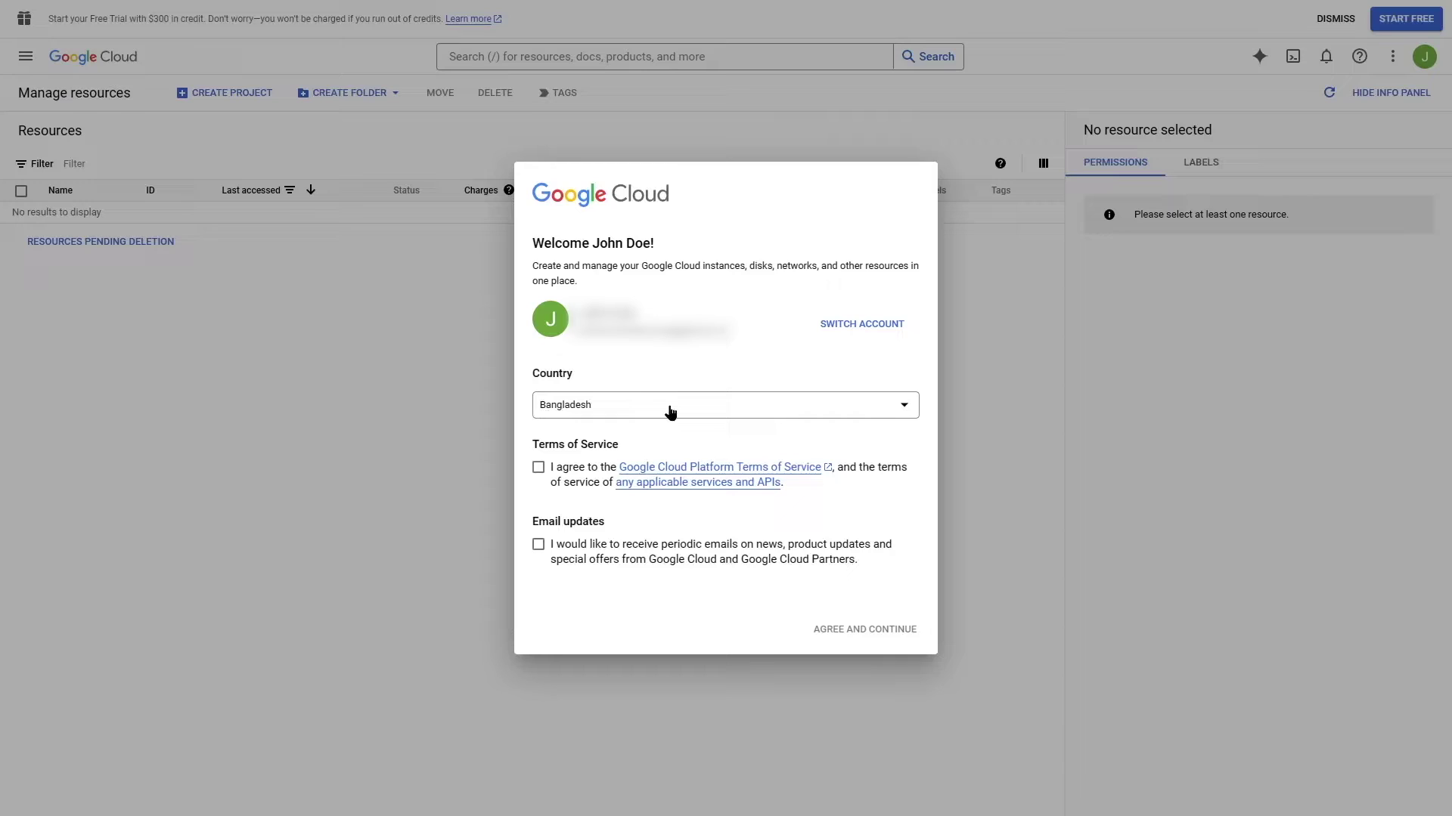
Accept the Google Cloud terms and create project 'Tutor live class' under No organization.
{"action": "left_click", "coordinate": [539, 467]}
{"action": "left_click", "coordinate": [858, 635]}
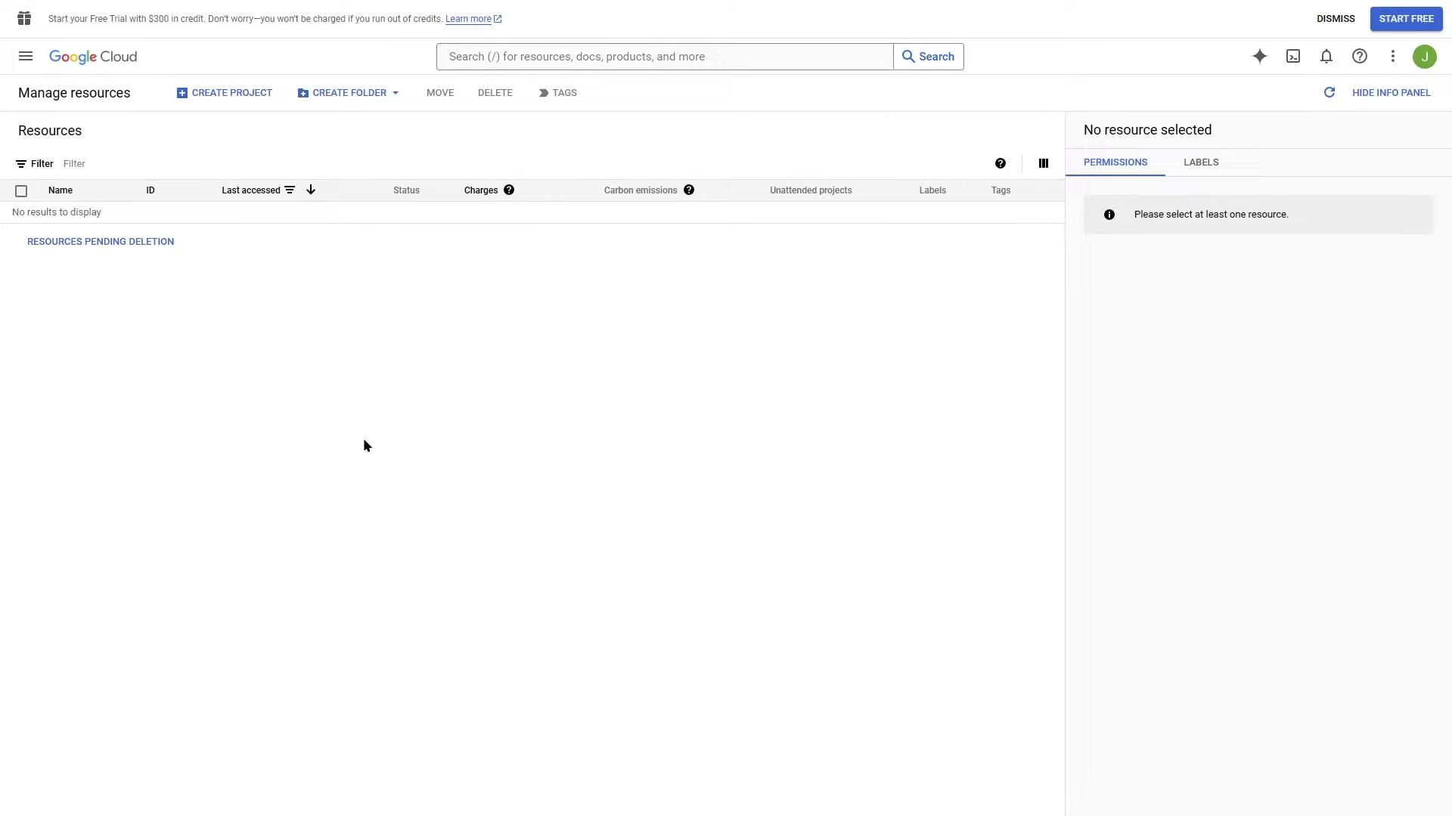
{"action": "left_click", "coordinate": [218, 96]}
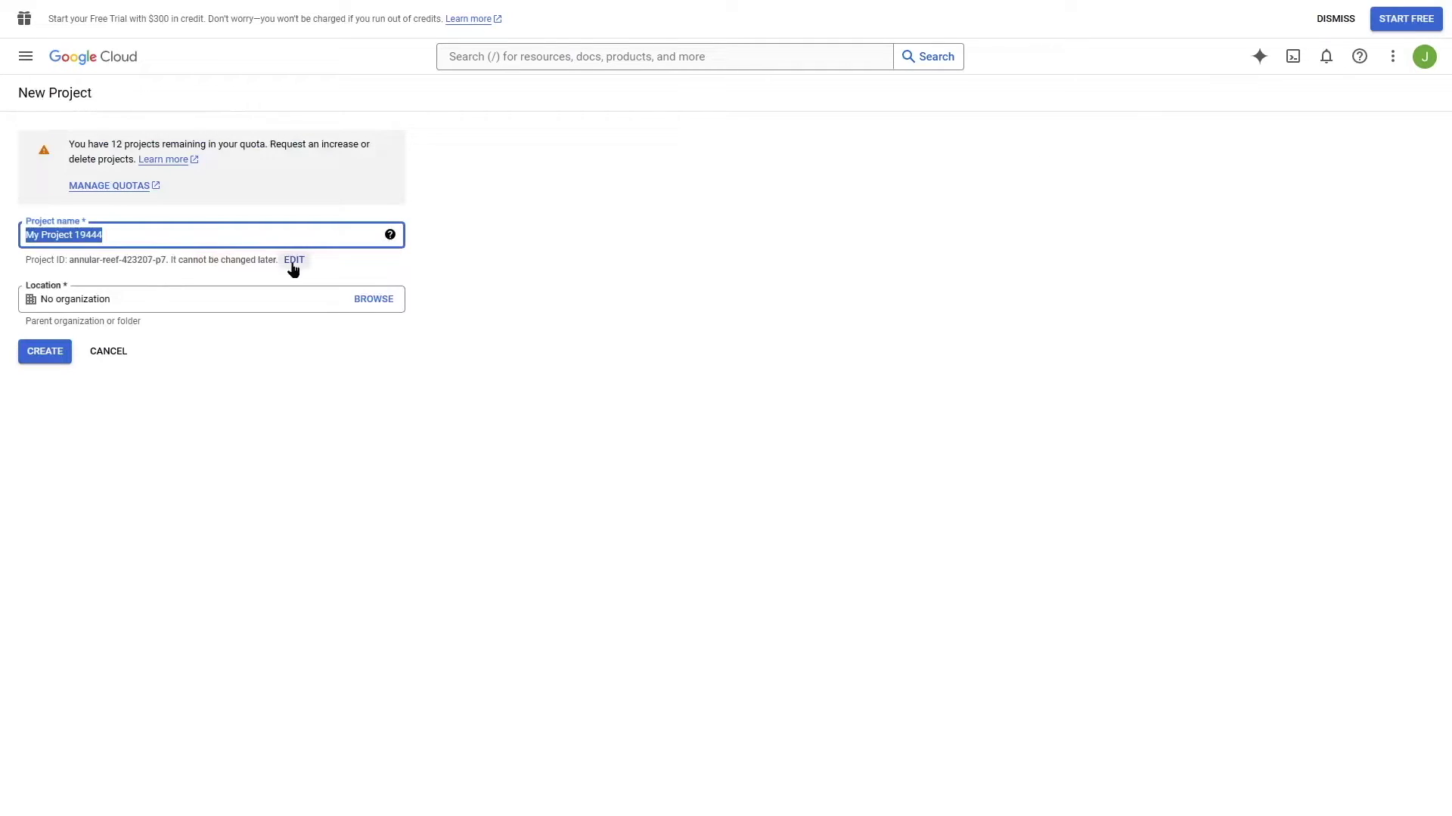
{"action": "type", "text": "Tutor live class"}
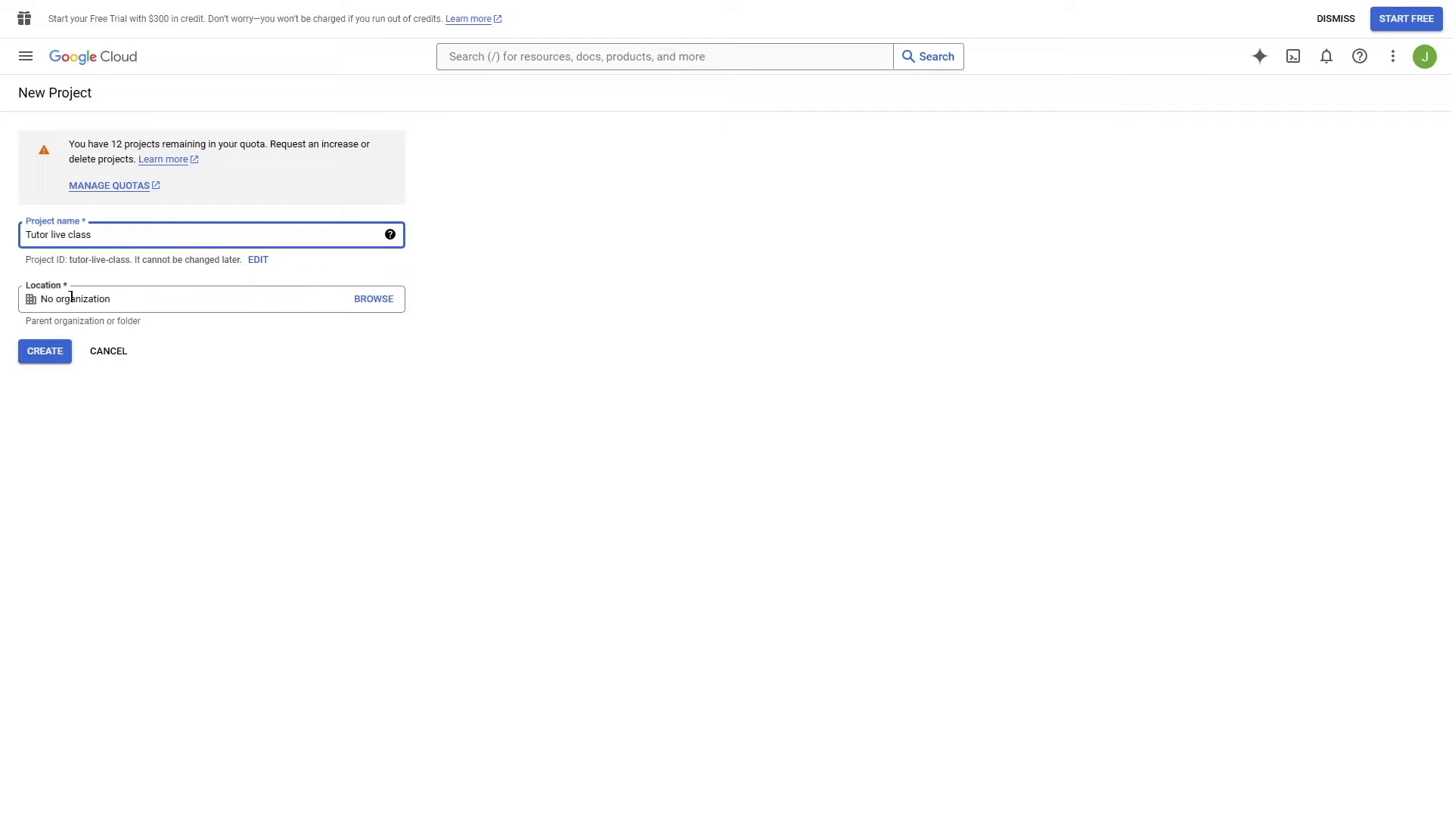
{"action": "left_click", "coordinate": [362, 305]}
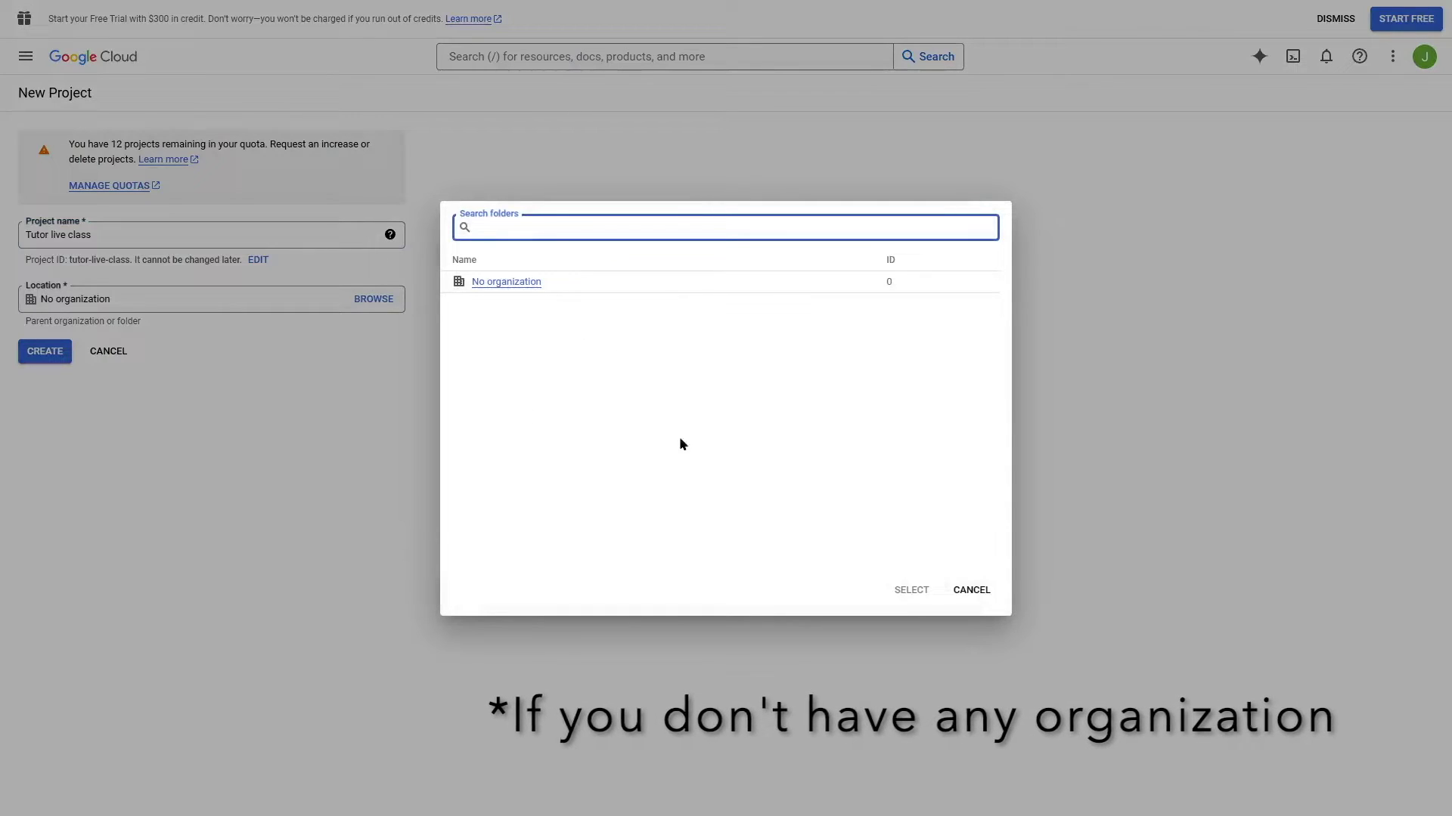
{"action": "left_click", "coordinate": [959, 589]}
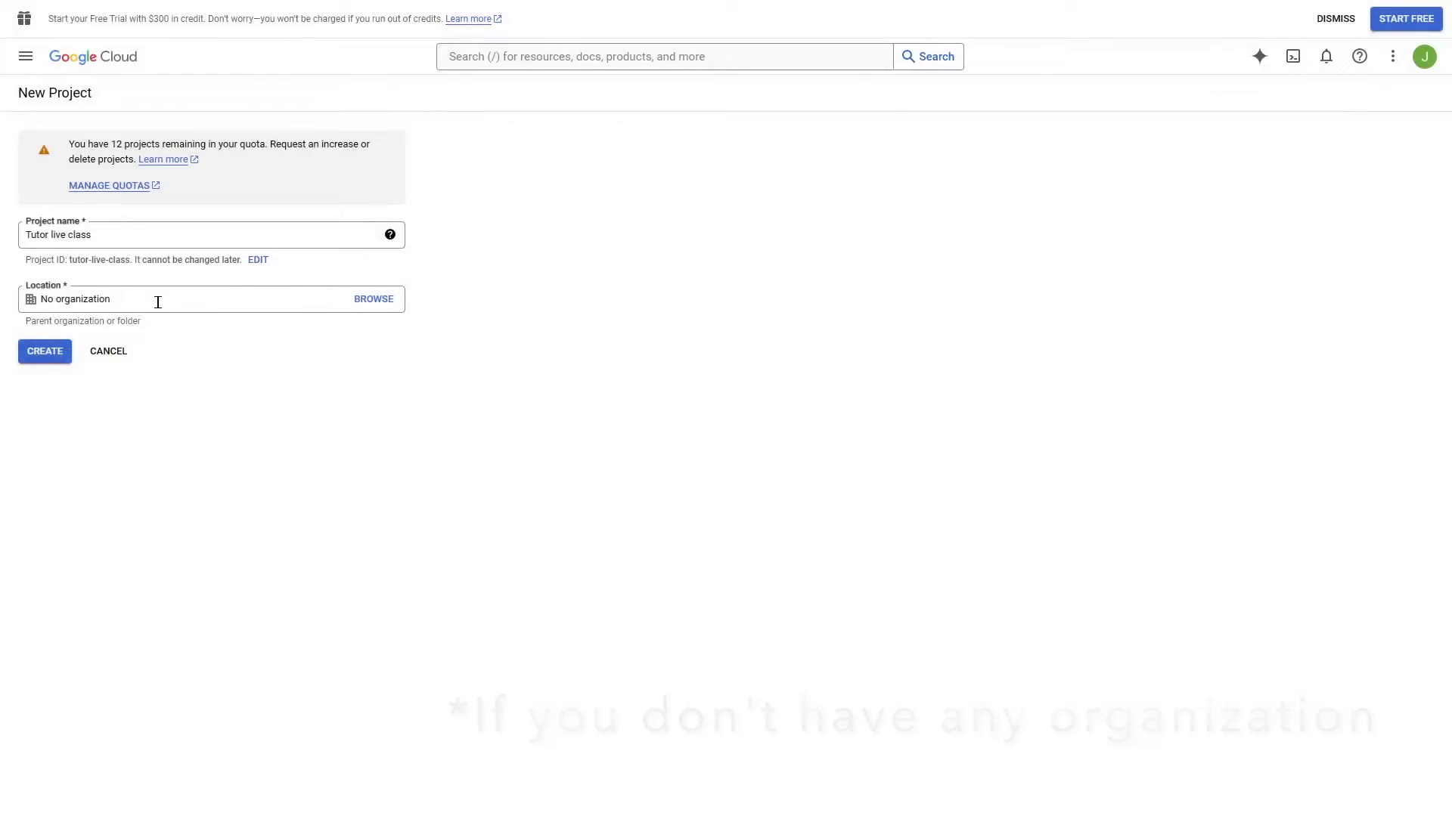
{"action": "left_click", "coordinate": [45, 352]}
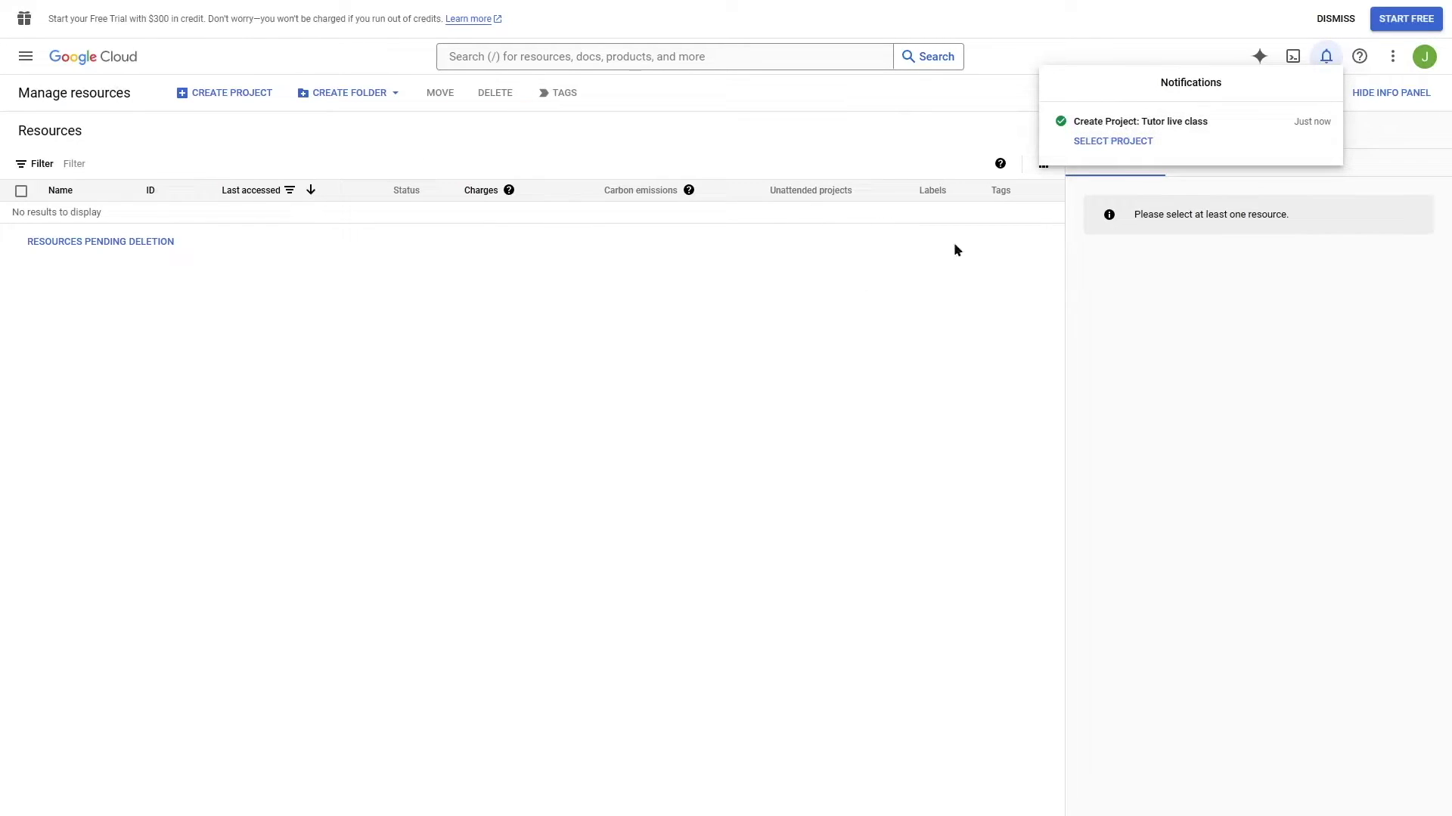
Switch to the Tutor live class project and go to its APIs & Services overview.
{"action": "left_click", "coordinate": [1112, 142]}
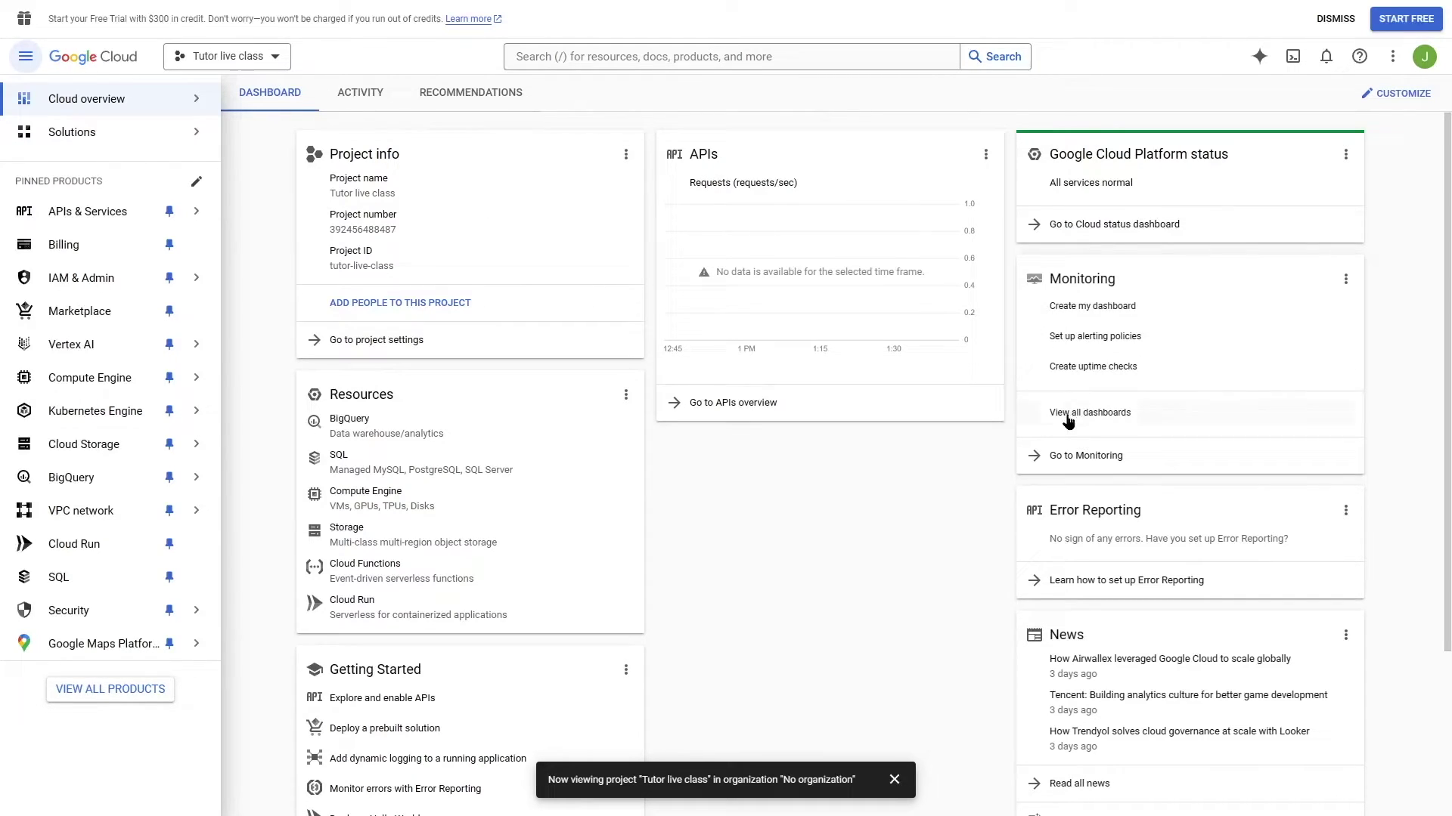
{"action": "mouse_move", "coordinate": [131, 217]}
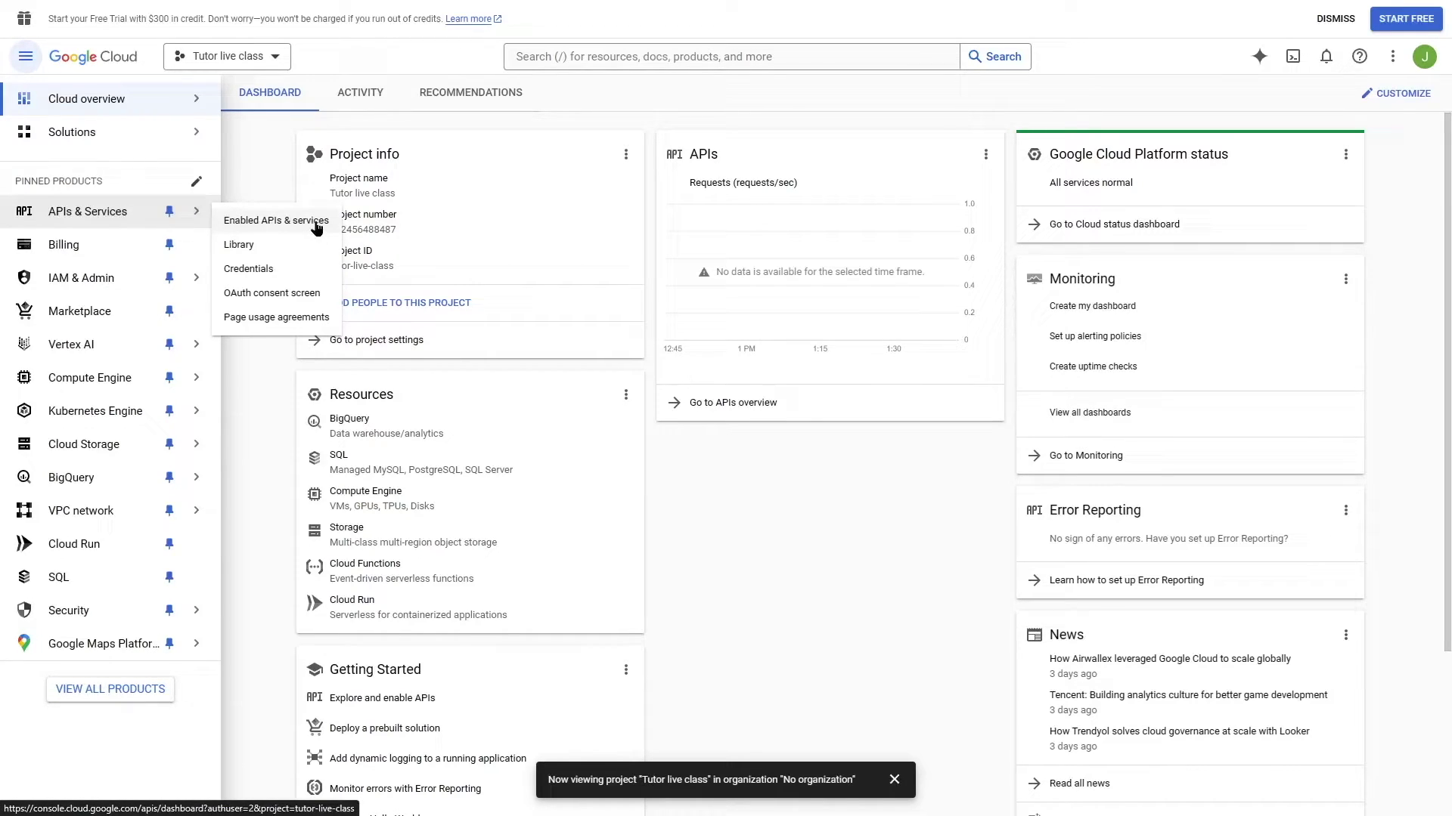
{"action": "left_click", "coordinate": [99, 214]}
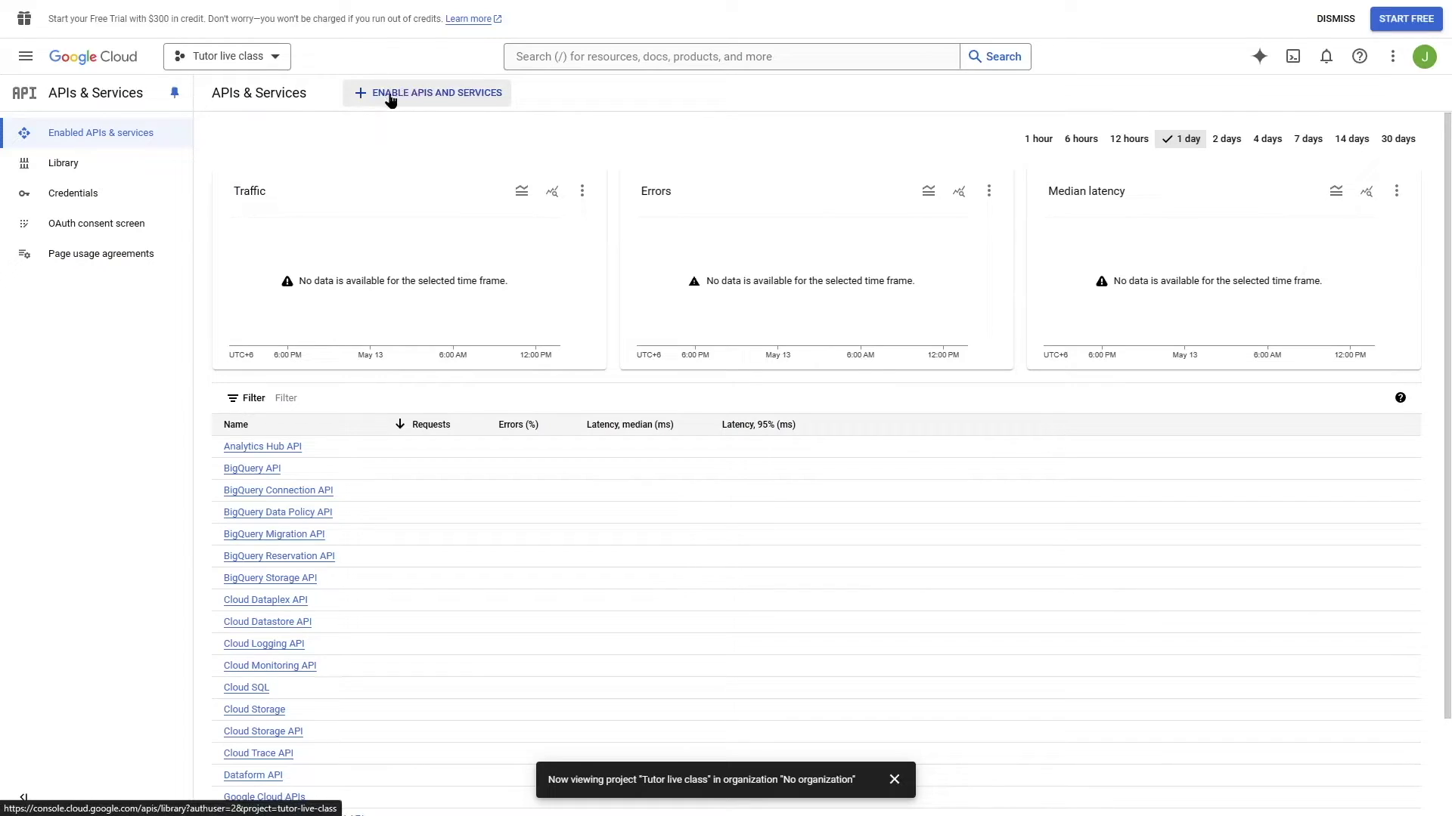
Find Google Calendar API in the API library and enable it.
{"action": "left_click", "coordinate": [452, 93]}
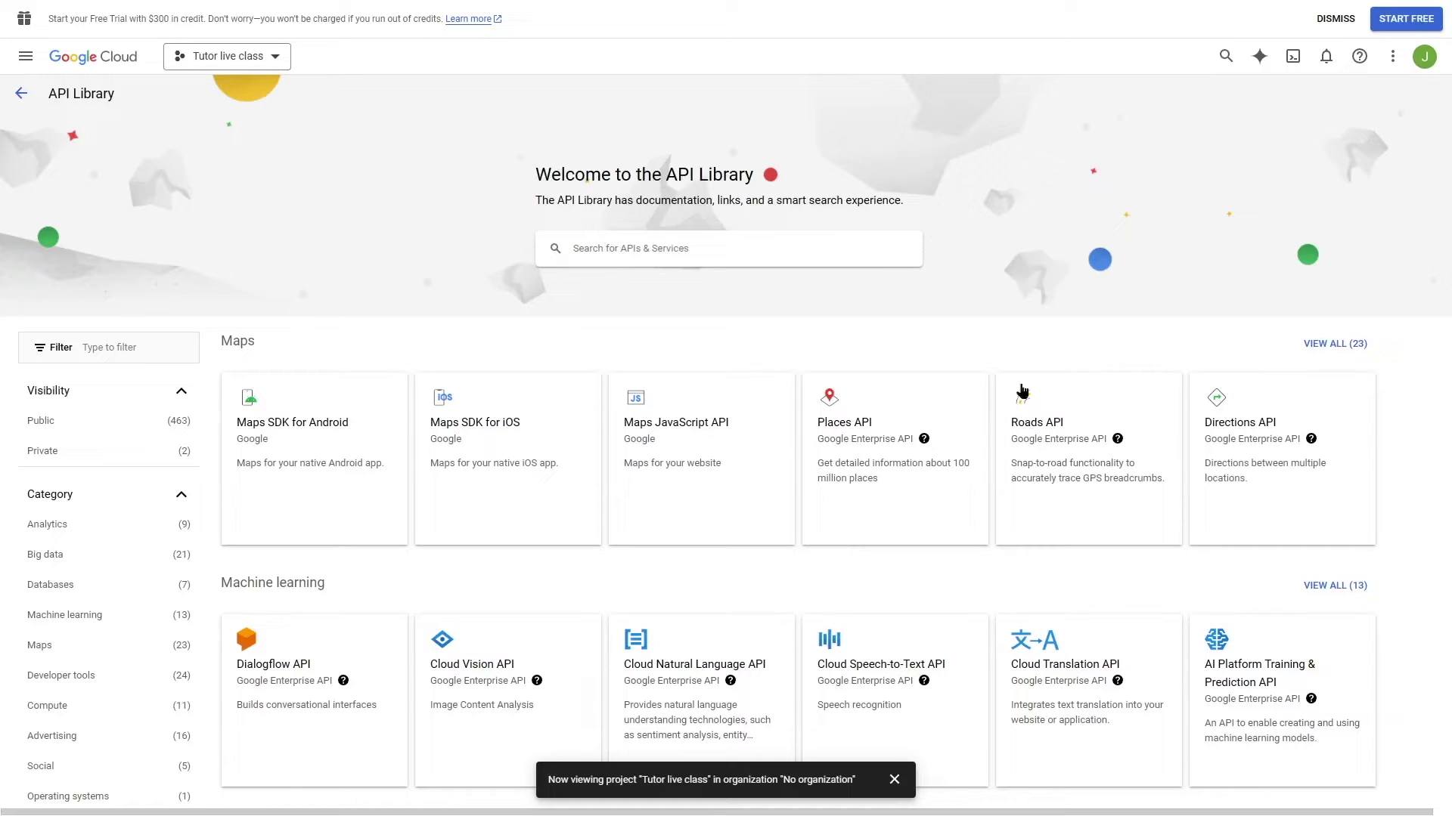
{"action": "scroll", "coordinate": [1095, 325], "scroll_direction": "down", "scroll_amount": 3}
{"action": "scroll", "coordinate": [687, 312], "scroll_direction": "up", "scroll_amount": 3}
{"action": "scroll", "coordinate": [673, 243], "scroll_direction": "down", "scroll_amount": 6}
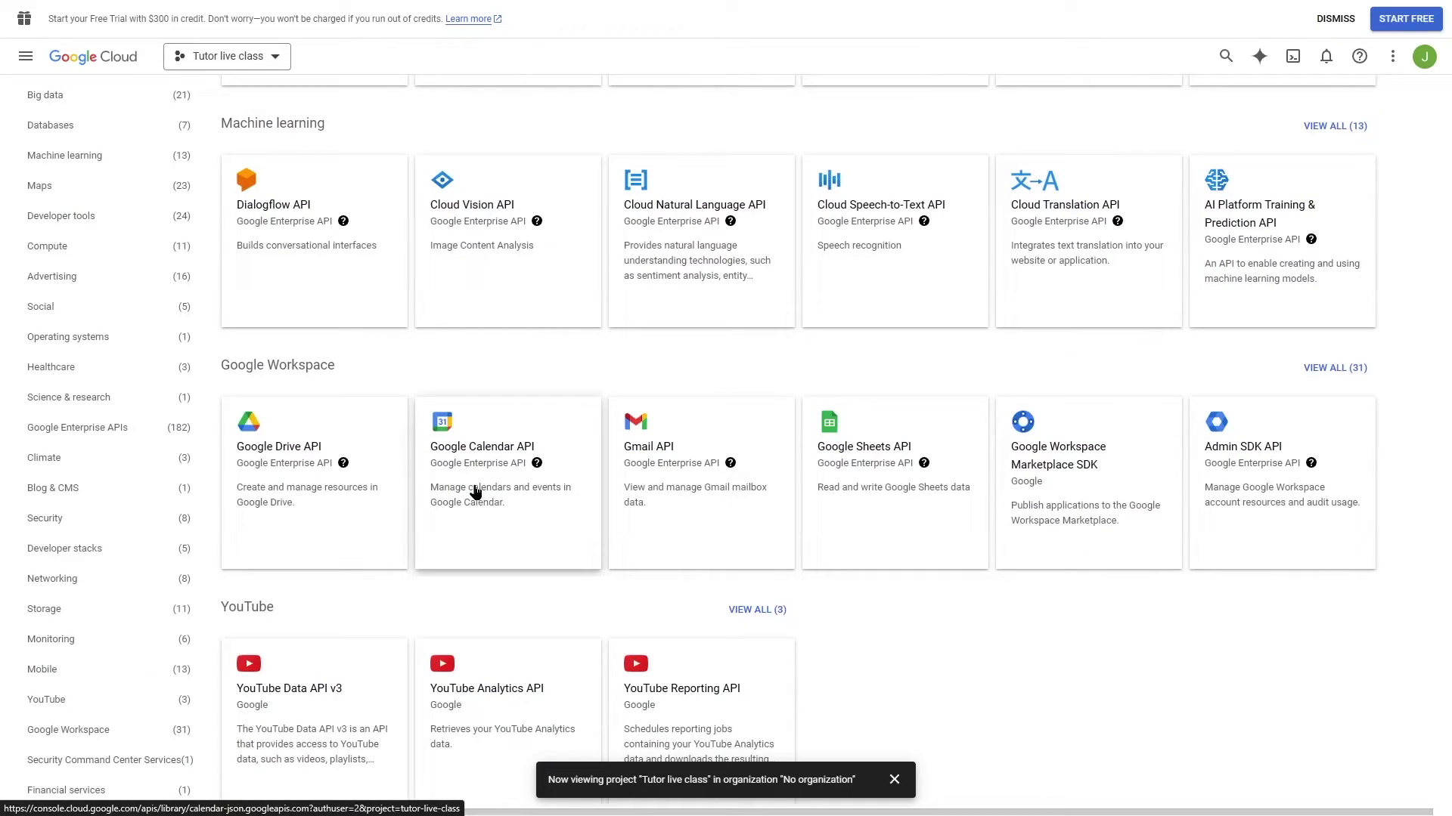
{"action": "left_click", "coordinate": [477, 492]}
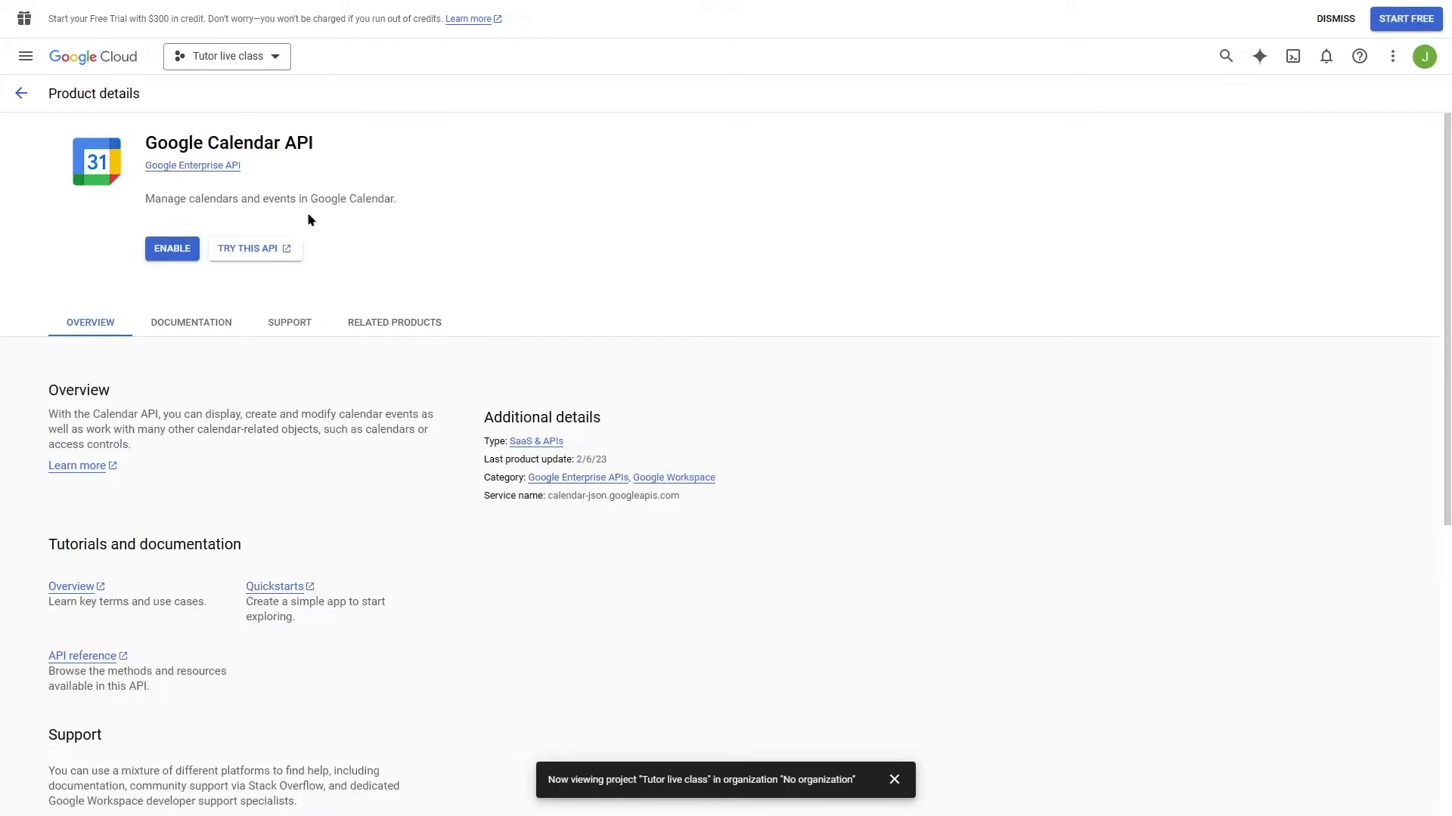
{"action": "left_click", "coordinate": [174, 251]}
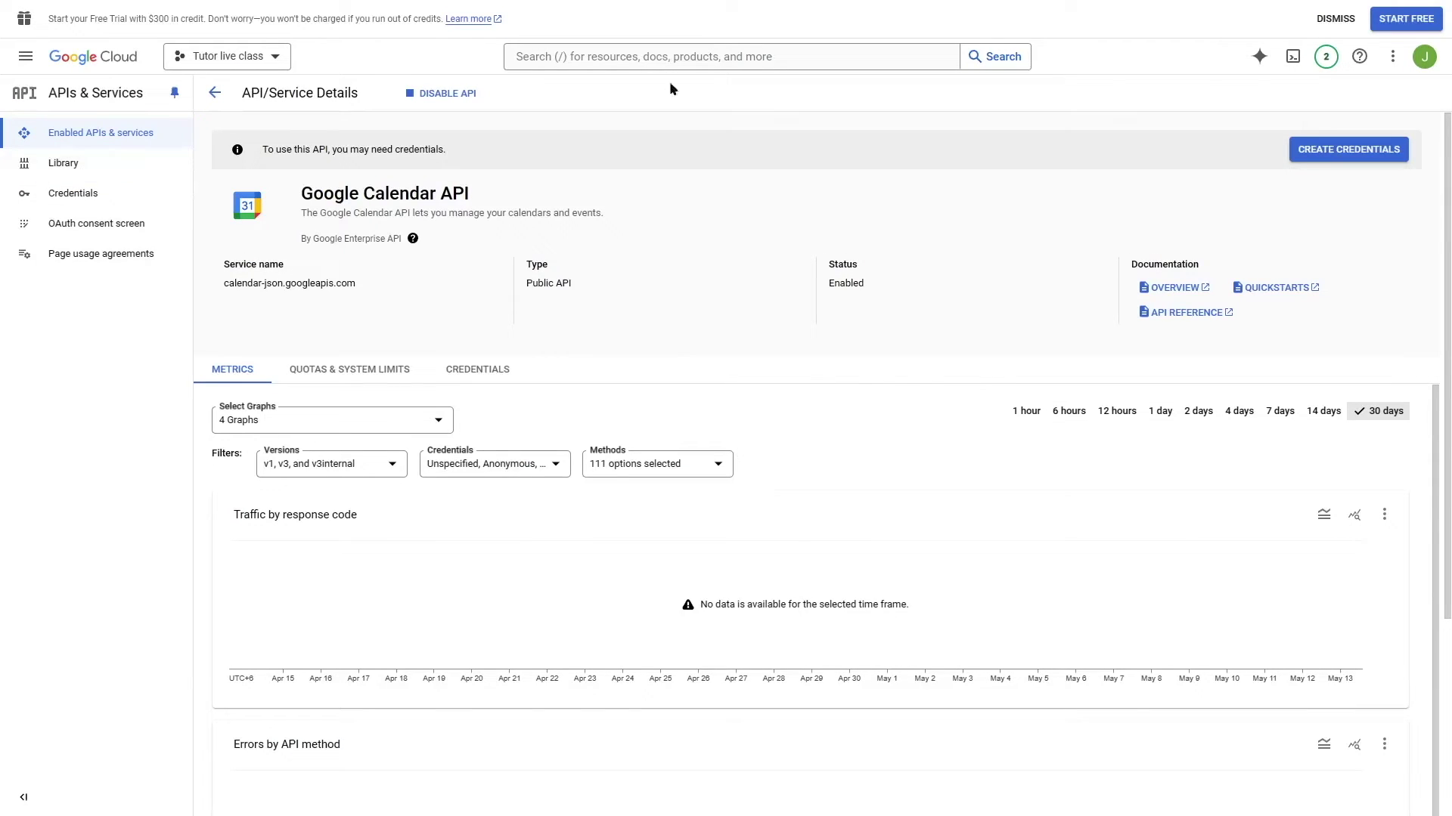
Start credentials for Google Calendar API with User data access and advance to the consent screen.
{"action": "left_click", "coordinate": [1348, 152]}
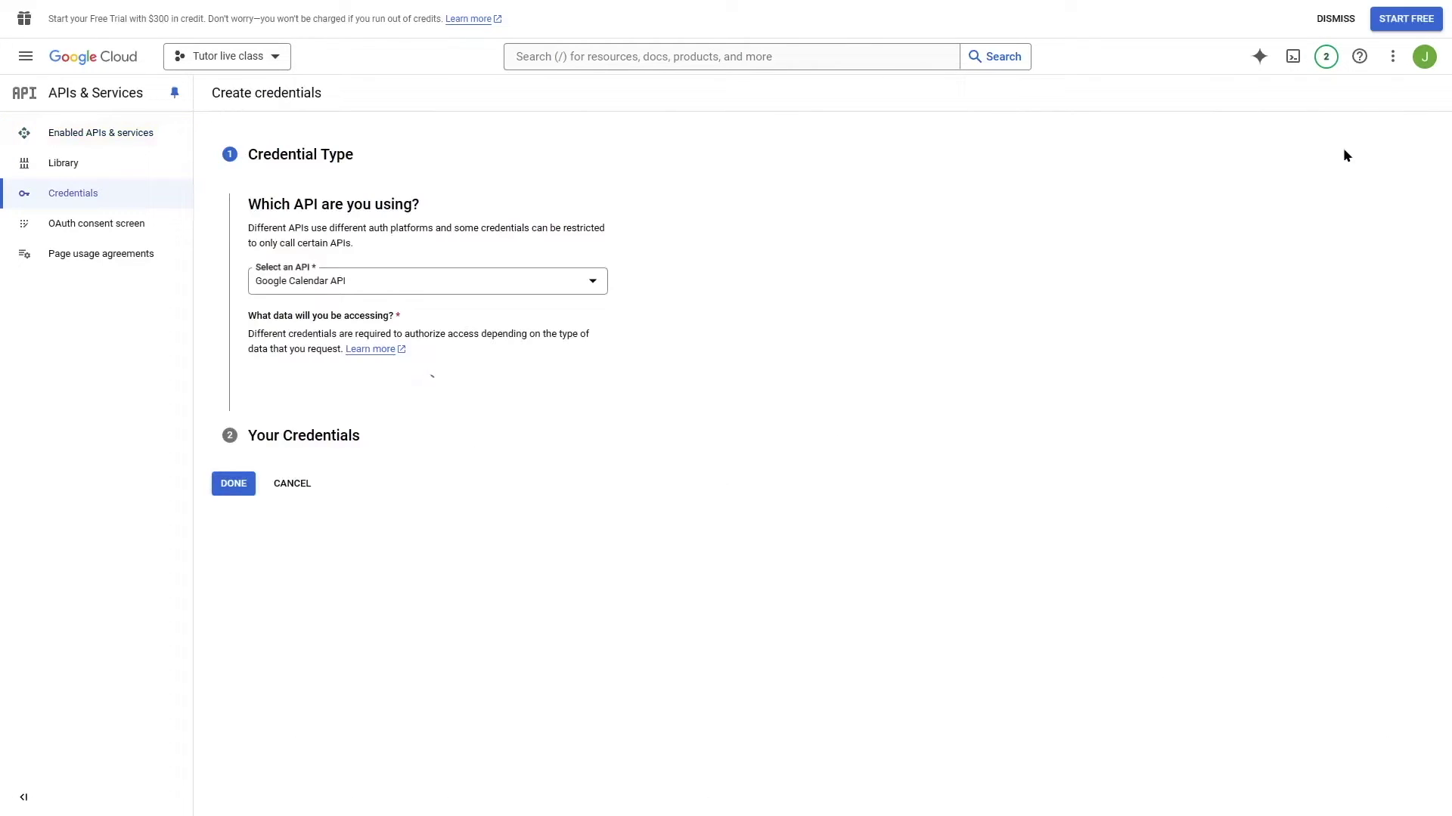
{"action": "left_click", "coordinate": [583, 292]}
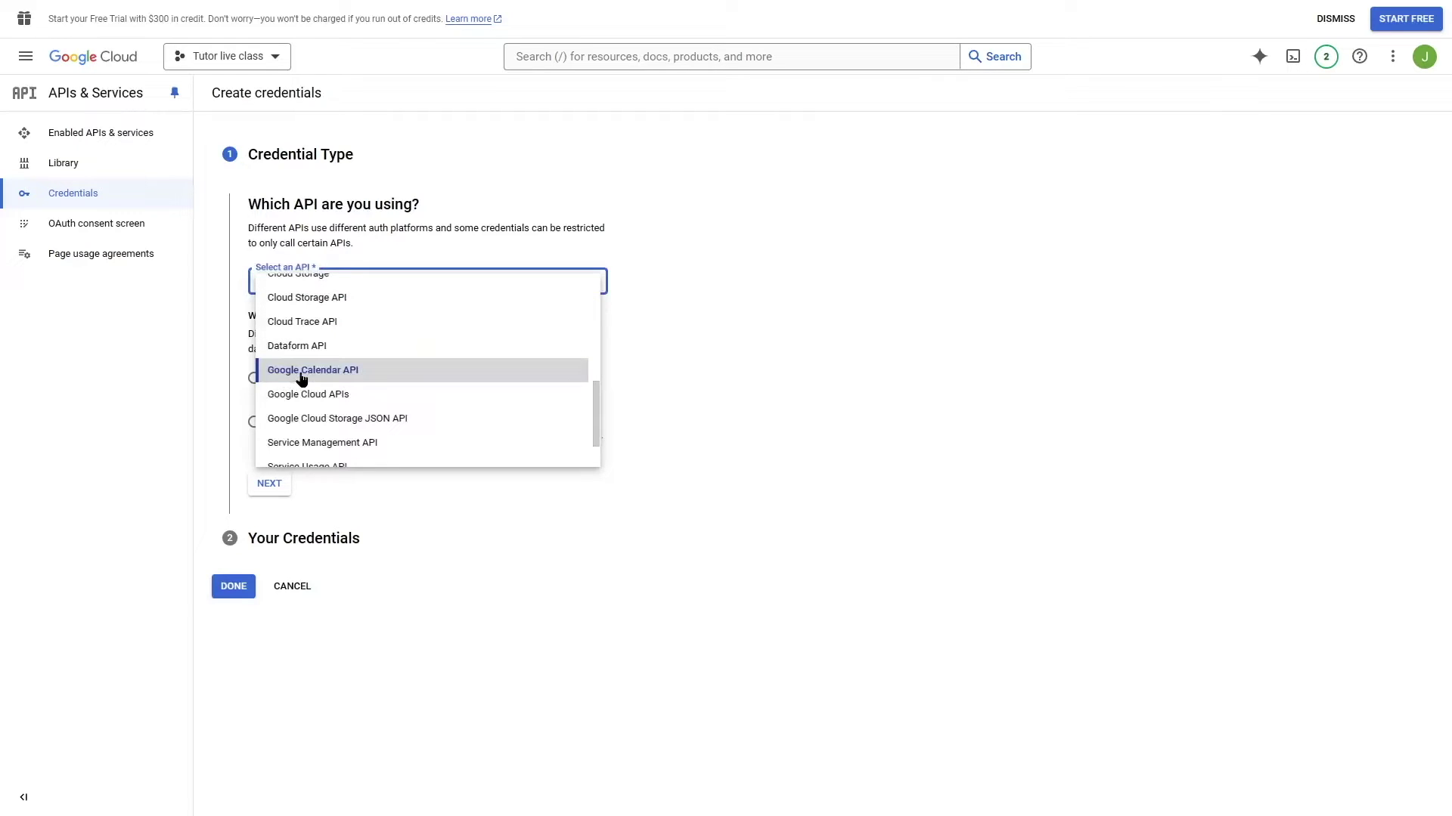
{"action": "left_click", "coordinate": [340, 374]}
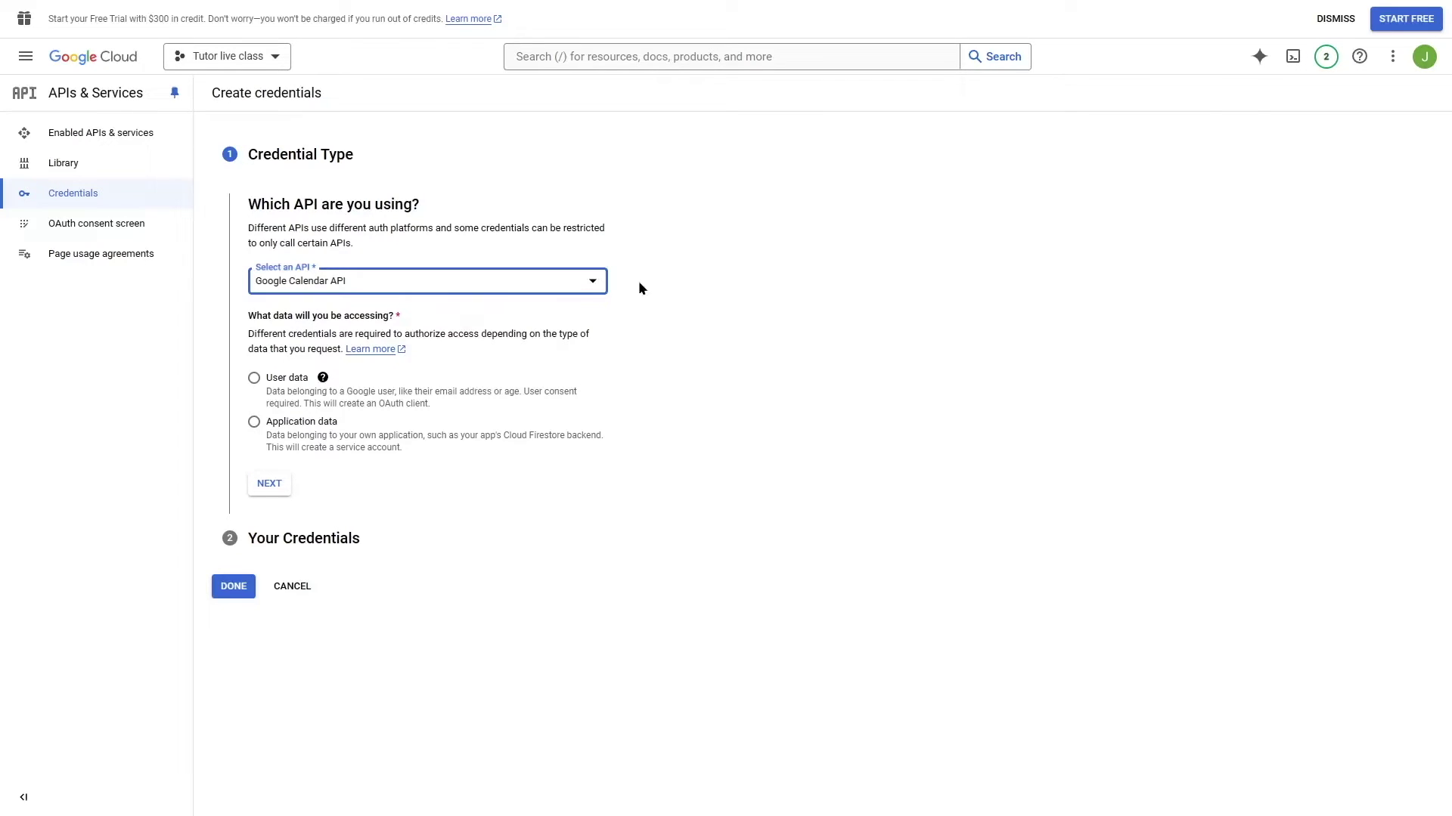
{"action": "left_click", "coordinate": [879, 353]}
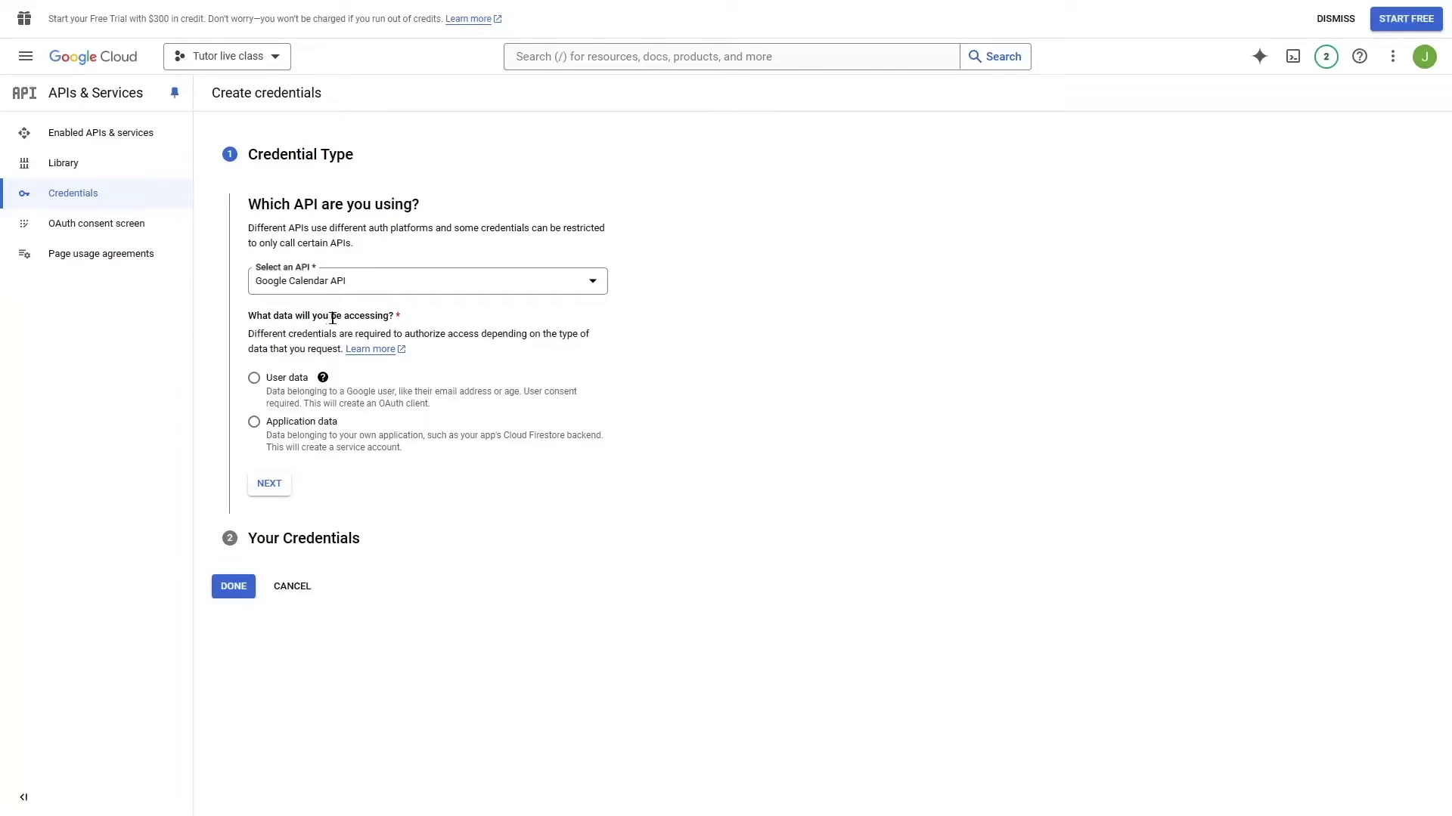
{"action": "left_click", "coordinate": [254, 379]}
{"action": "left_click", "coordinate": [269, 486]}
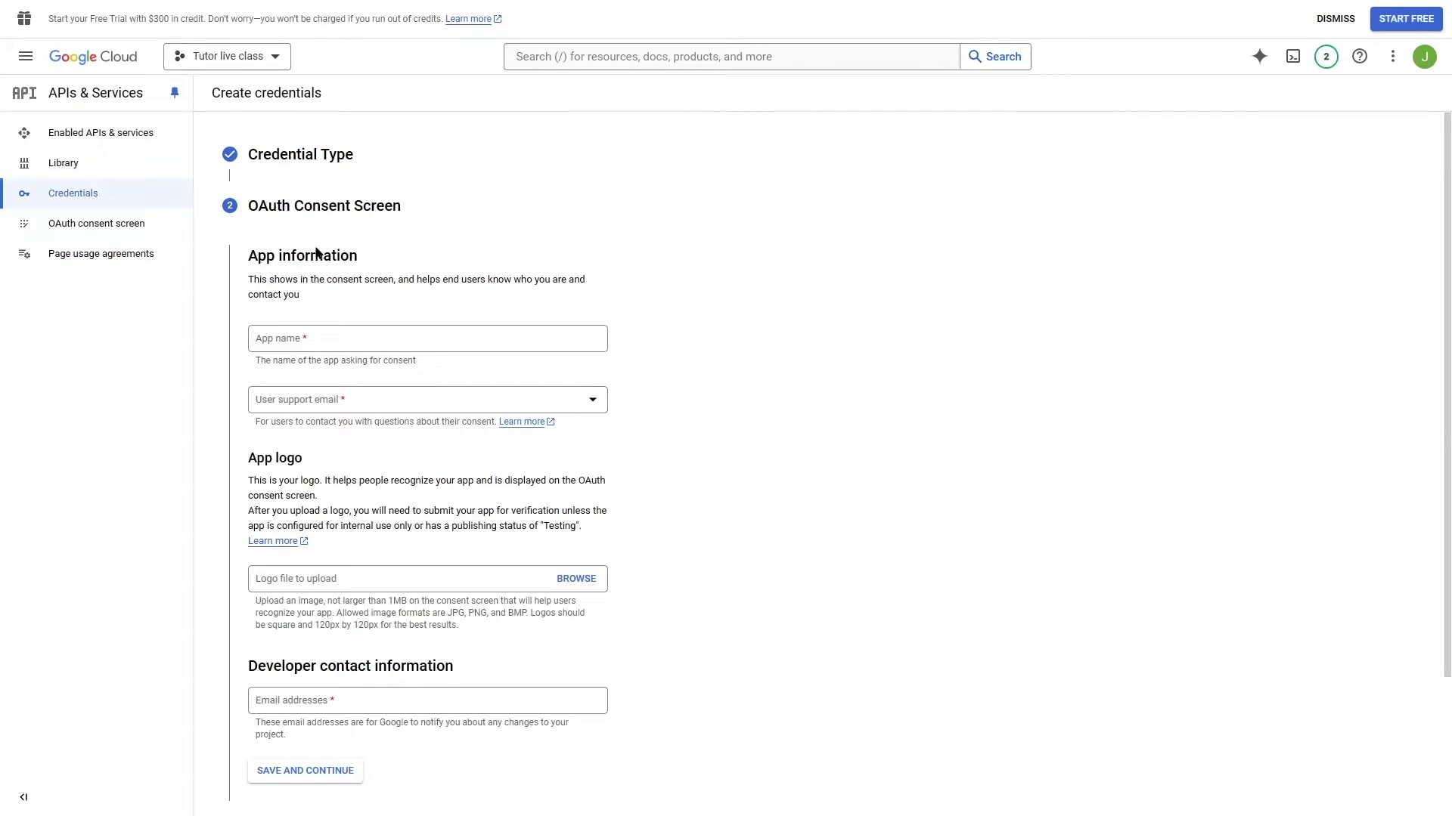
Fill the consent screen with app name 'Tutor live class', support and developer emails, then save.
{"action": "left_click", "coordinate": [321, 342]}
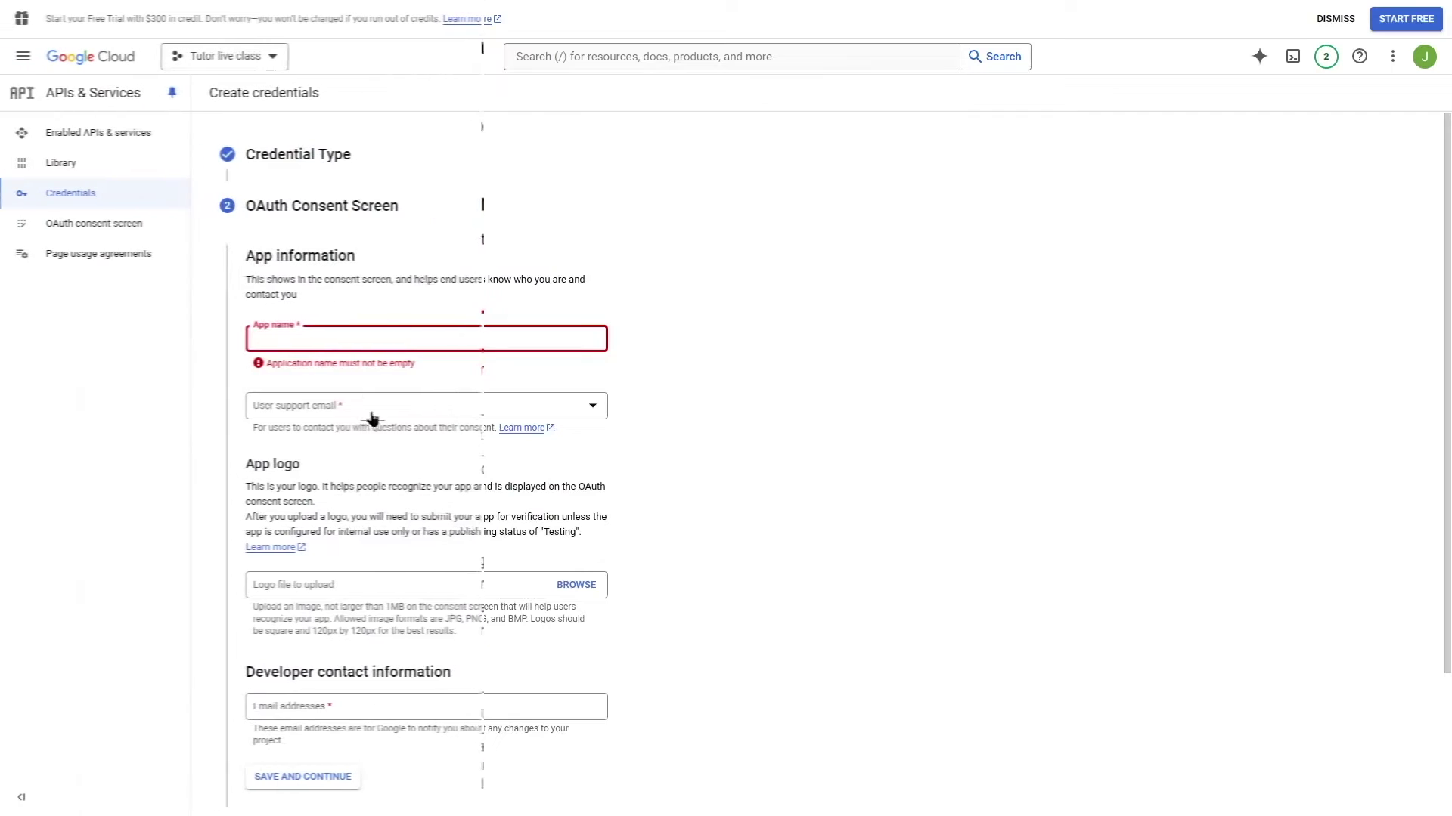
{"action": "left_click", "coordinate": [291, 335]}
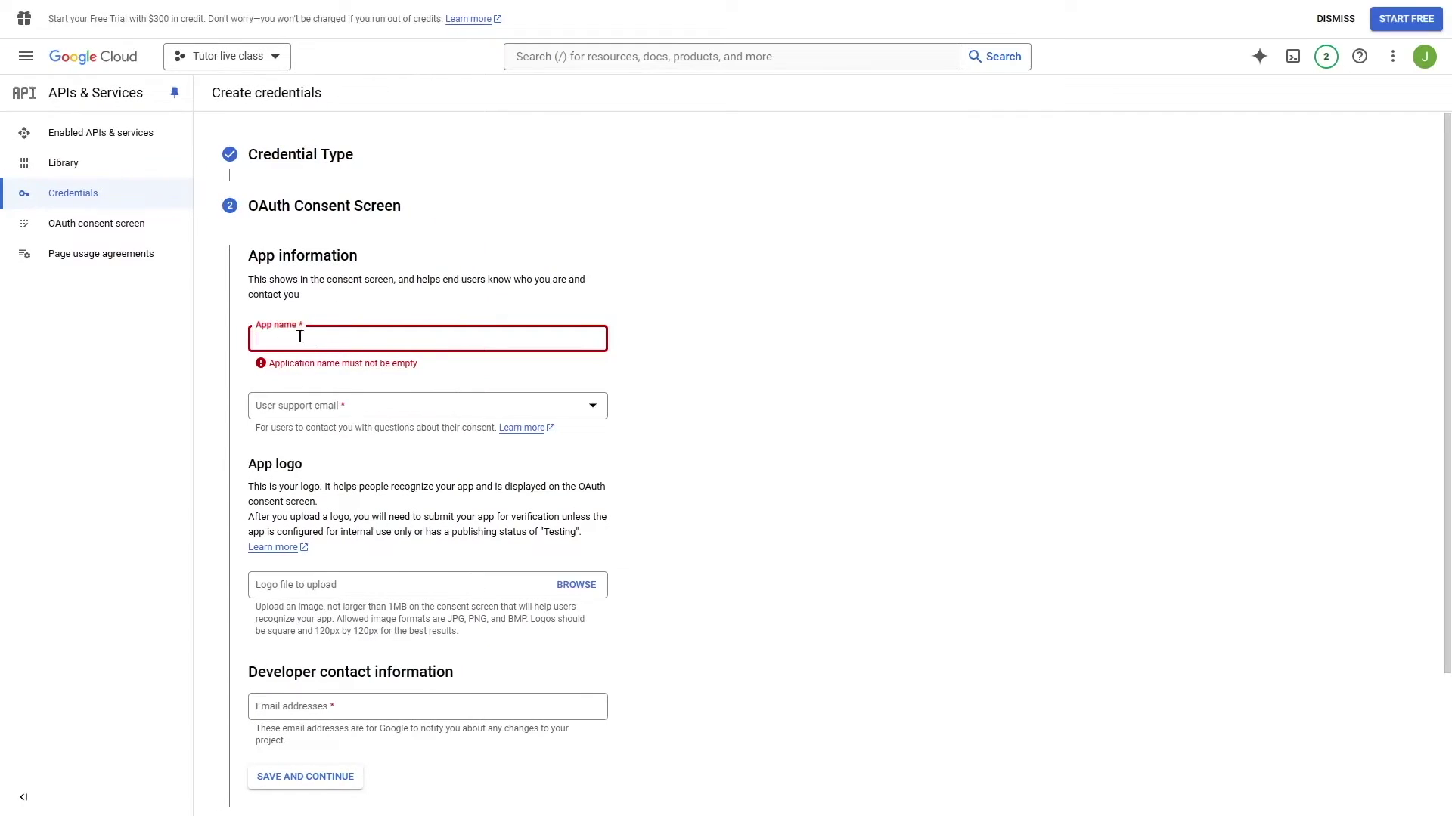
{"action": "type", "text": "Tutor live class"}
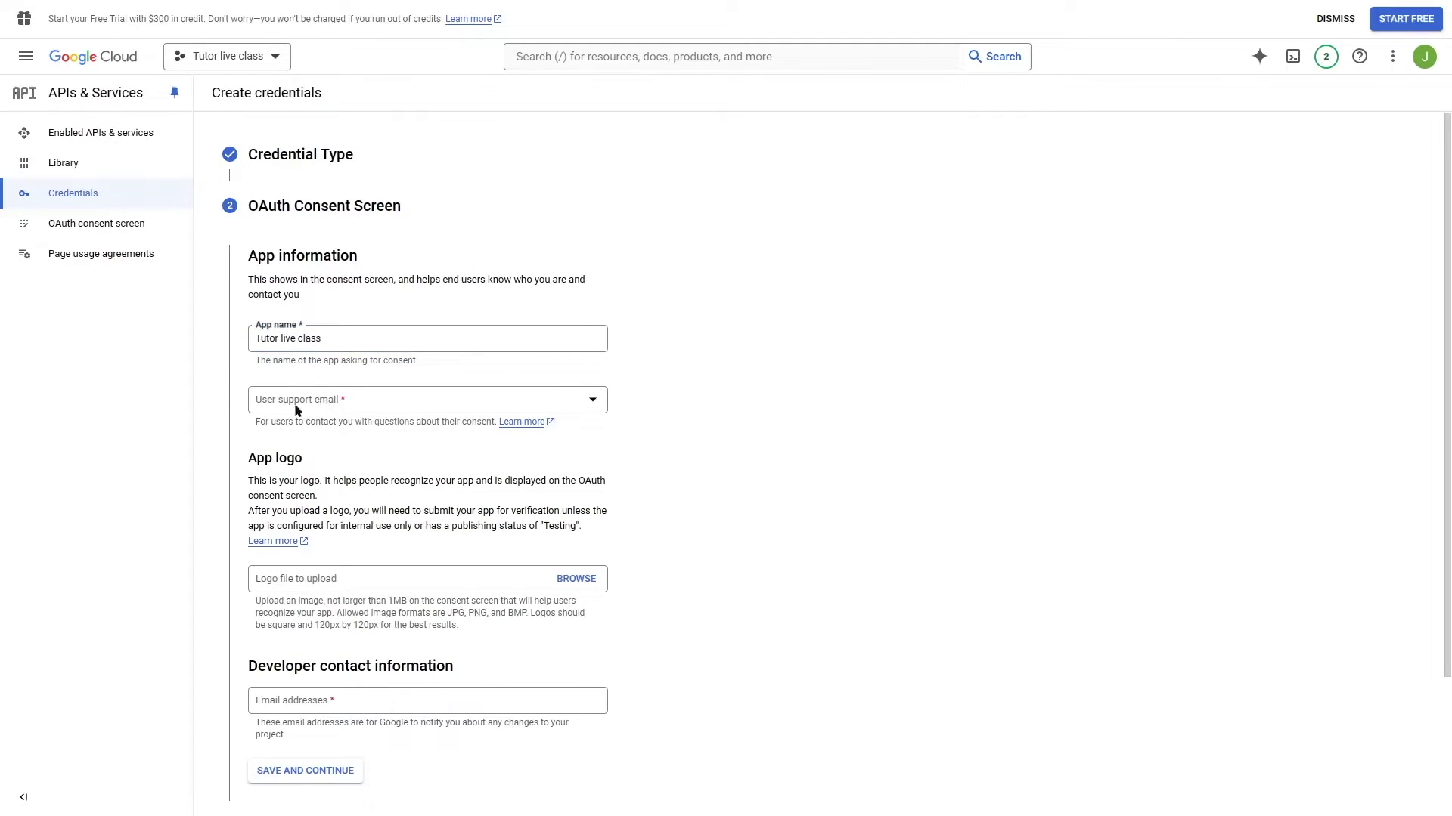
{"action": "left_click", "coordinate": [346, 405]}
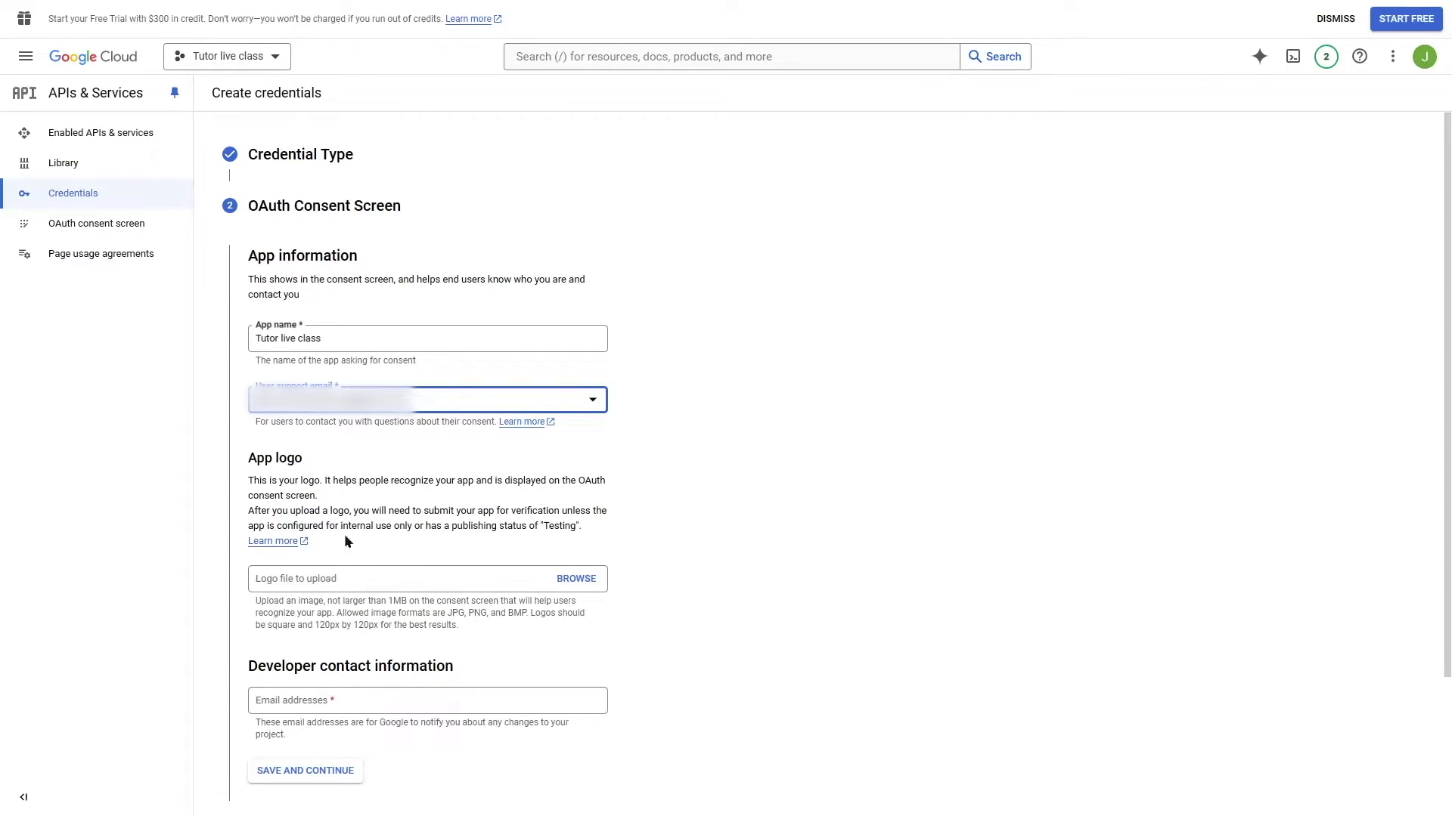
{"action": "left_click", "coordinate": [863, 553]}
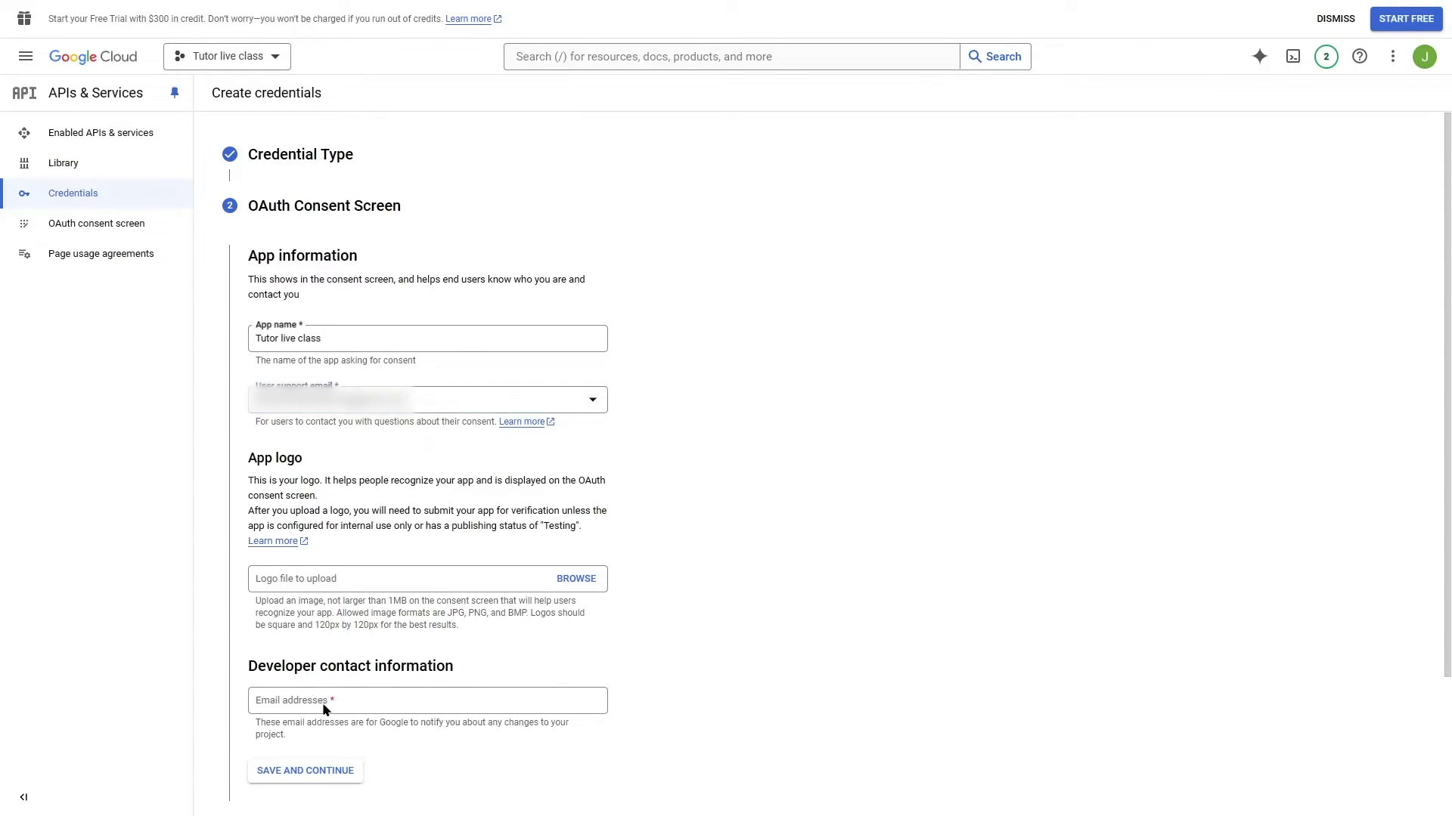
{"action": "left_click", "coordinate": [385, 703]}
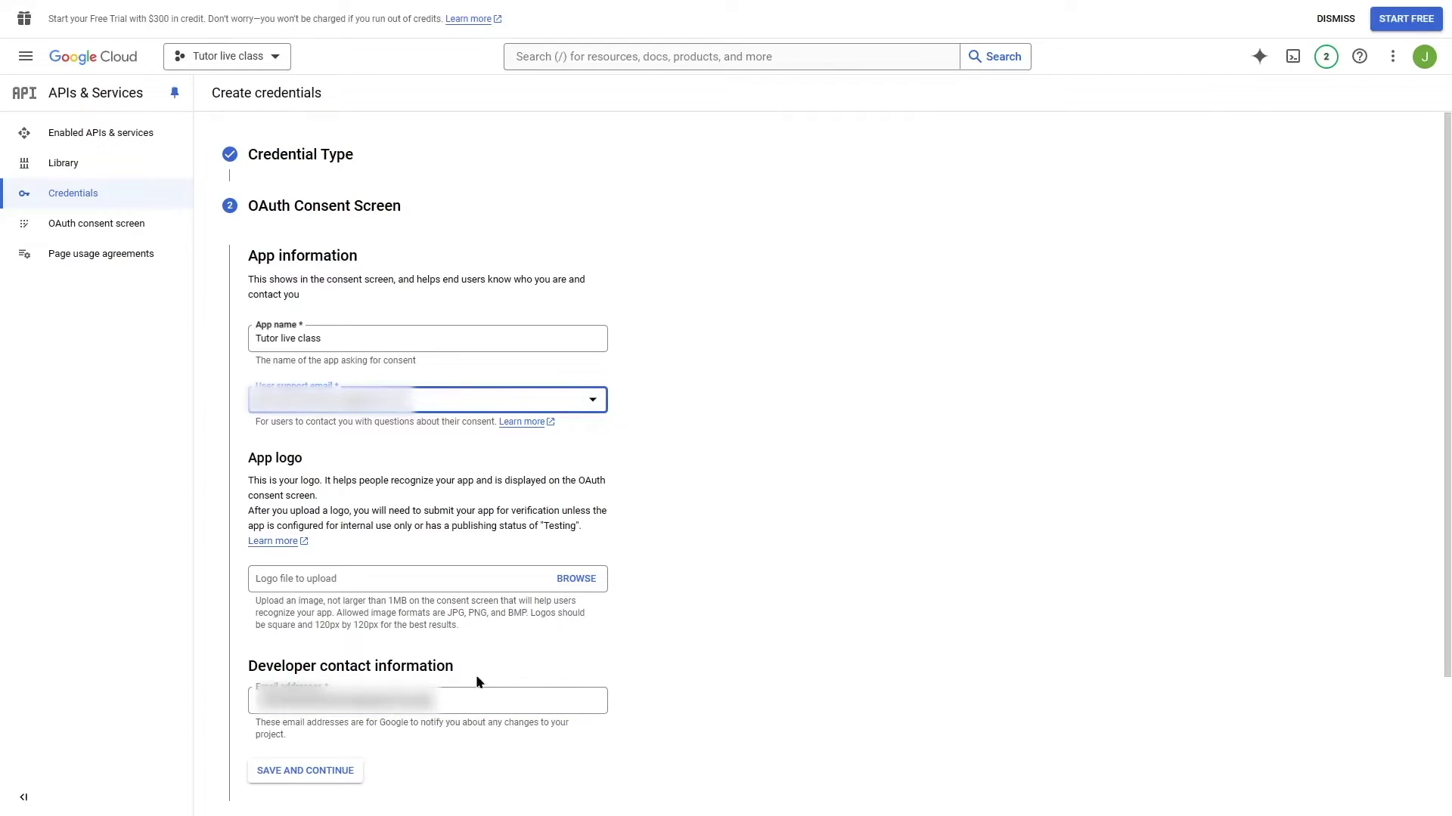
{"action": "left_click", "coordinate": [291, 773]}
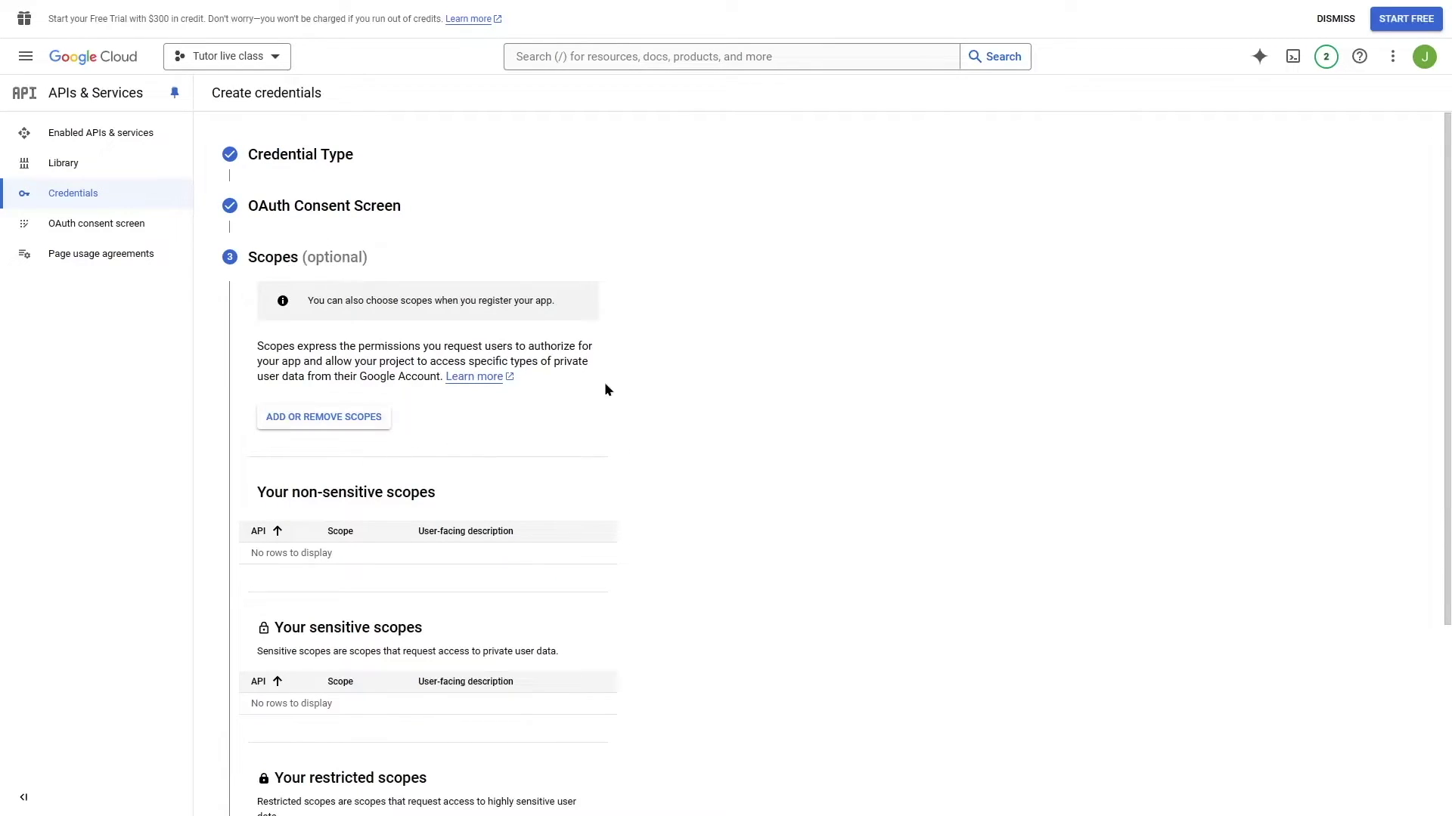
Skip the Scopes step and set the OAuth client's application type to Web application.
{"action": "scroll", "coordinate": [531, 405], "scroll_direction": "down", "scroll_amount": 3}
{"action": "scroll", "coordinate": [517, 354], "scroll_direction": "up", "scroll_amount": 3}
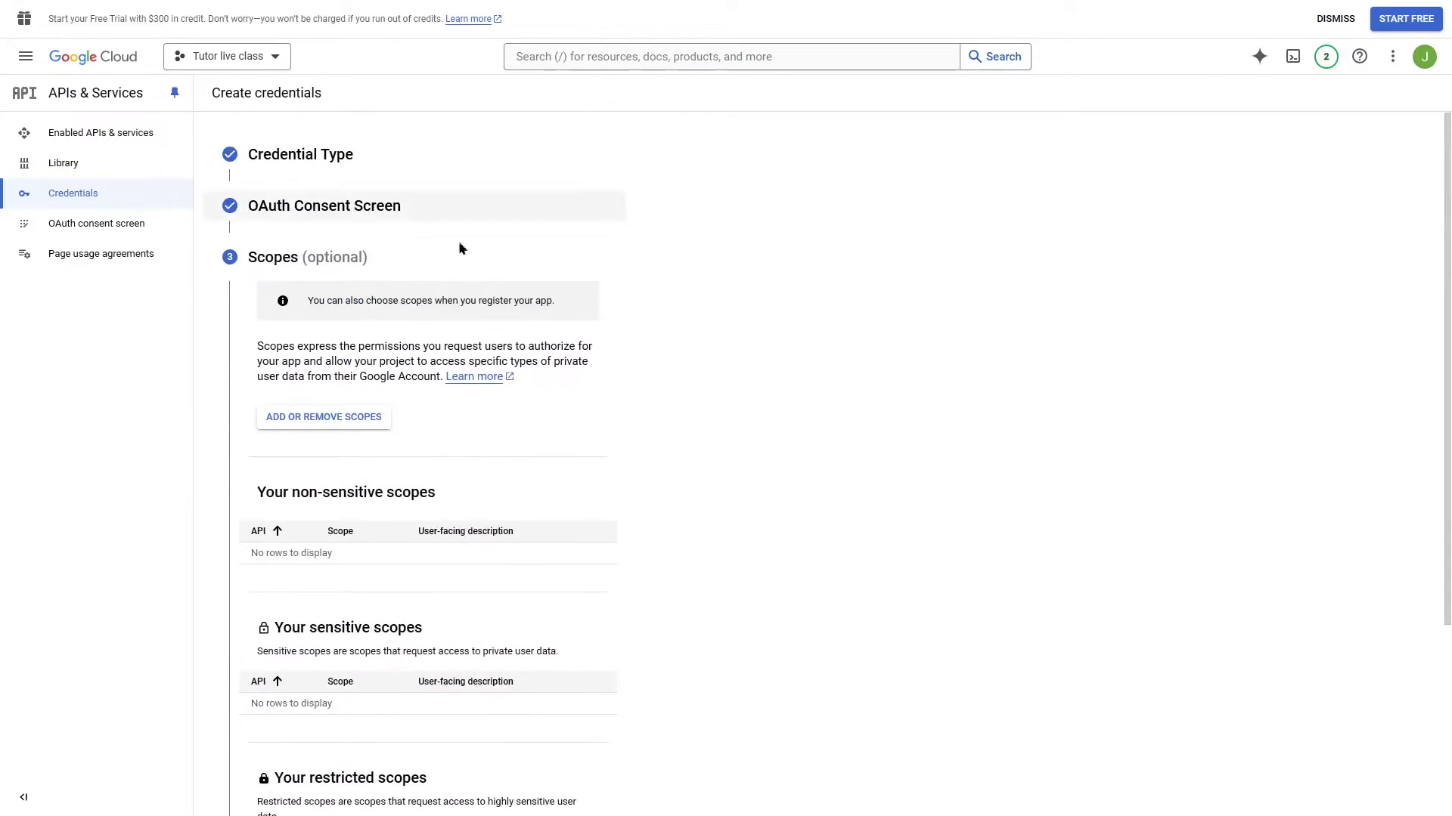
{"action": "scroll", "coordinate": [499, 291], "scroll_direction": "down", "scroll_amount": 1}
{"action": "scroll", "coordinate": [499, 291], "scroll_direction": "down", "scroll_amount": 3}
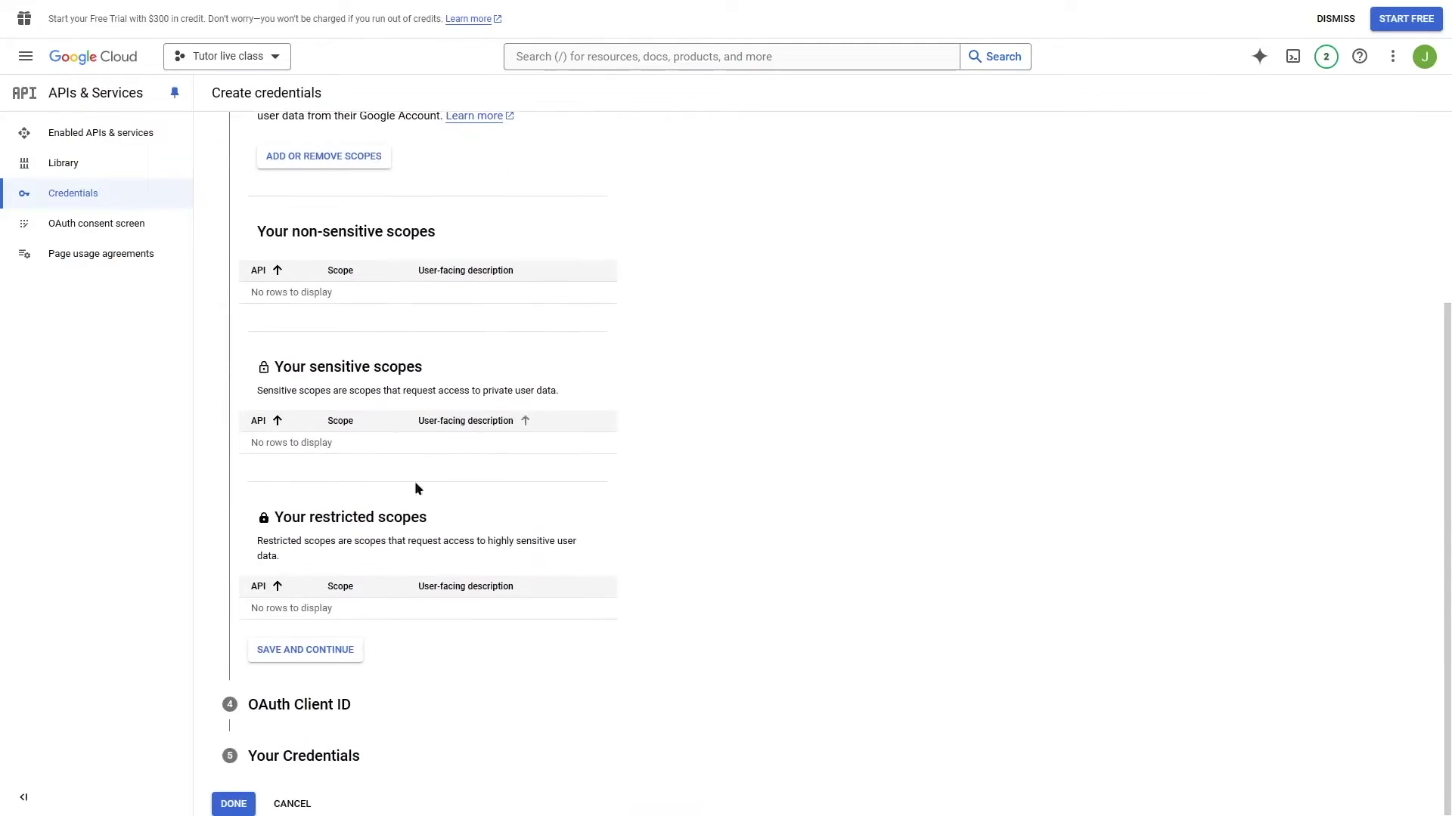
{"action": "left_click", "coordinate": [274, 650]}
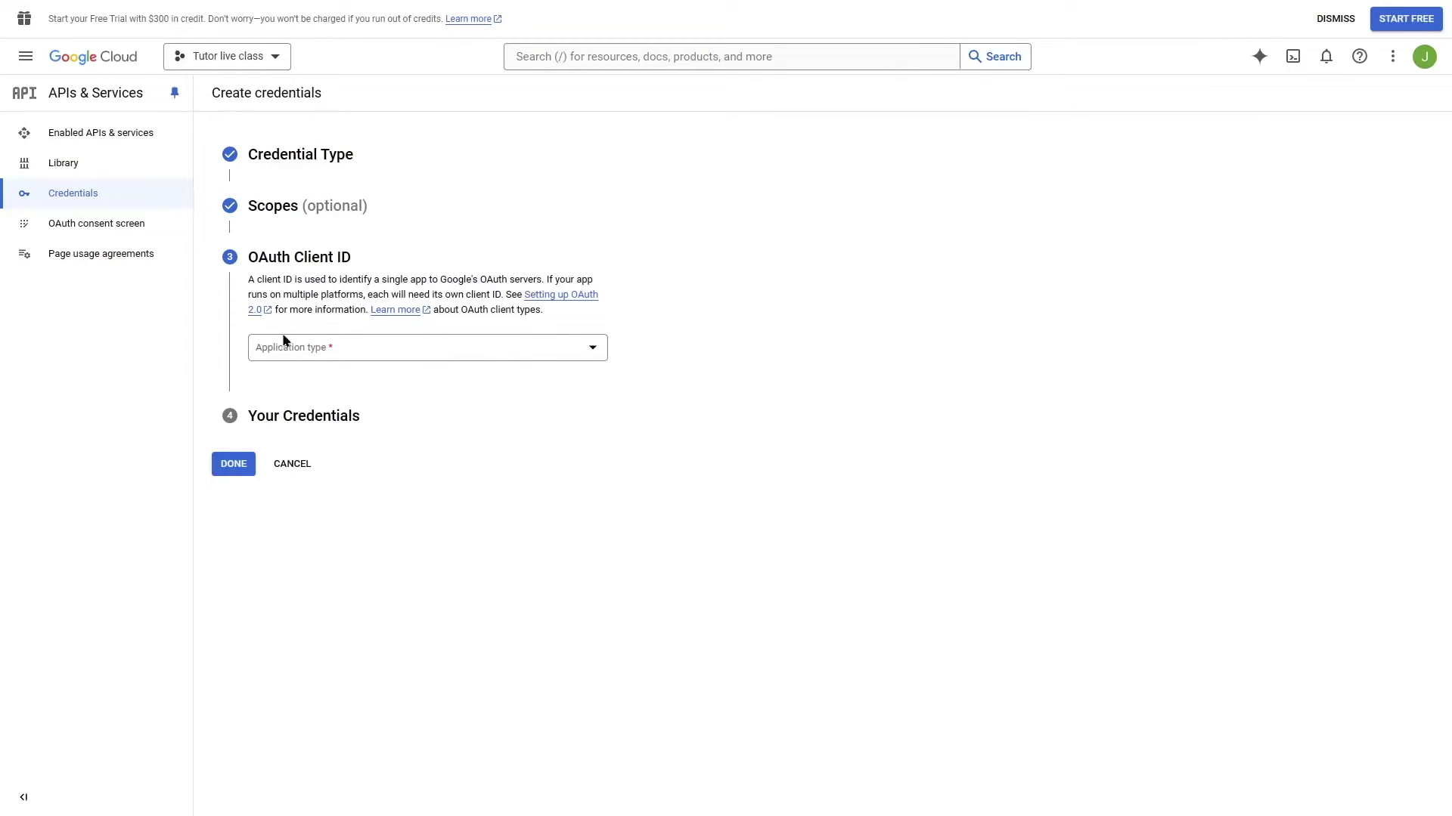
{"action": "left_click", "coordinate": [590, 349]}
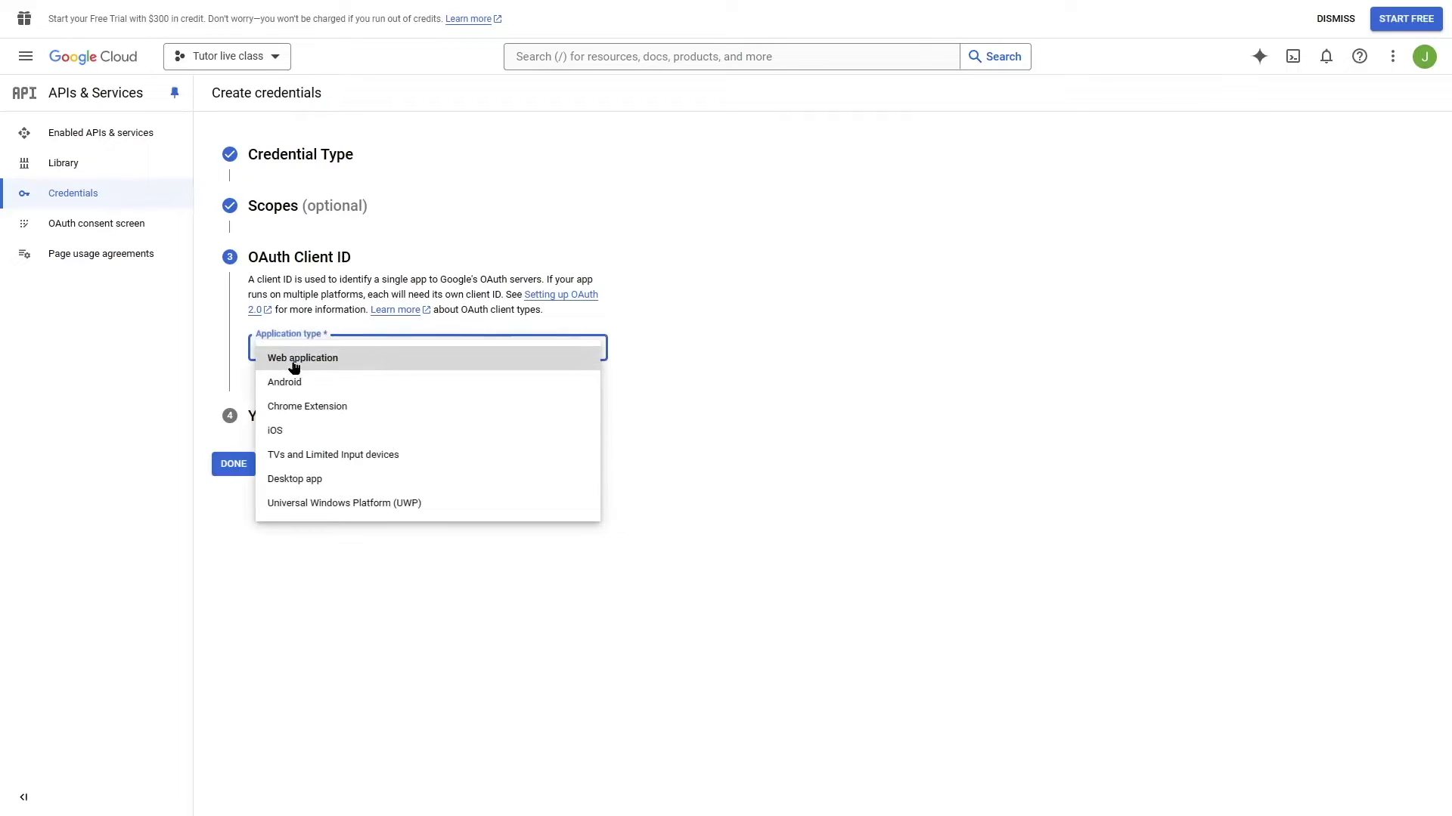
{"action": "left_click", "coordinate": [293, 363]}
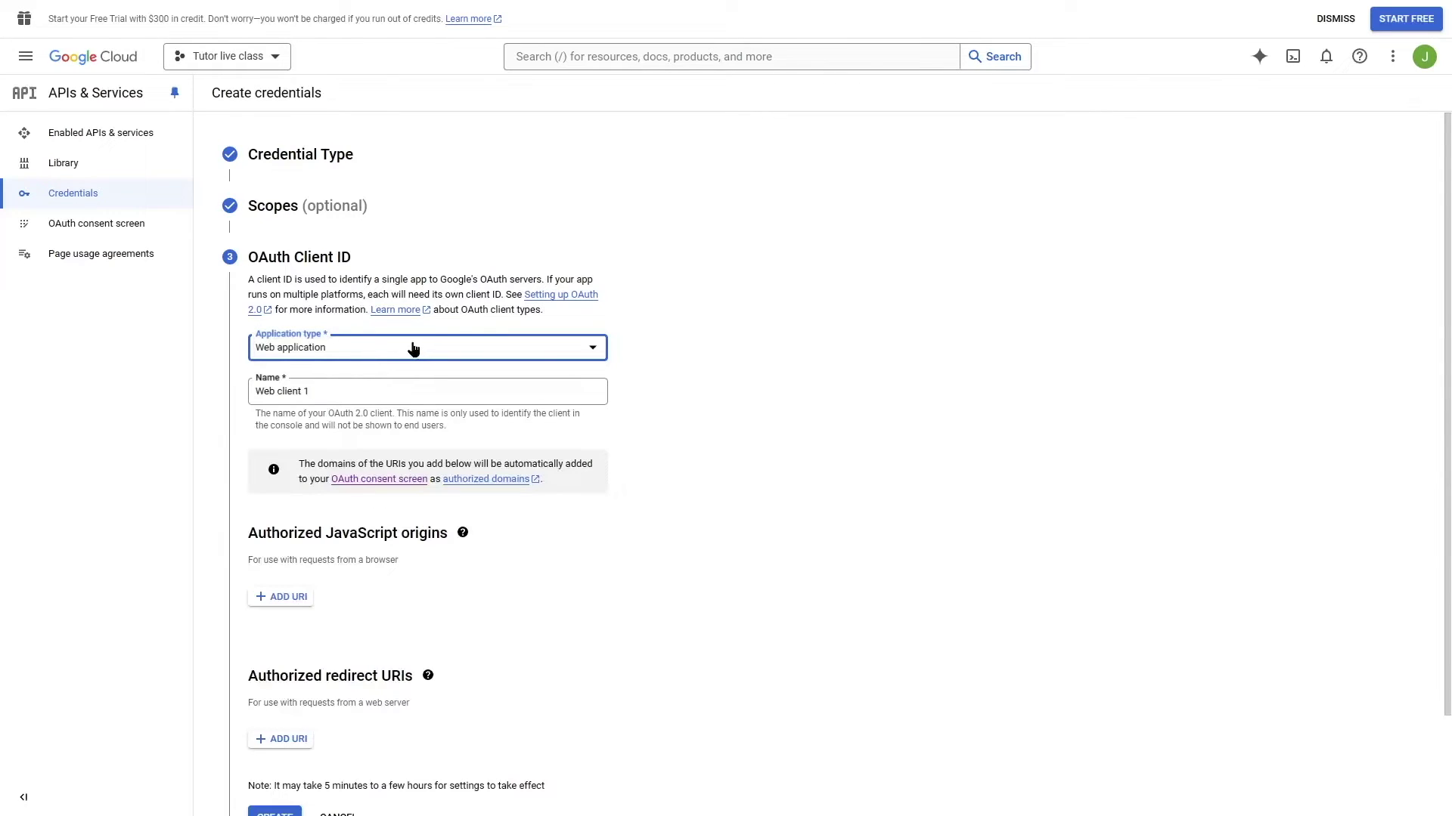
Keep the client name 'Web client 1' and add an empty authorized redirect URI entry.
{"action": "left_click_drag", "start_coordinate": [254, 391], "coordinate": [323, 390]}
{"action": "left_click", "coordinate": [200, 400]}
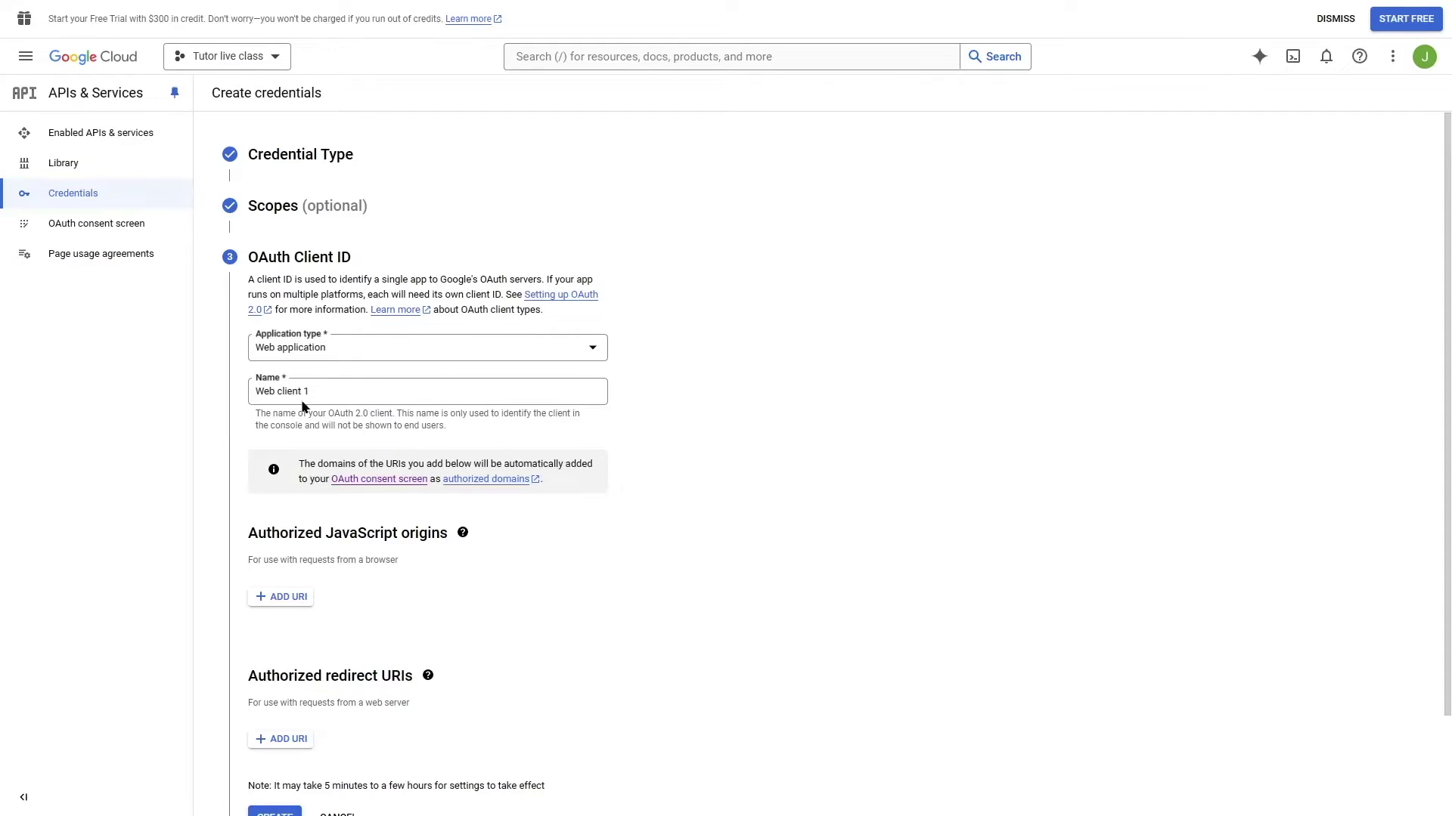
{"action": "left_click_drag", "start_coordinate": [250, 391], "coordinate": [341, 391]}
{"action": "left_click", "coordinate": [667, 283]}
{"action": "scroll", "coordinate": [665, 280], "scroll_direction": "down", "scroll_amount": 2}
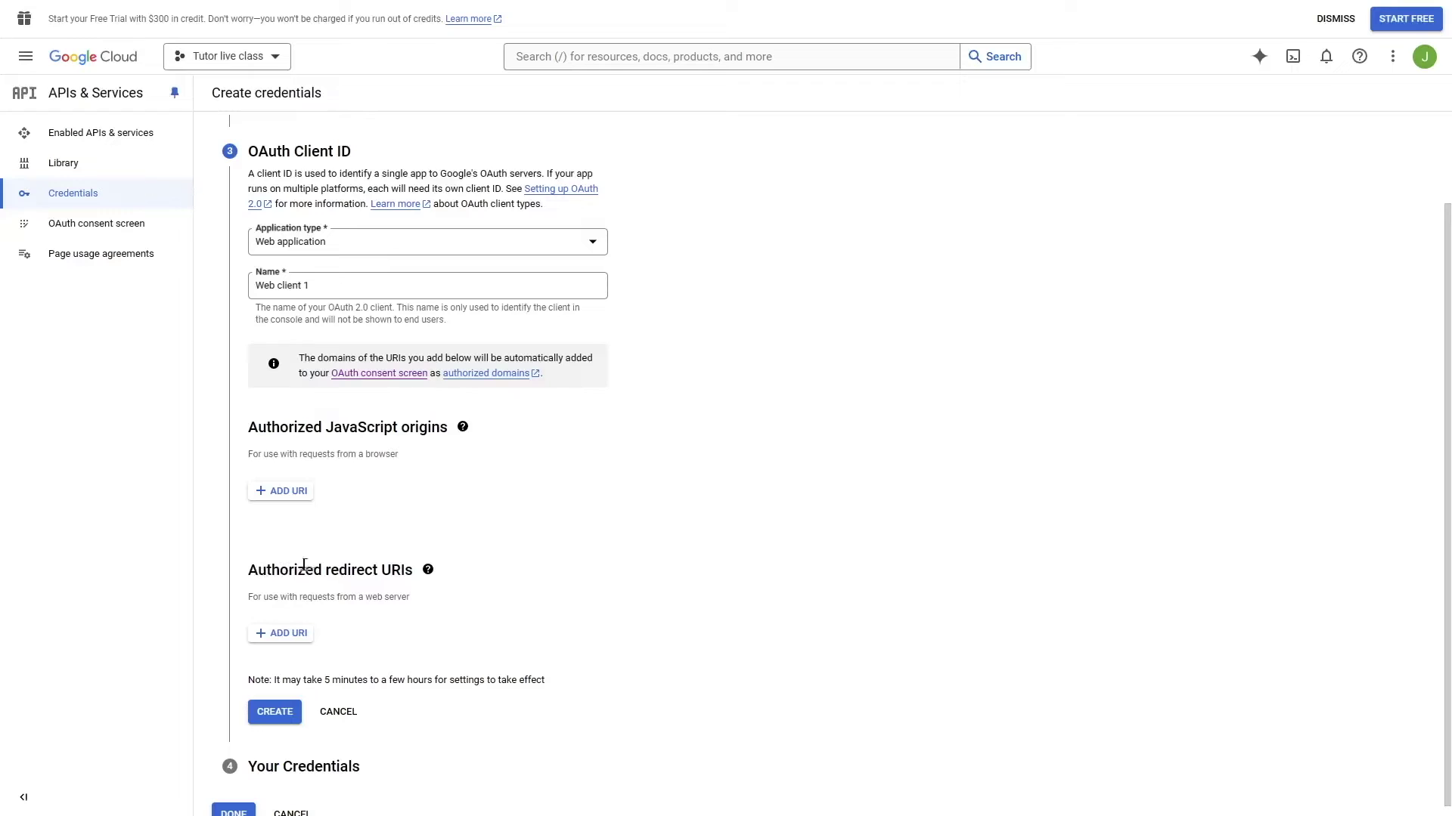
{"action": "mouse_move", "coordinate": [425, 573]}
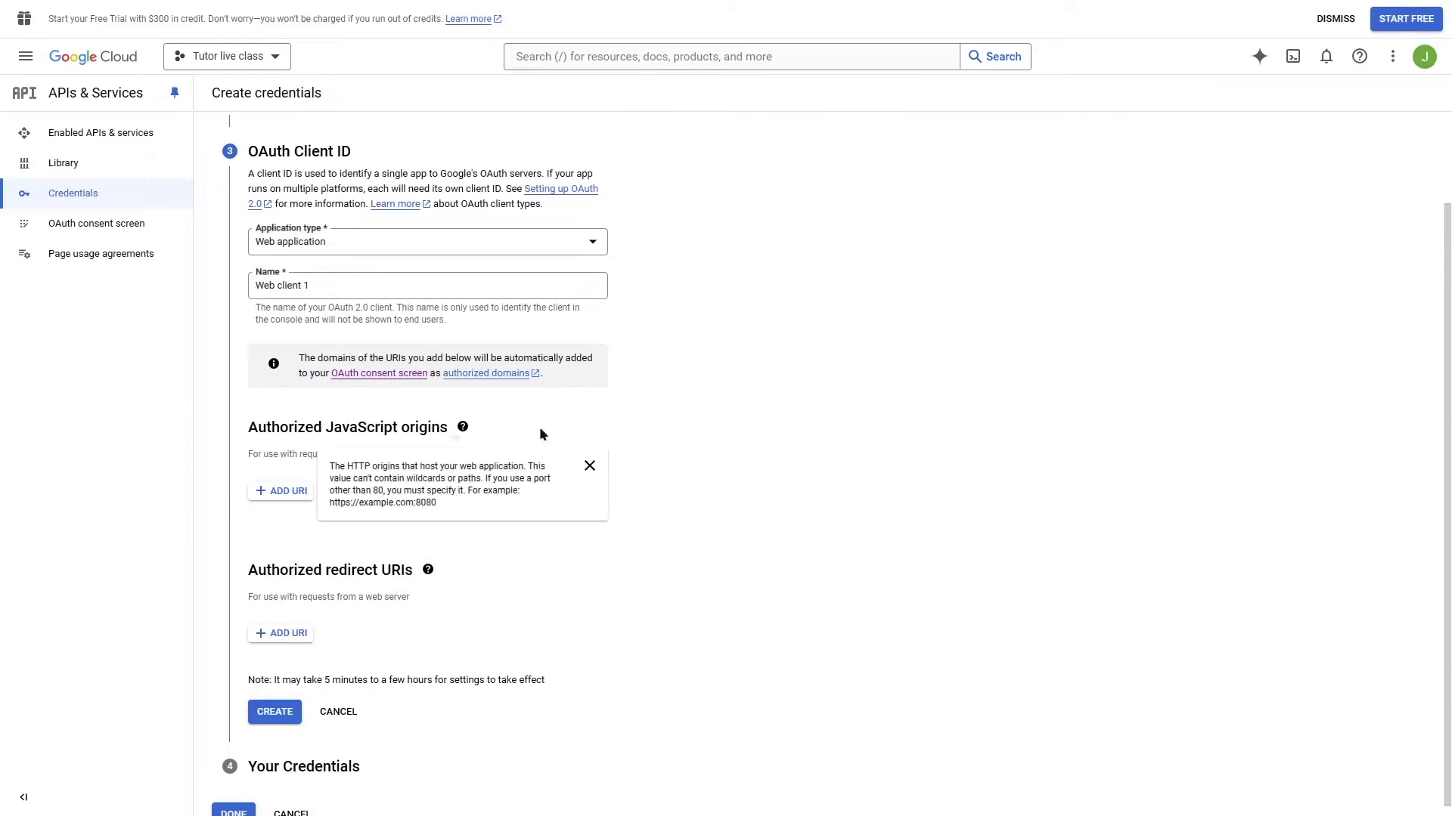
{"action": "left_click", "coordinate": [266, 639]}
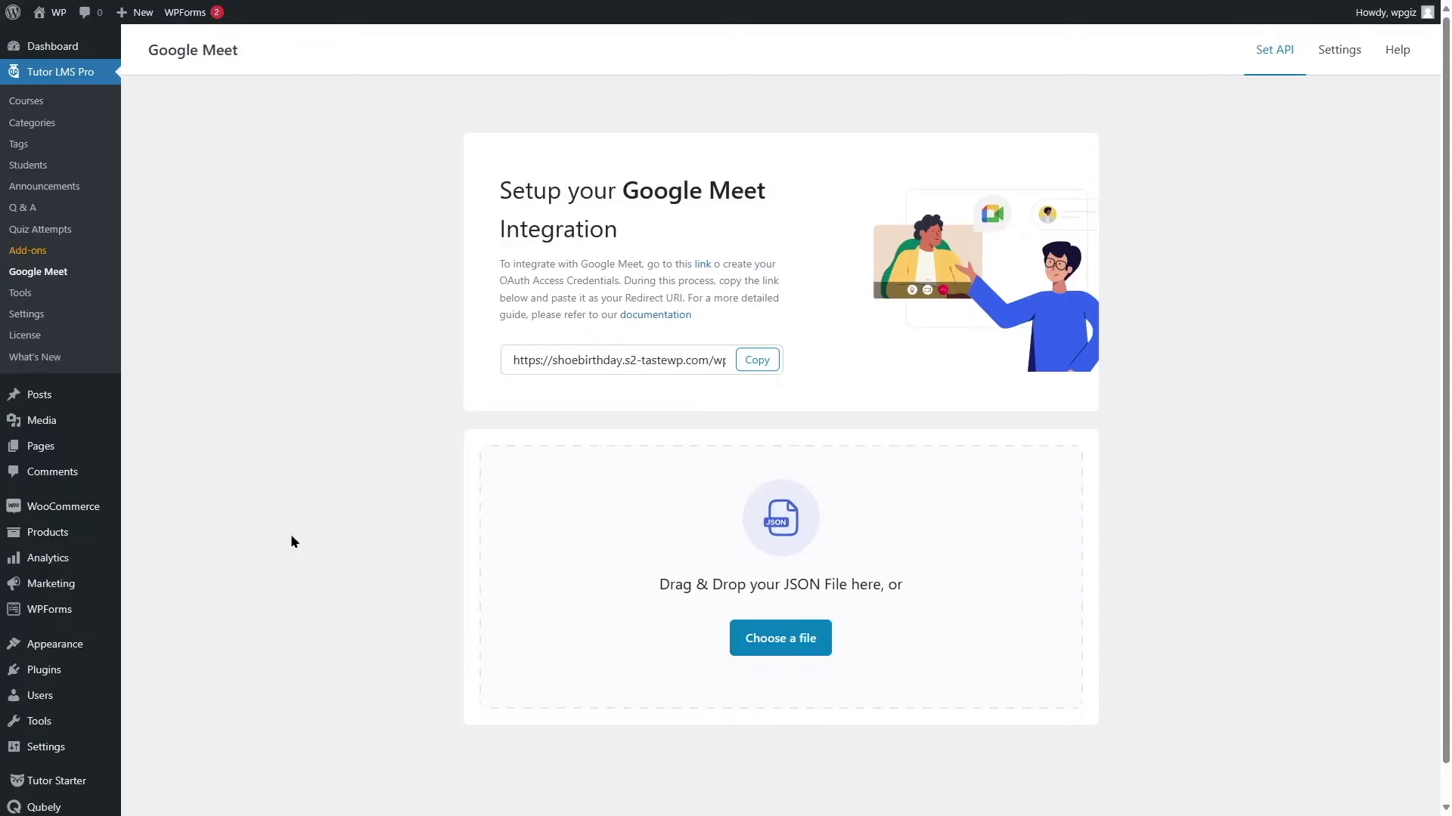
Copy the redirect URL from the Tutor LMS Google Meet Set API page.
{"action": "left_click", "coordinate": [757, 359]}
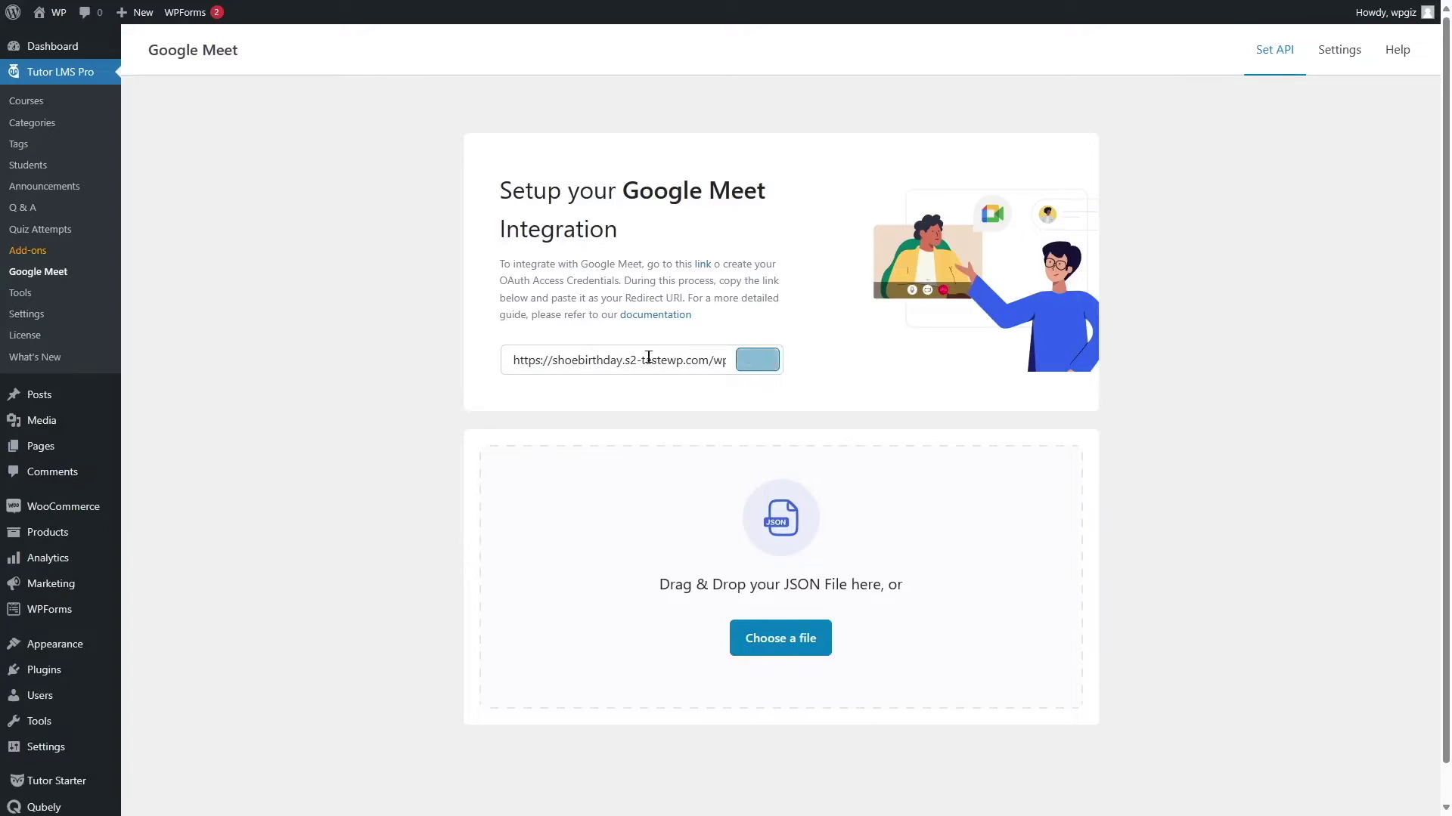
{"action": "left_click", "coordinate": [772, 362]}
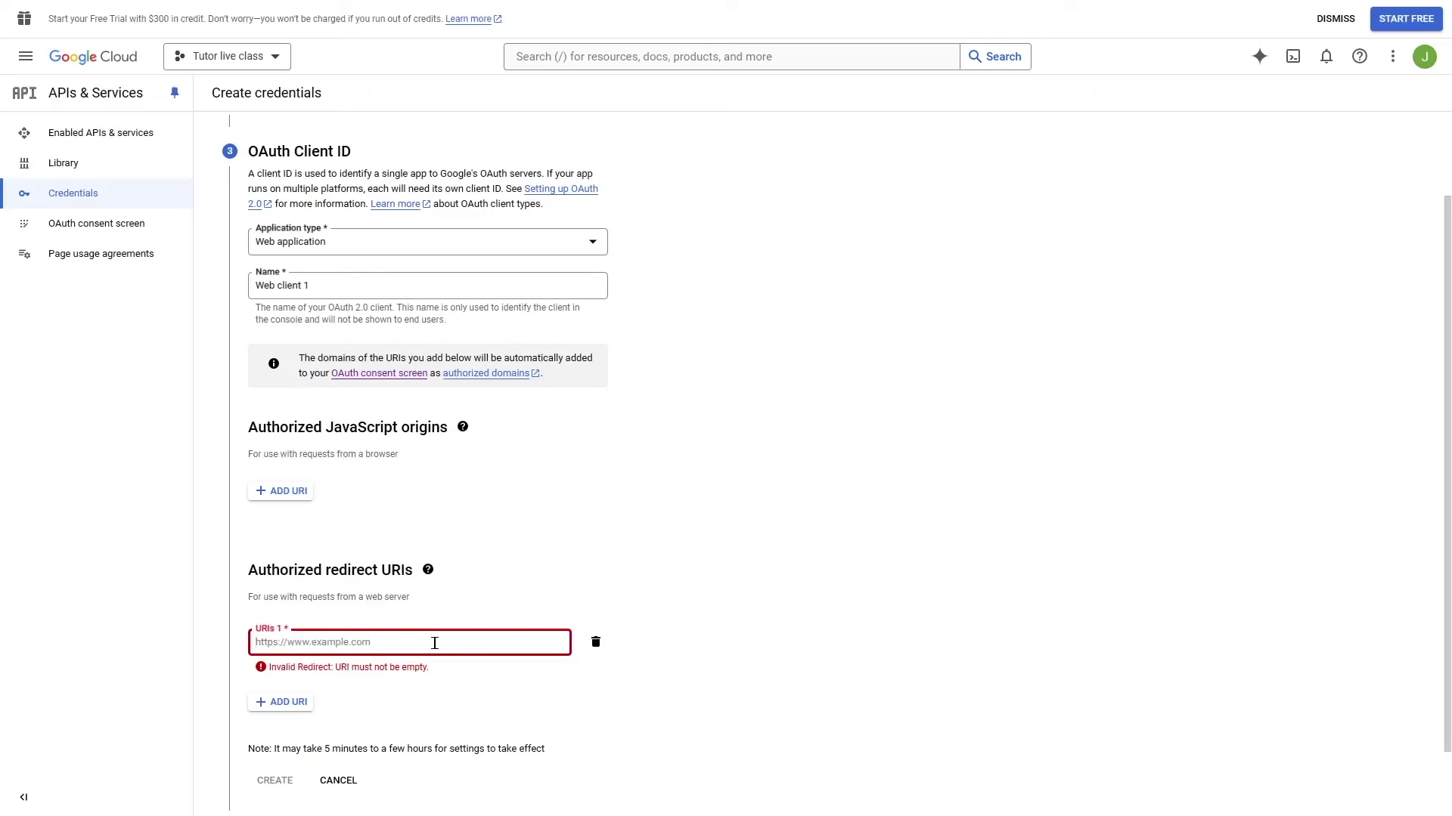
Add the copied redirect URI, create the OAuth web client, and download its credentials JSON.
{"action": "key", "text": "ctrl+v"}
{"action": "scroll", "coordinate": [557, 520], "scroll_direction": "down", "scroll_amount": 1}
{"action": "left_click", "coordinate": [268, 703]}
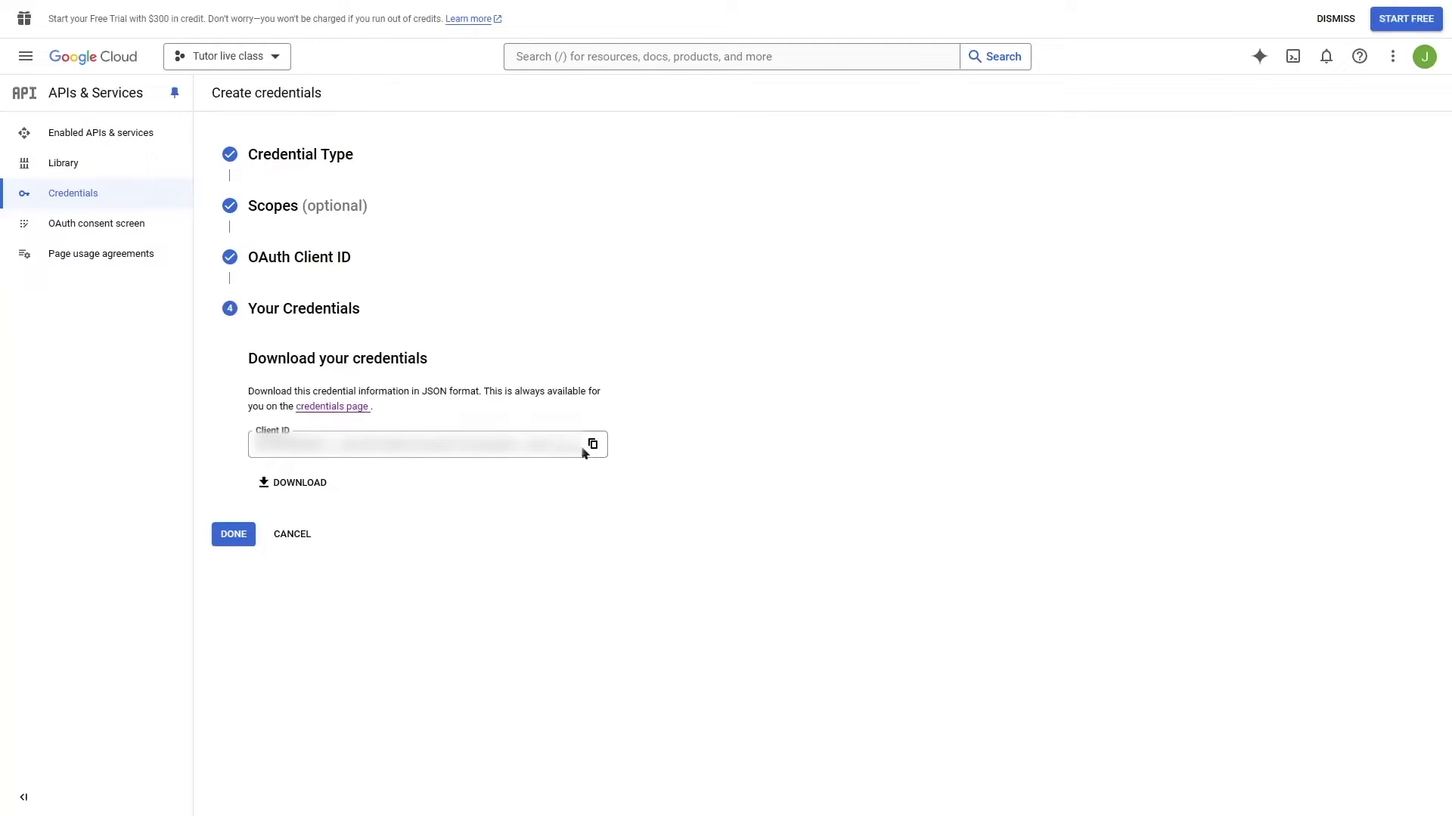
{"action": "left_click", "coordinate": [294, 493]}
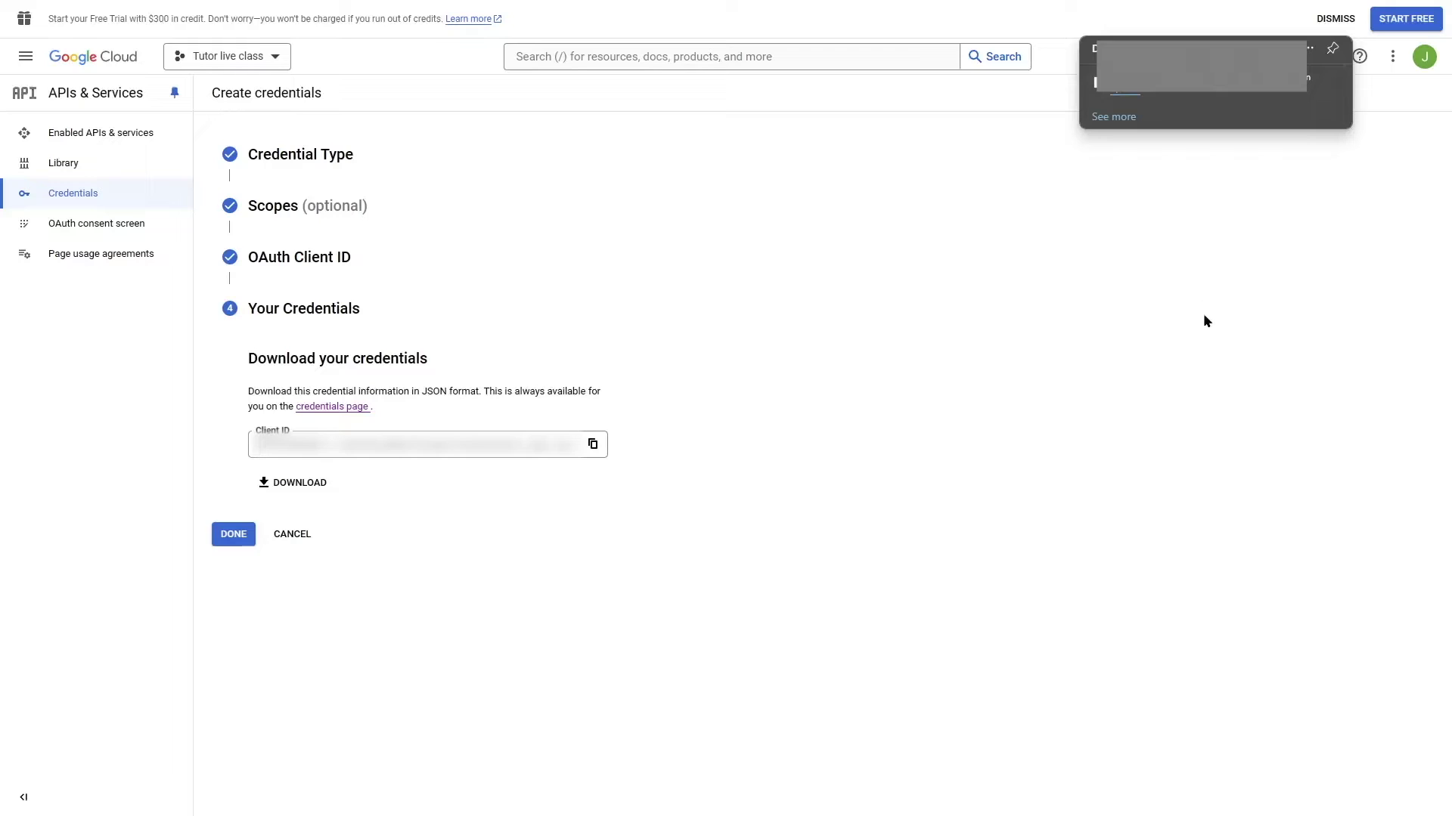
{"action": "left_click", "coordinate": [226, 538]}
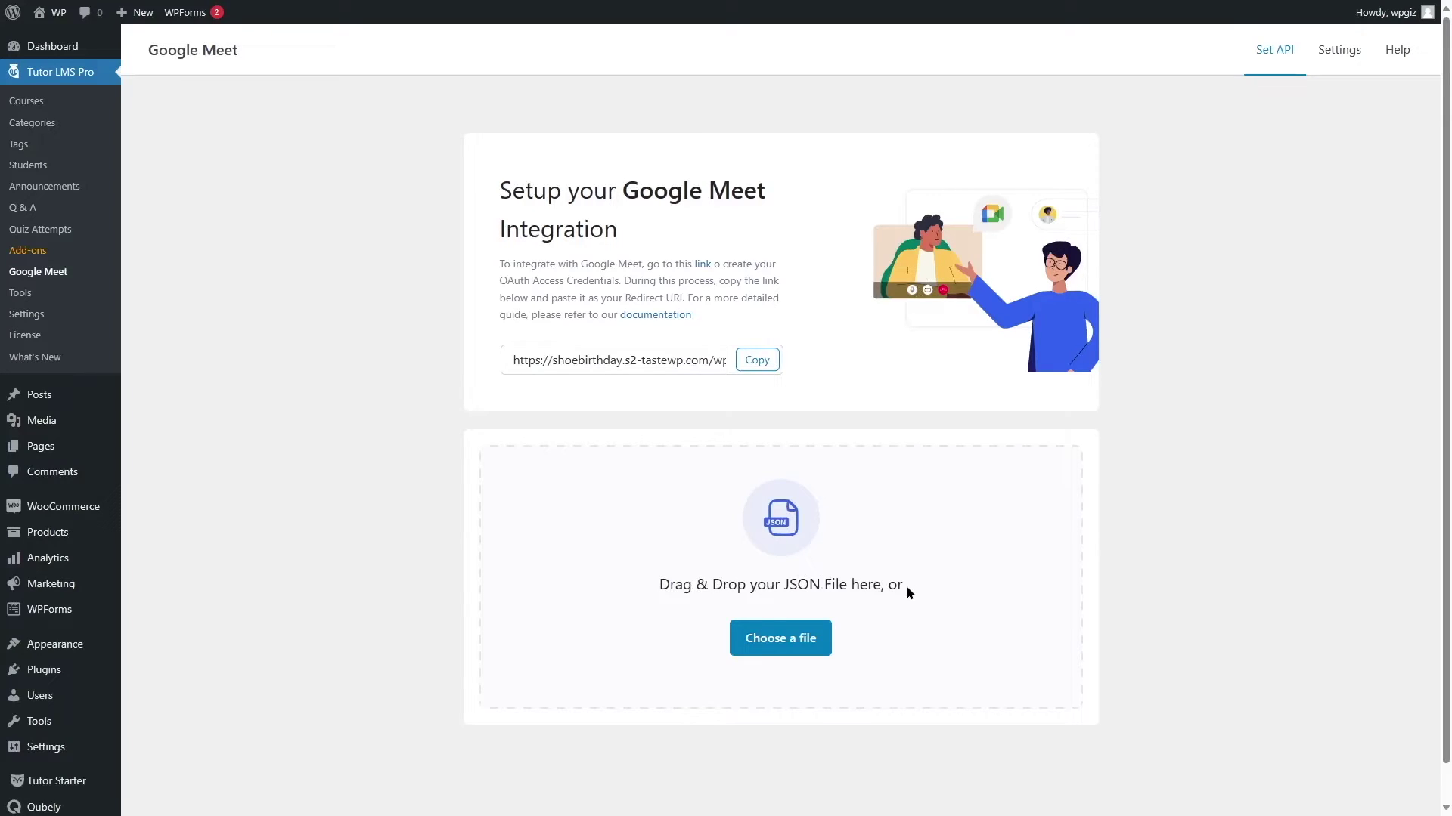
Upload the downloaded client_secret JSON credentials, check the empty Active Meeting tab, then go to Courses.
{"action": "left_click", "coordinate": [775, 641]}
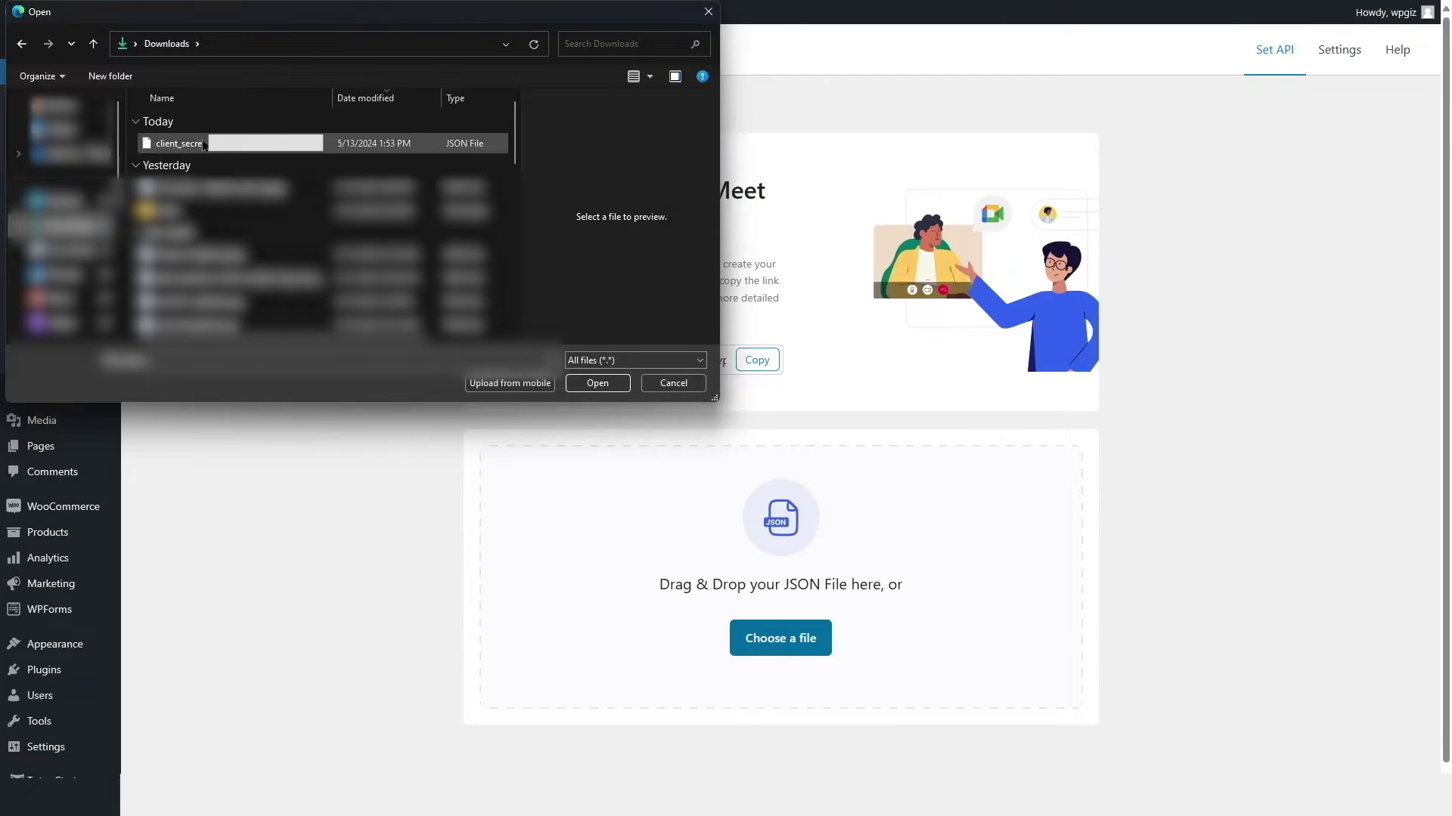
{"action": "left_click", "coordinate": [227, 143]}
{"action": "left_click", "coordinate": [626, 382]}
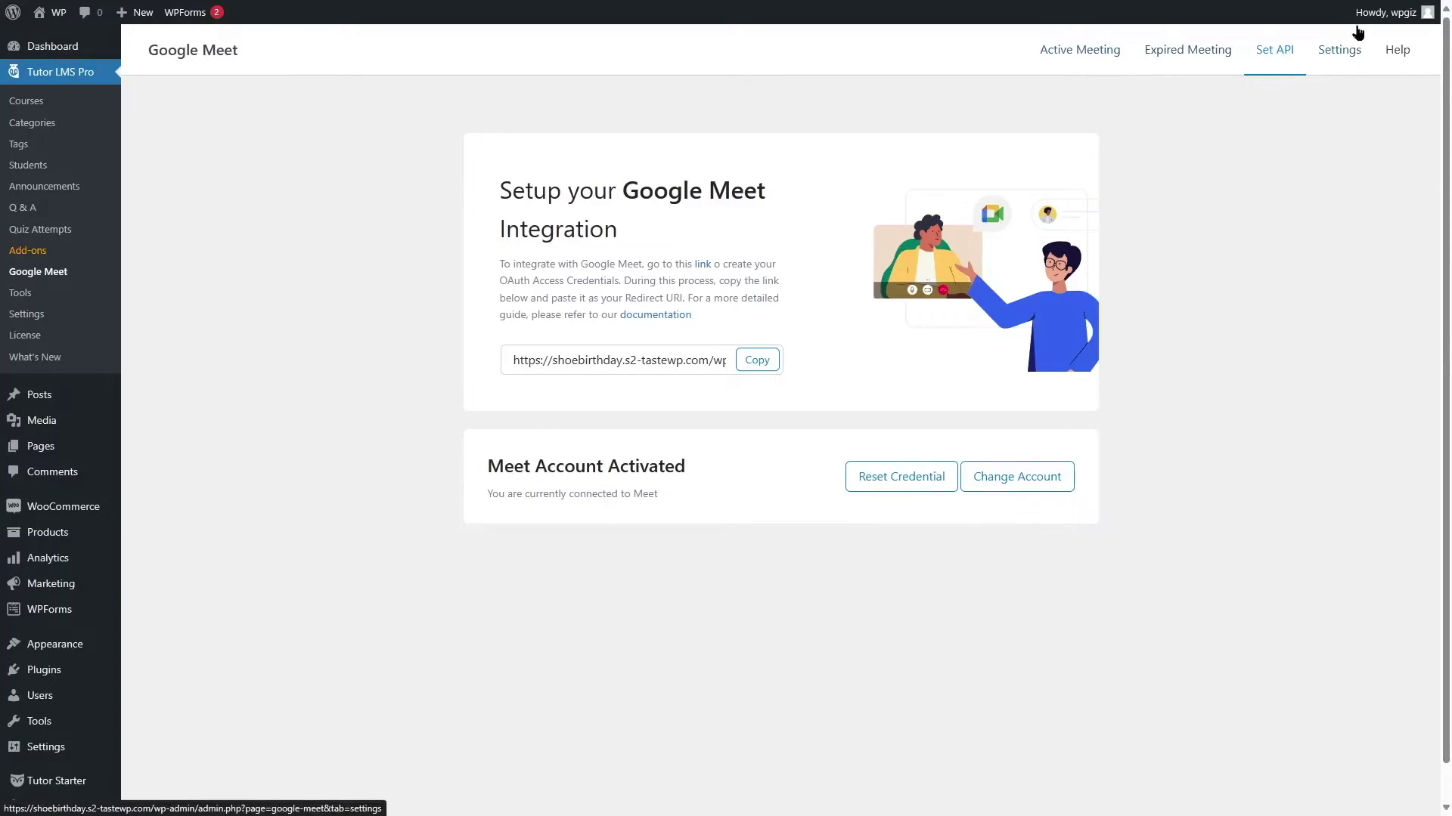
{"action": "left_click", "coordinate": [1075, 52]}
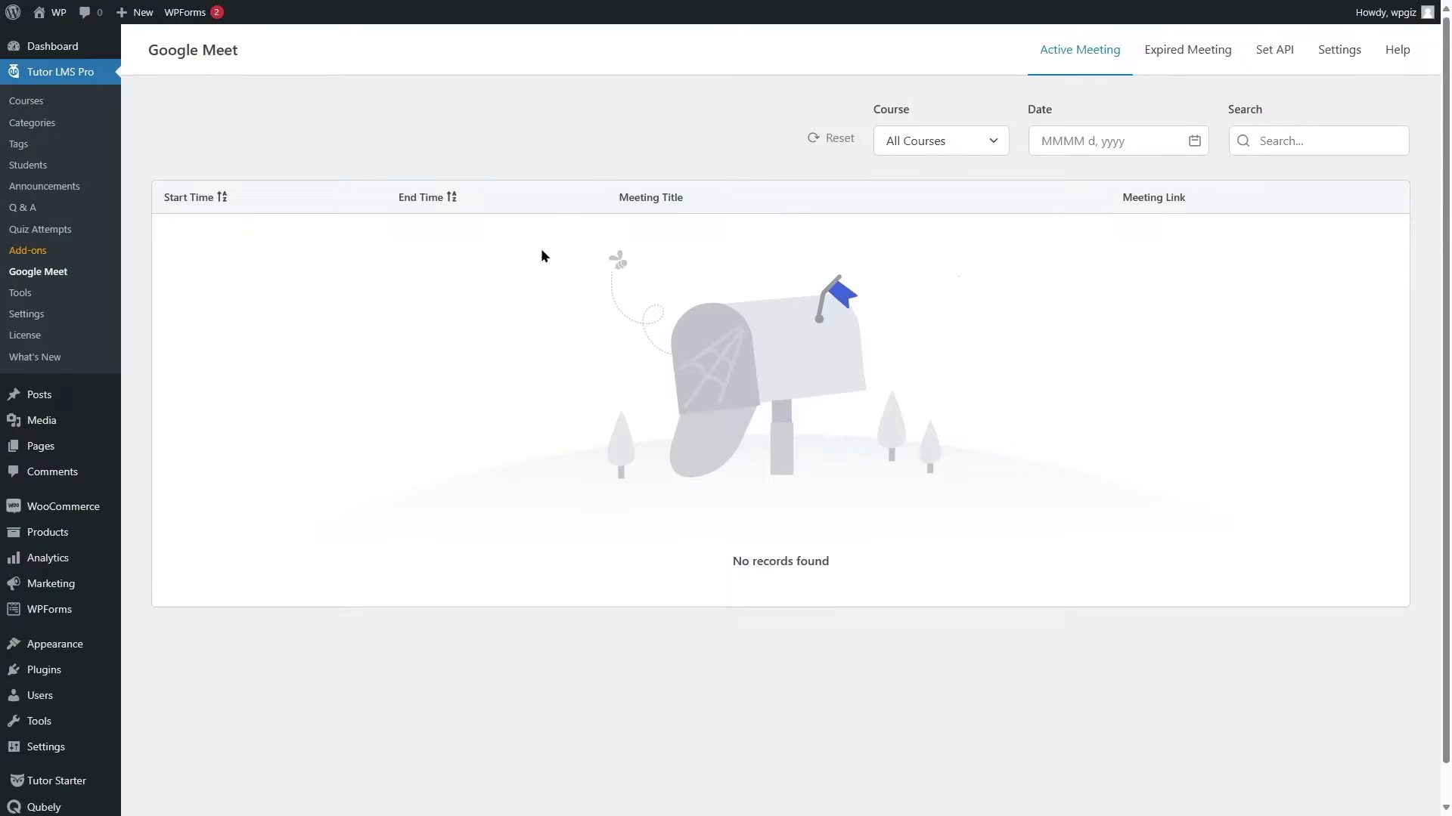
{"action": "left_click", "coordinate": [34, 105]}
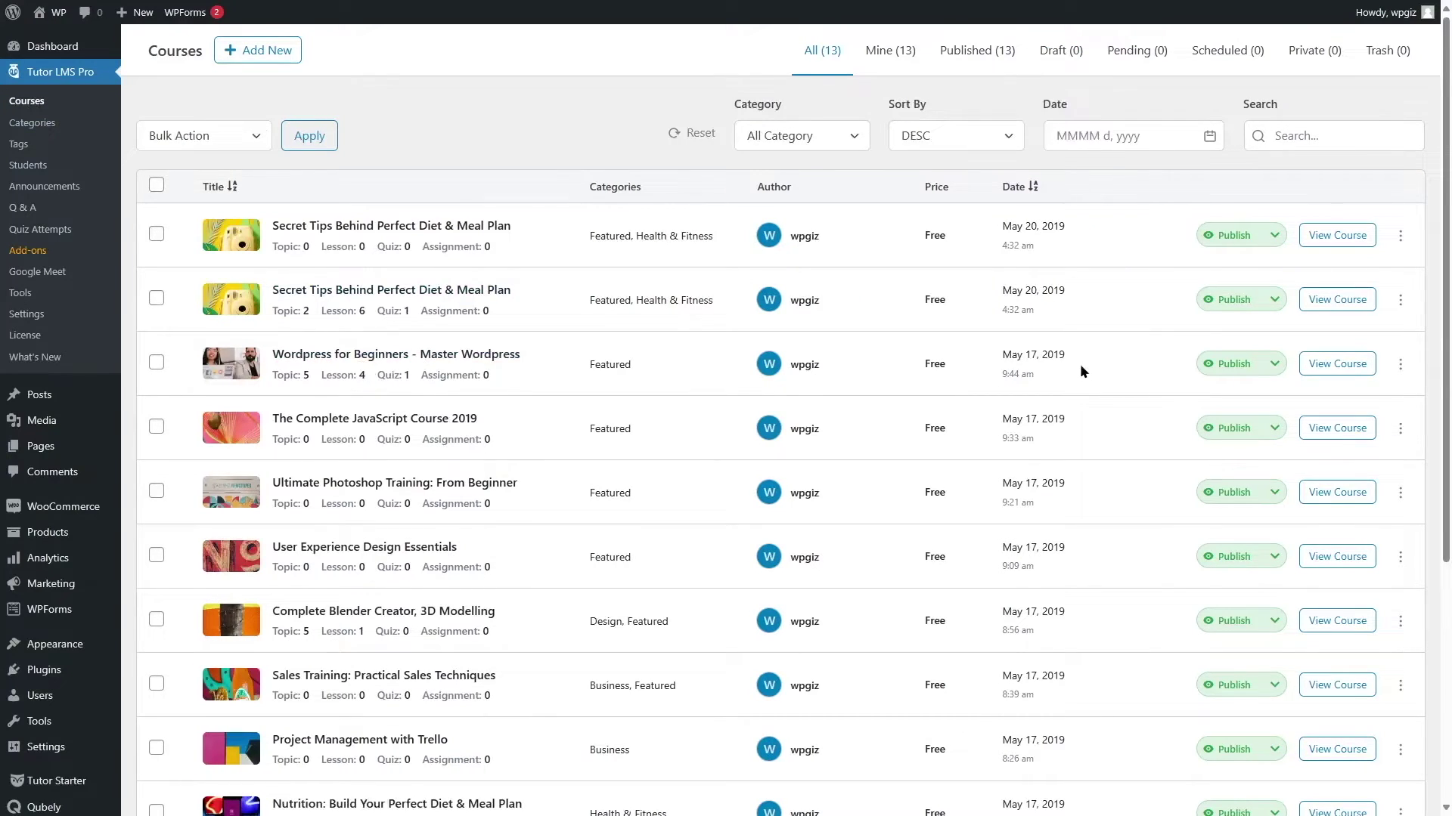
Open the Wordpress for Beginners - Master Wordpress course for editing.
{"action": "left_click", "coordinate": [1399, 366]}
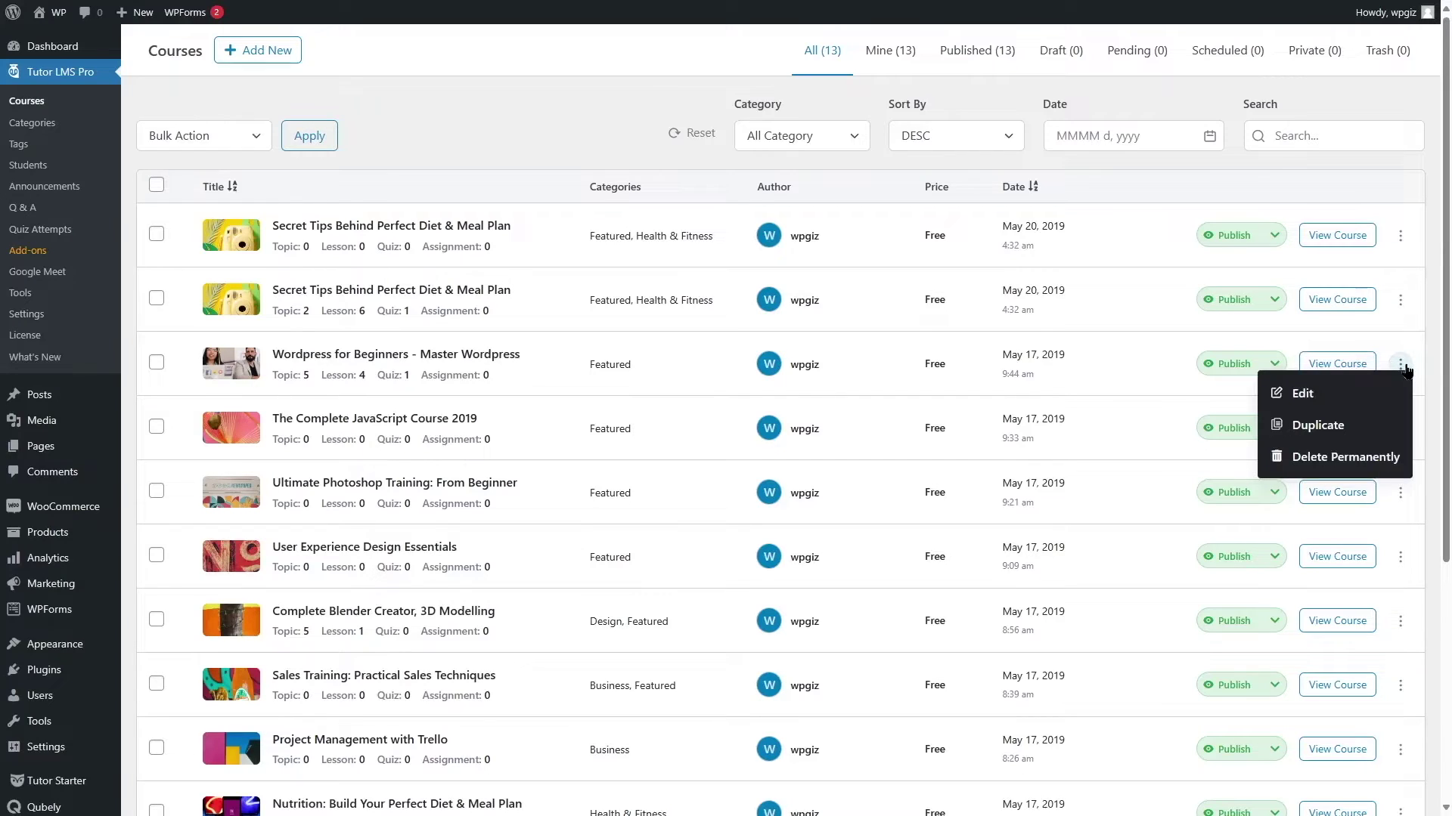
{"action": "left_click", "coordinate": [1321, 399]}
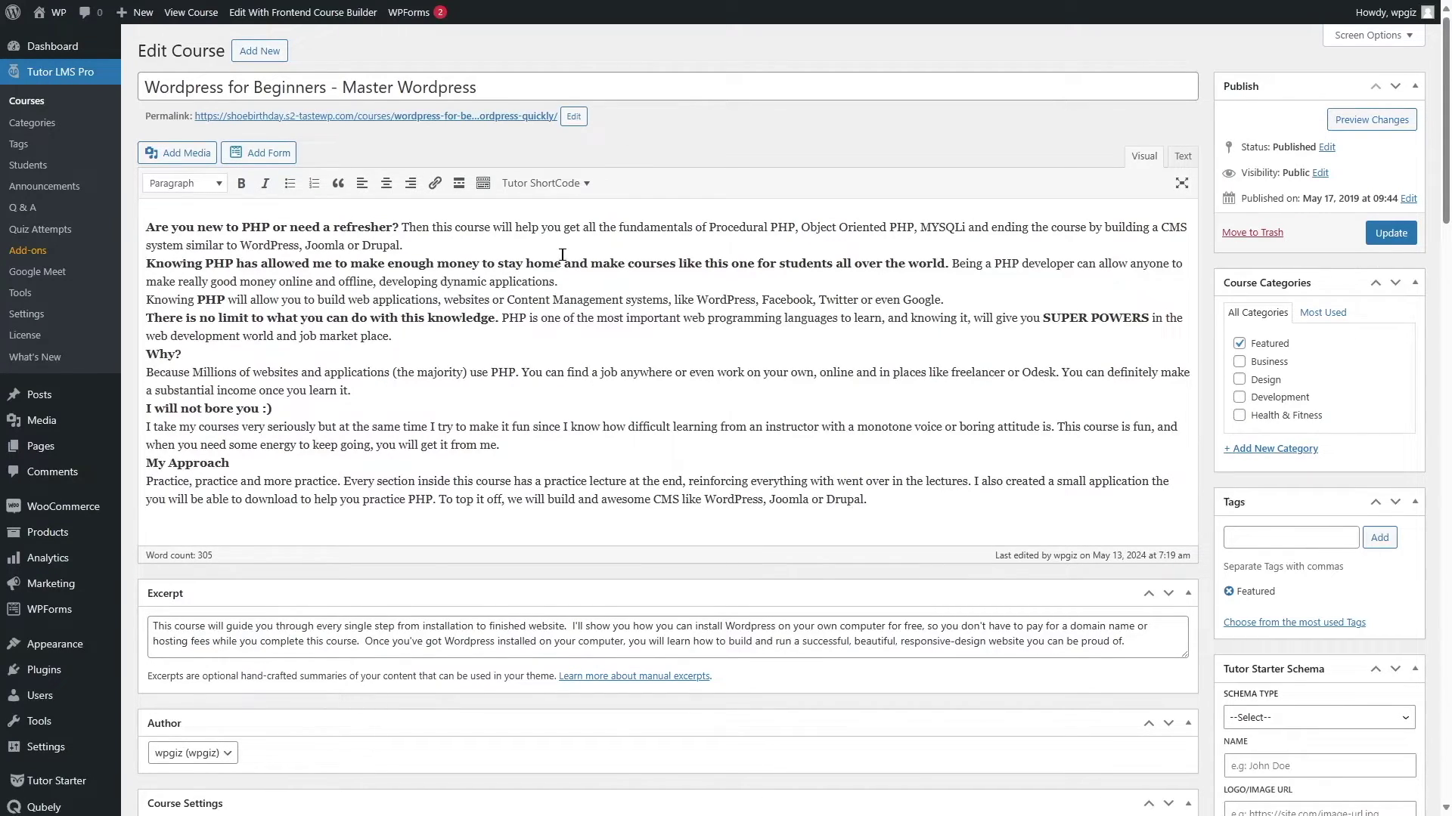
{"action": "scroll", "coordinate": [563, 255], "scroll_direction": "down", "scroll_amount": 12}
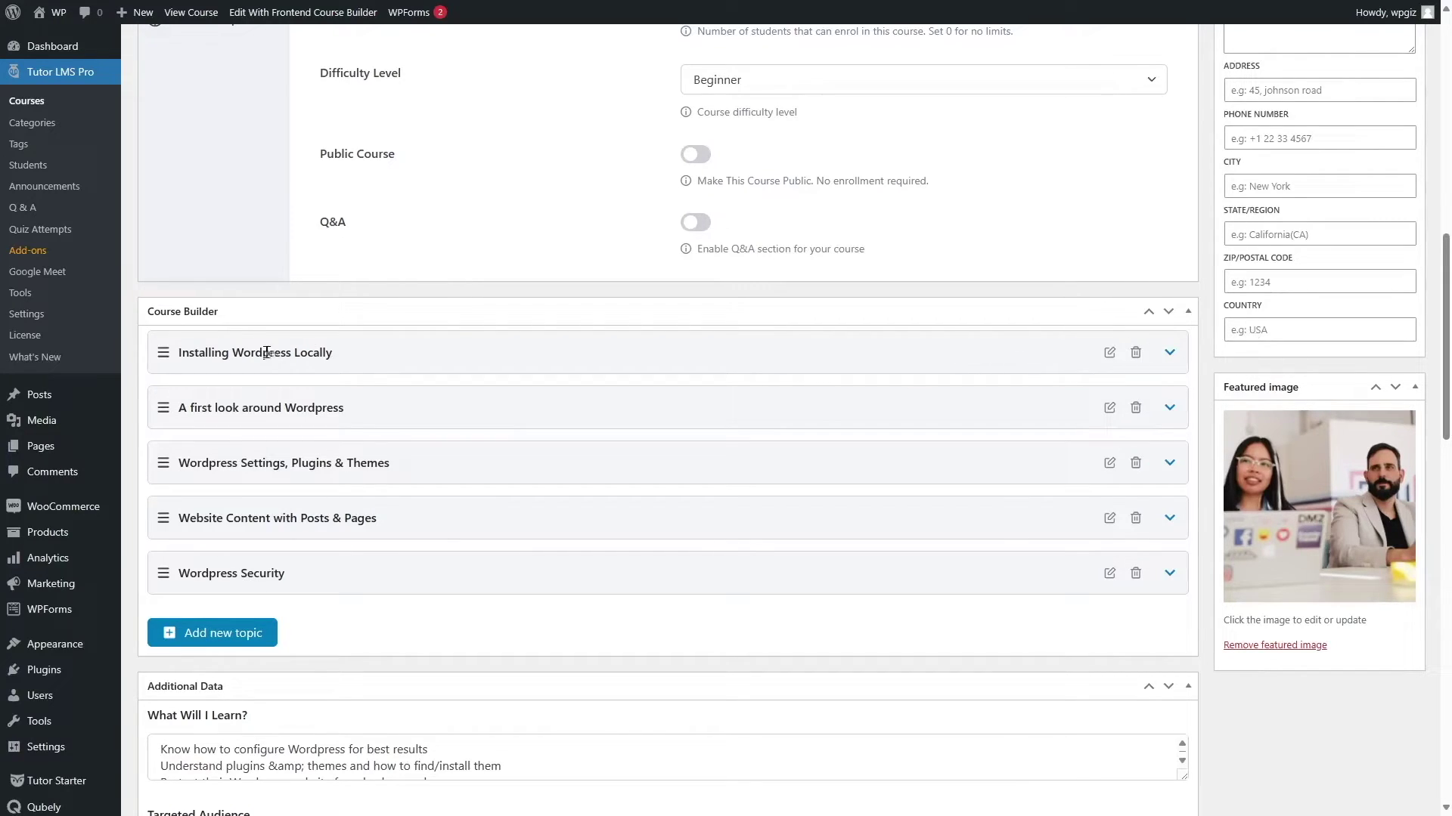
Expand the Installing Wordpress Locally topic to show its two lessons and quiz.
{"action": "left_click", "coordinate": [1169, 355]}
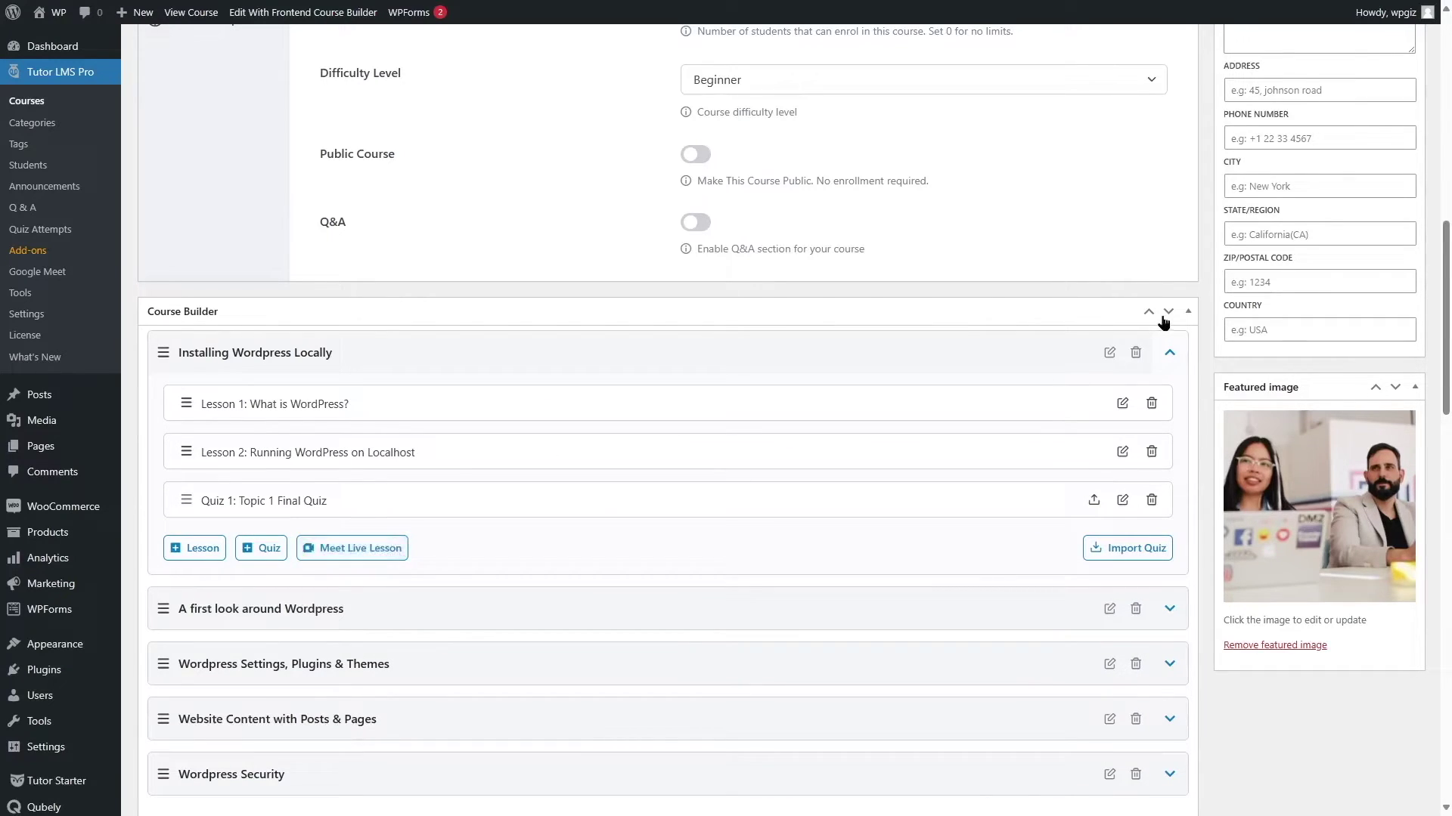
{"action": "left_click", "coordinate": [1171, 353]}
{"action": "scroll", "coordinate": [972, 332], "scroll_direction": "down", "scroll_amount": 9}
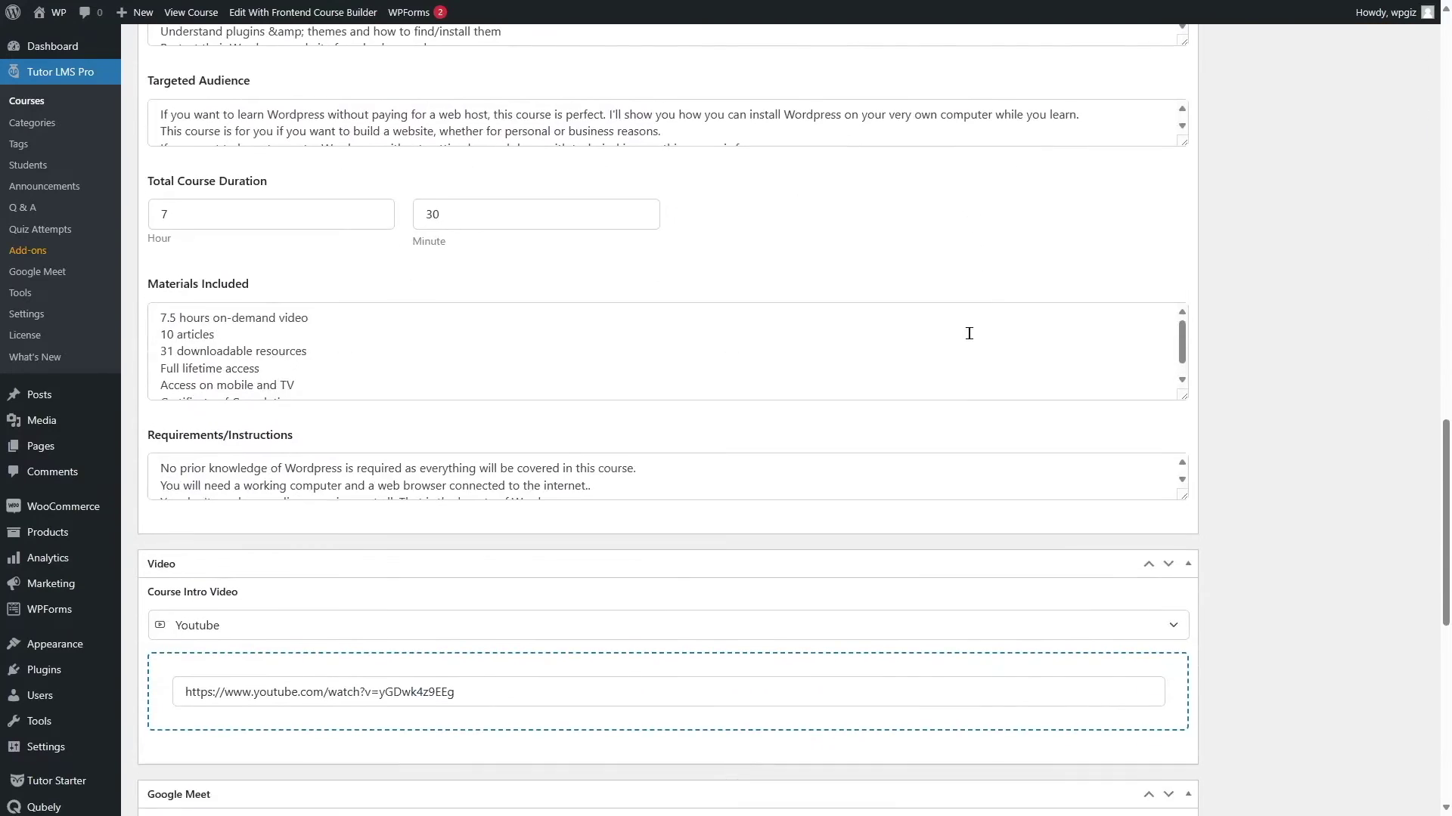
{"action": "scroll", "coordinate": [968, 334], "scroll_direction": "down", "scroll_amount": 1}
{"action": "scroll", "coordinate": [1281, 454], "scroll_direction": "down", "scroll_amount": 5}
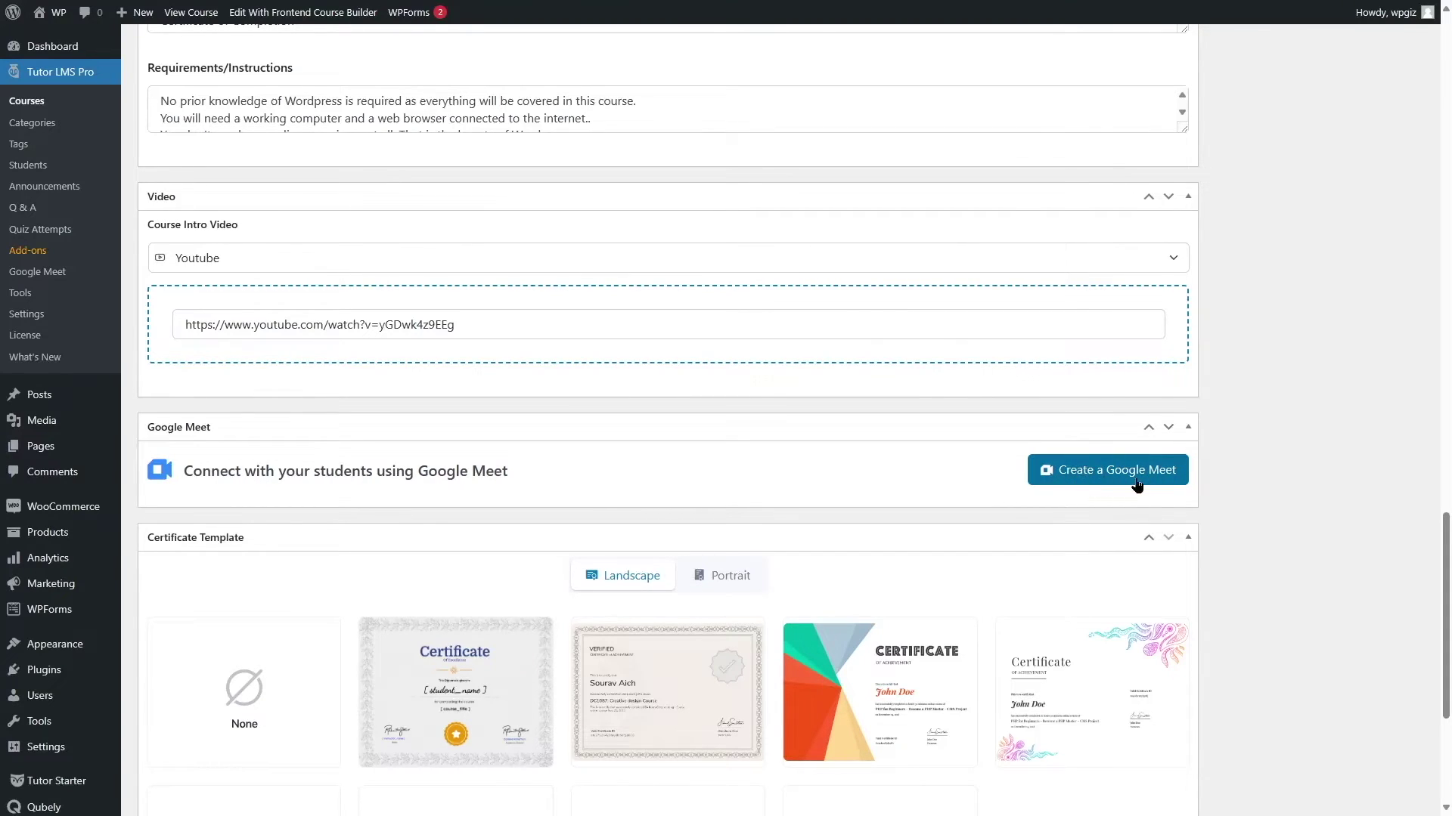
{"action": "scroll", "coordinate": [1257, 518], "scroll_direction": "up", "scroll_amount": 10}
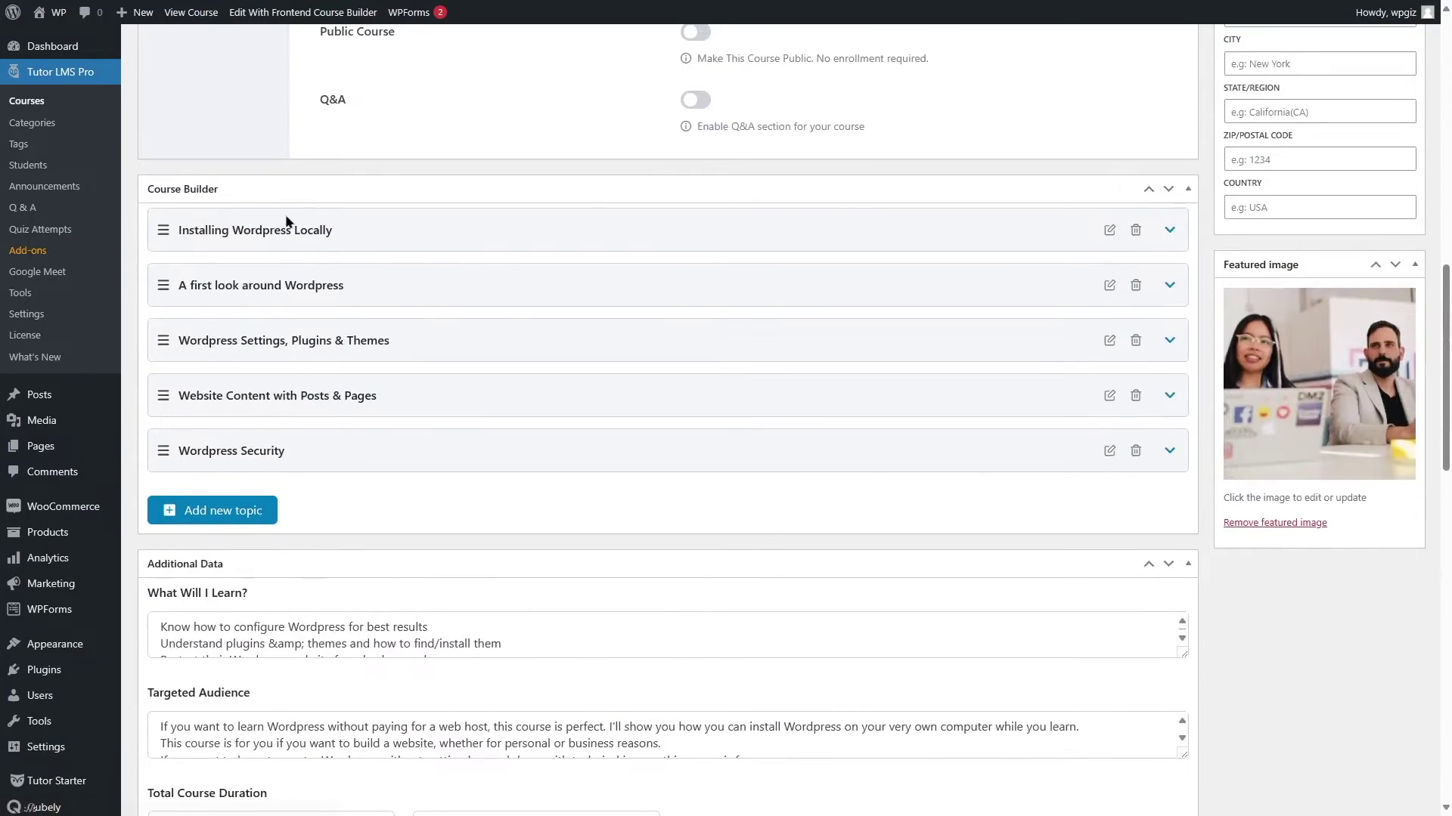
{"action": "left_click", "coordinate": [1169, 230]}
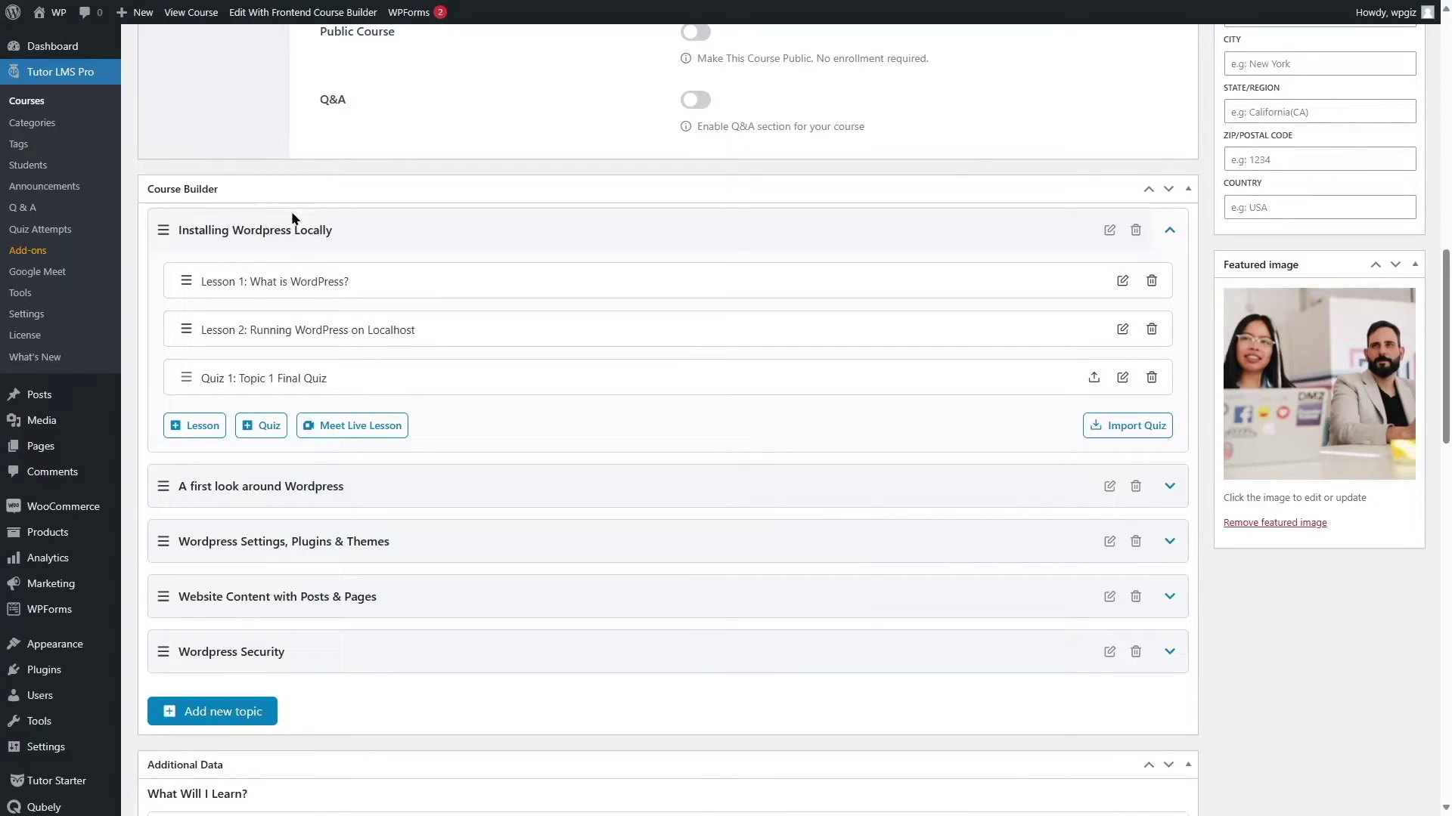
Add a Google Meet live lesson named 'Online Live Class 1' with a pasted summary, starting May 21, 2024.
{"action": "left_click", "coordinate": [342, 428]}
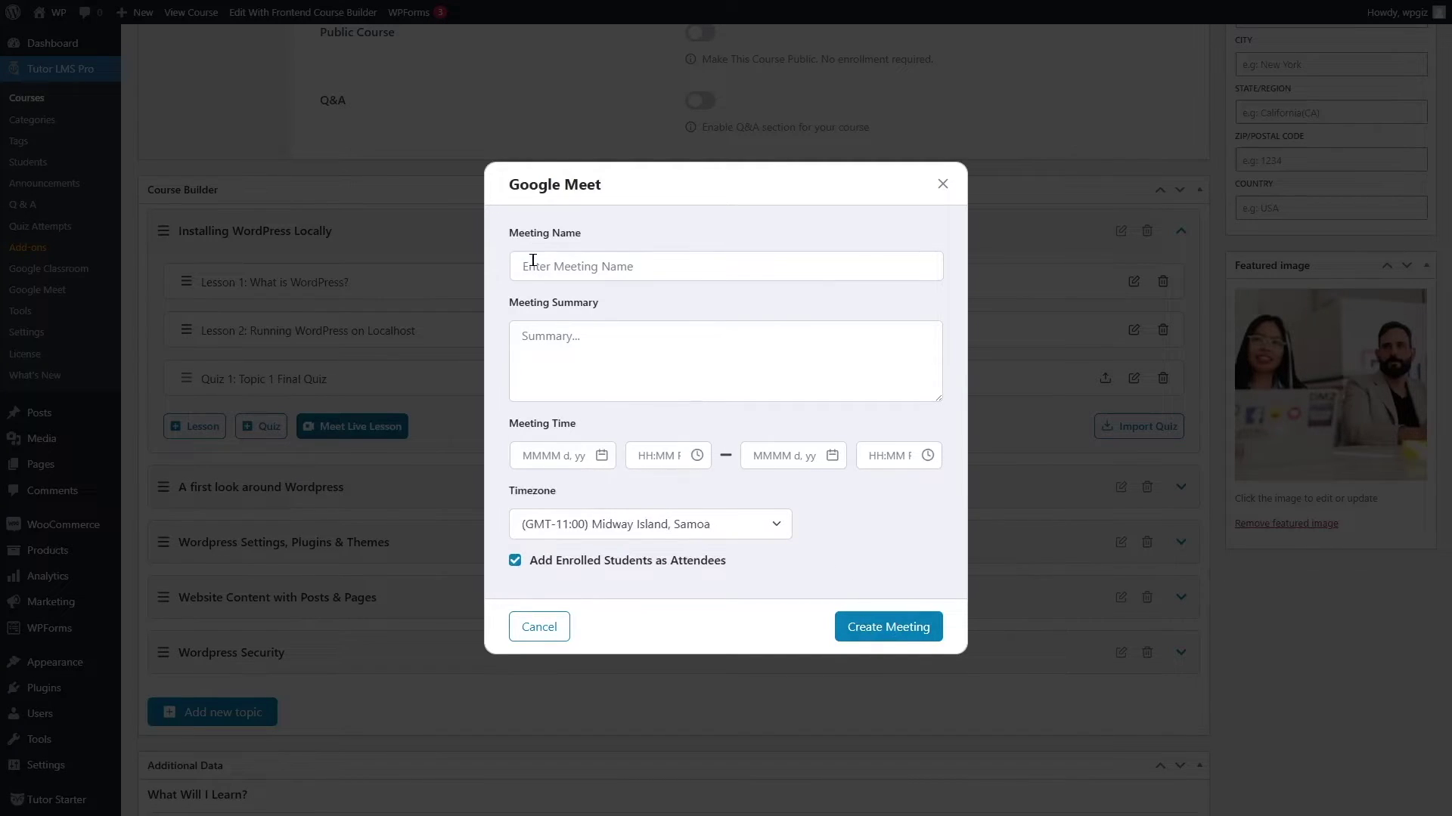
{"action": "left_click", "coordinate": [588, 272]}
{"action": "type", "text": "Online Live Class 1"}
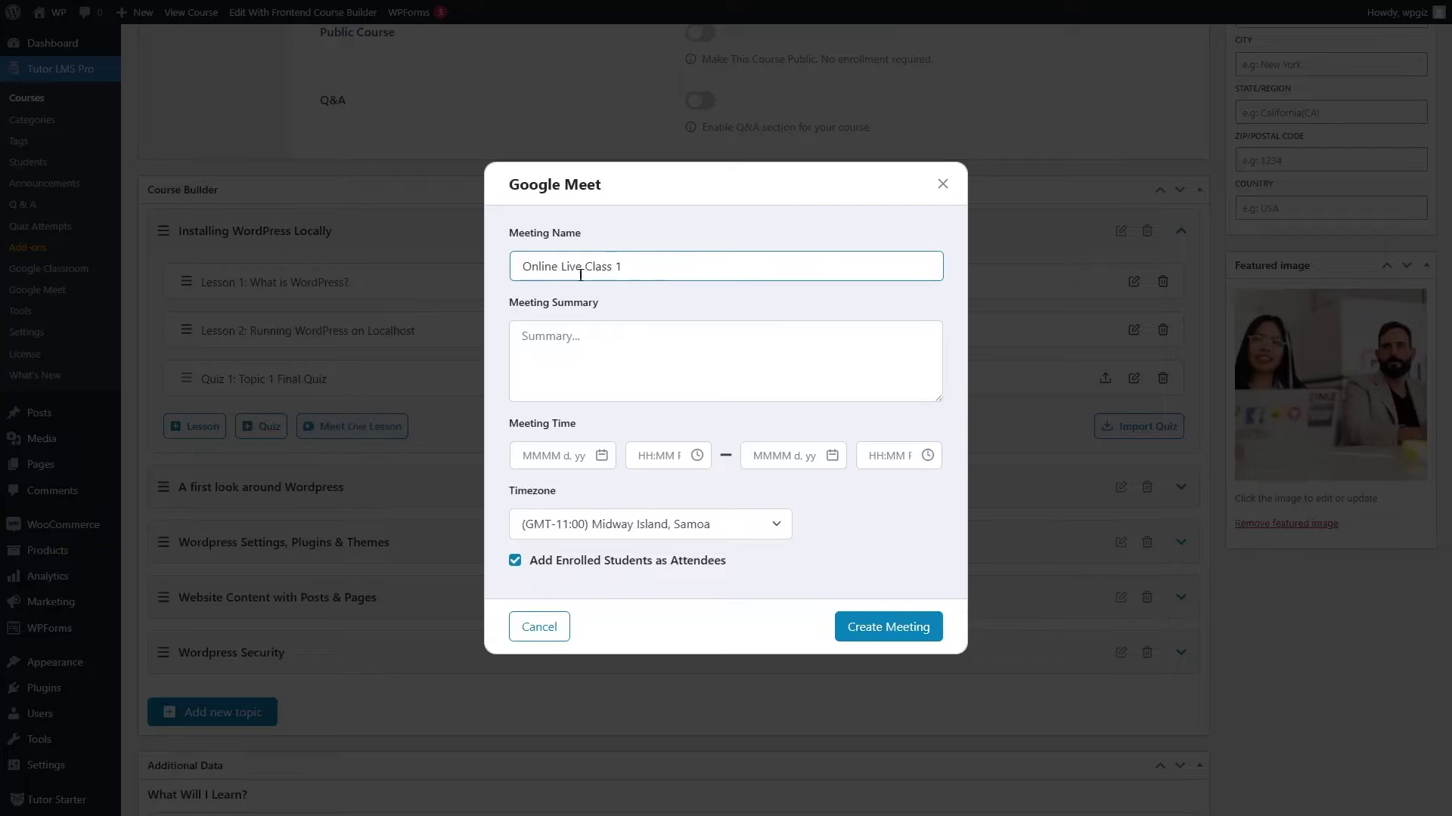
{"action": "left_click", "coordinate": [562, 341]}
{"action": "type", "text": "This is the first live online class on Google Meet!"}
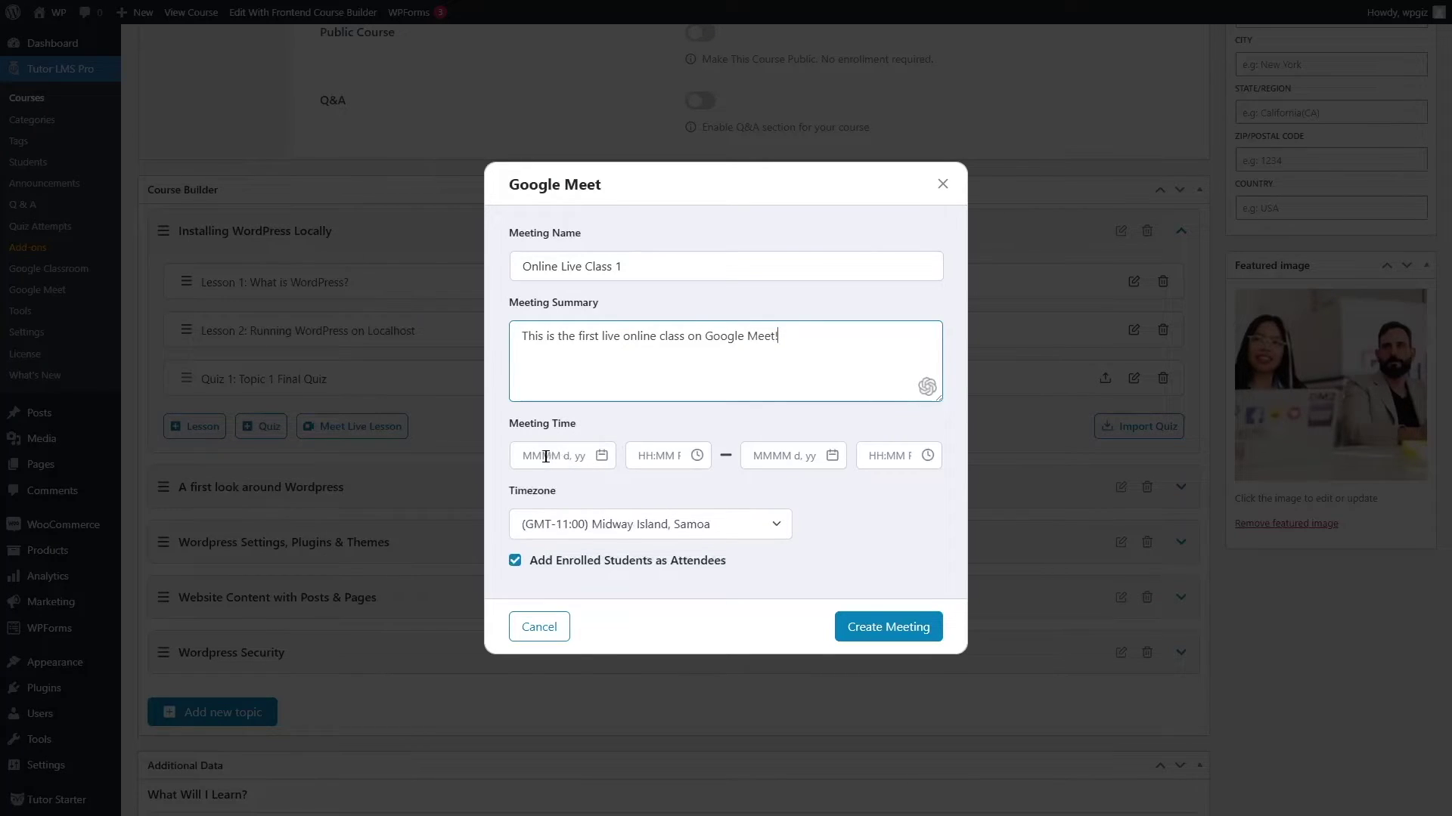
{"action": "left_click", "coordinate": [568, 458]}
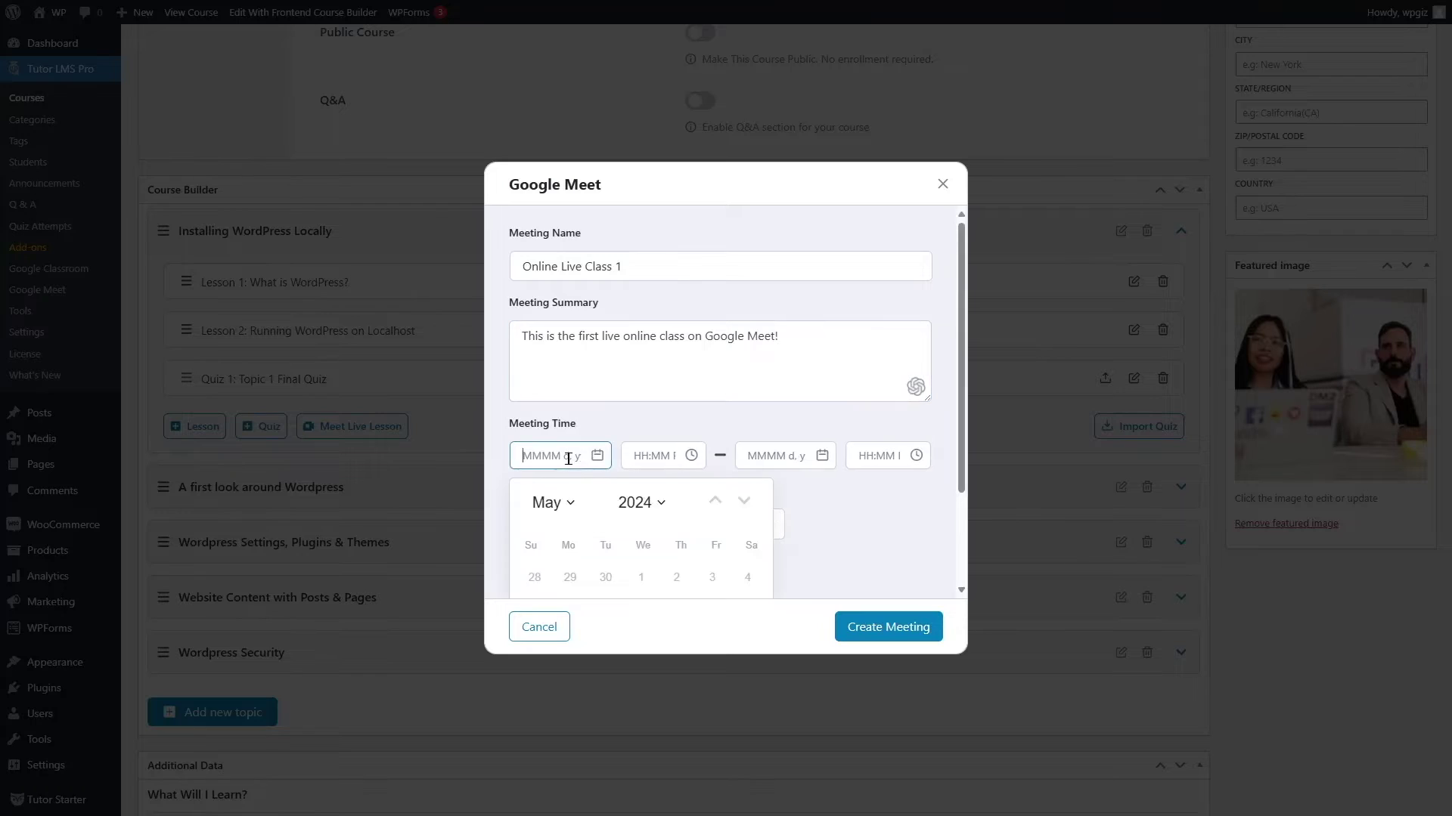
{"action": "scroll", "coordinate": [761, 420], "scroll_direction": "down", "scroll_amount": 2}
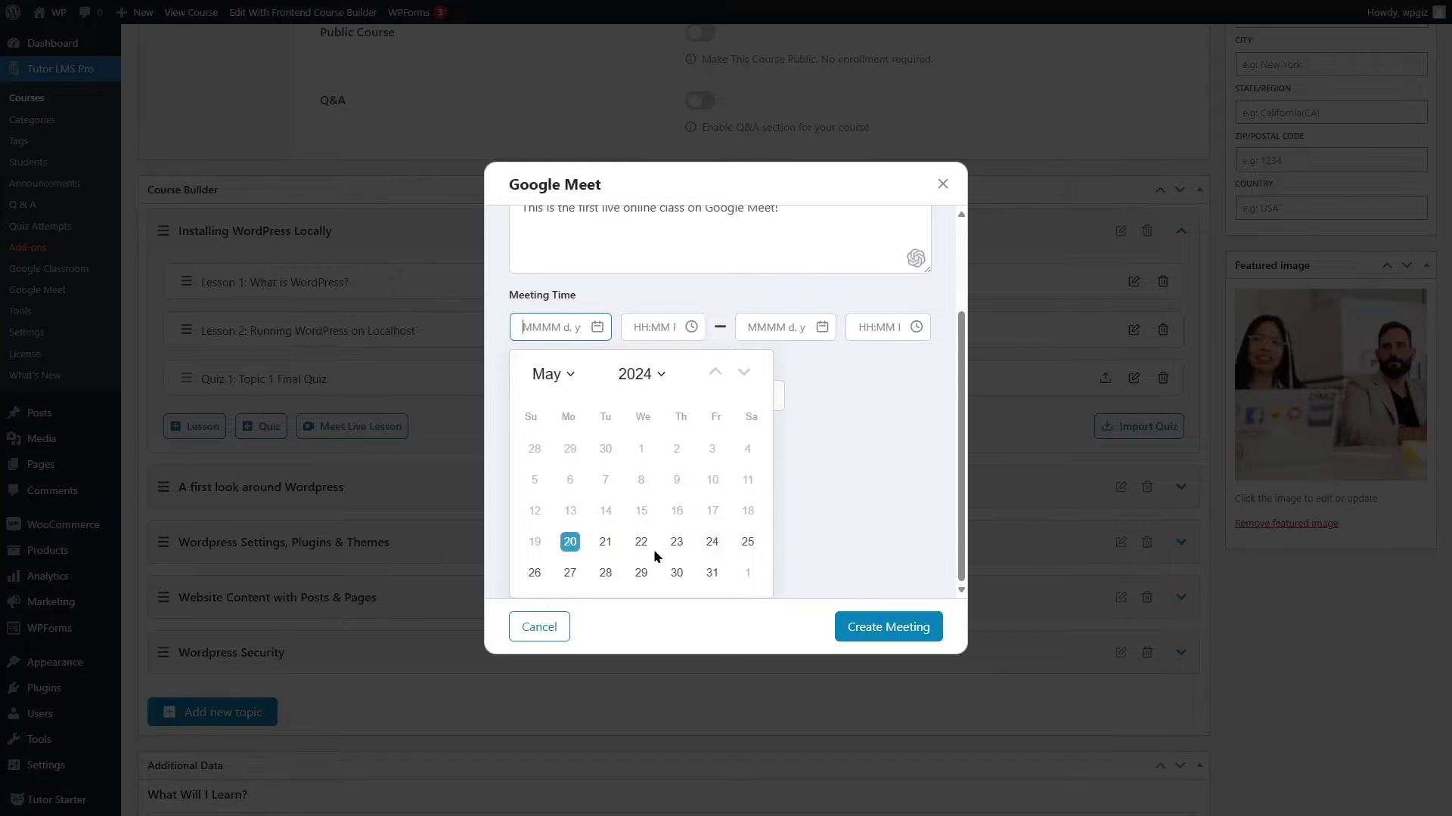
{"action": "left_click", "coordinate": [619, 539]}
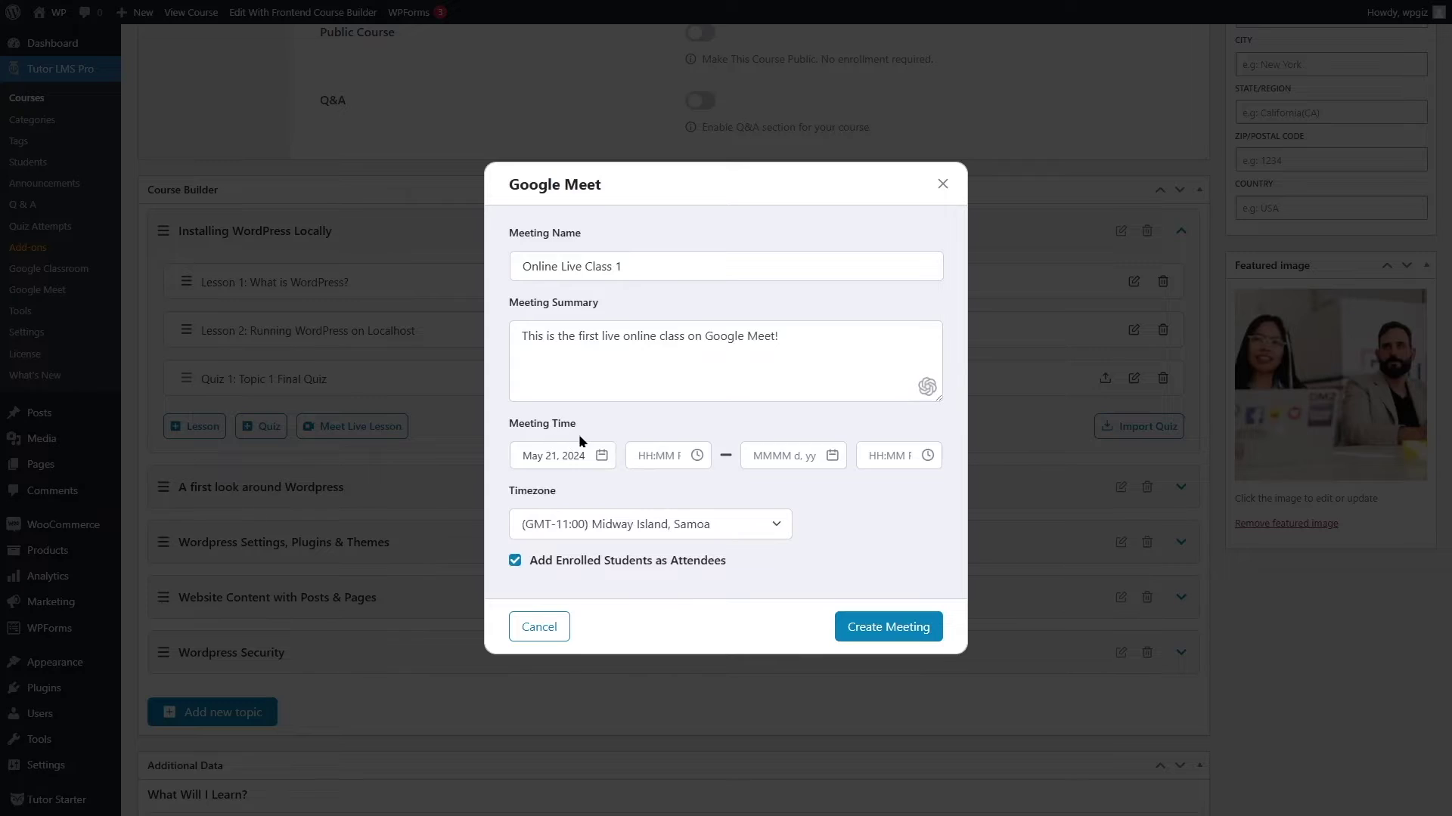
Set the meeting to run on May 21 from 12:00 PM to 01:00 PM.
{"action": "left_click", "coordinate": [648, 456]}
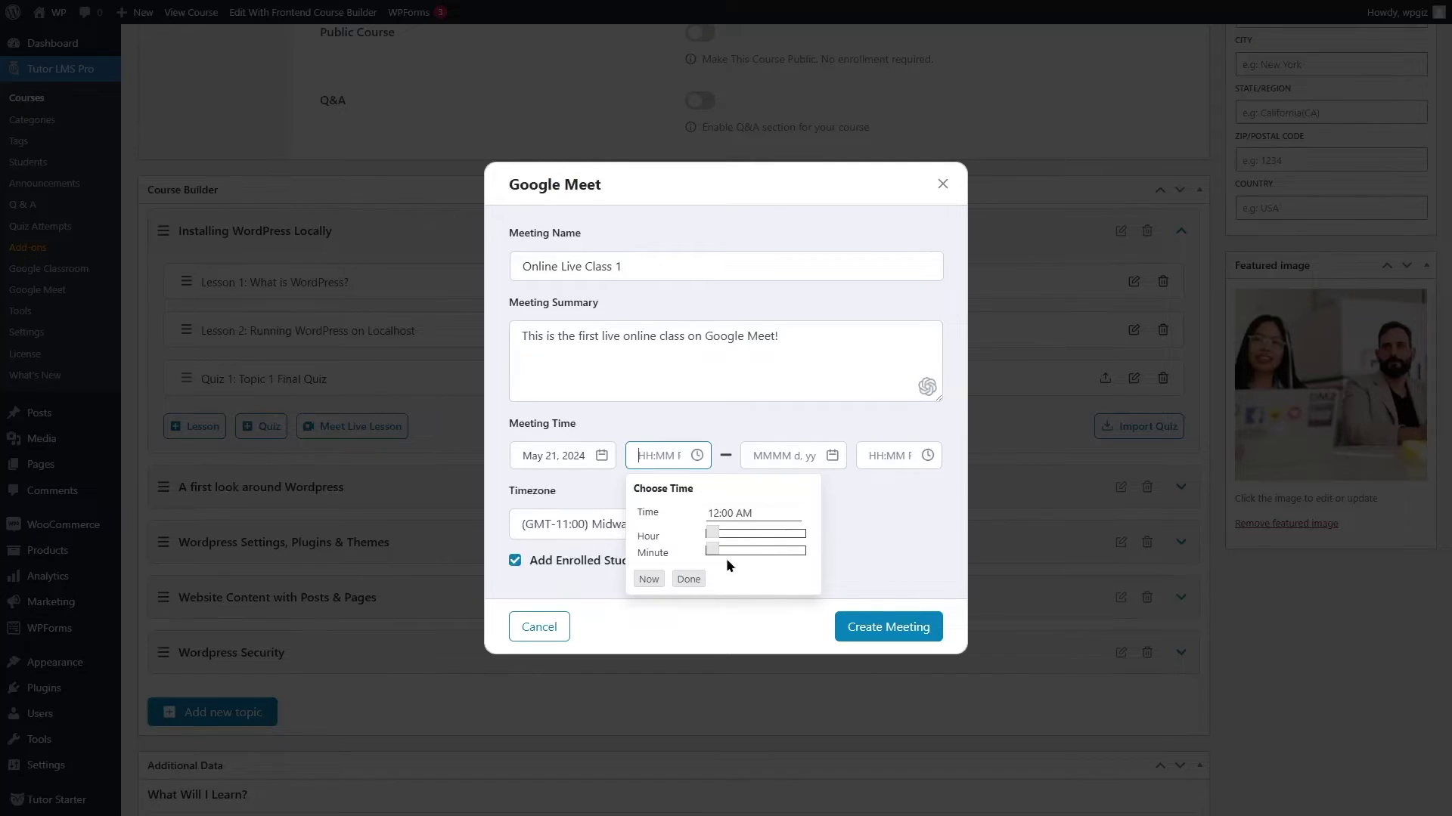
{"action": "mouse_move", "coordinate": [712, 533]}
{"action": "left_mouse_down"}
{"action": "mouse_move", "coordinate": [782, 536]}
{"action": "mouse_move", "coordinate": [720, 555]}
{"action": "mouse_move", "coordinate": [743, 558]}
{"action": "mouse_move", "coordinate": [708, 555]}
{"action": "left_mouse_up"}
{"action": "left_click", "coordinate": [688, 580]}
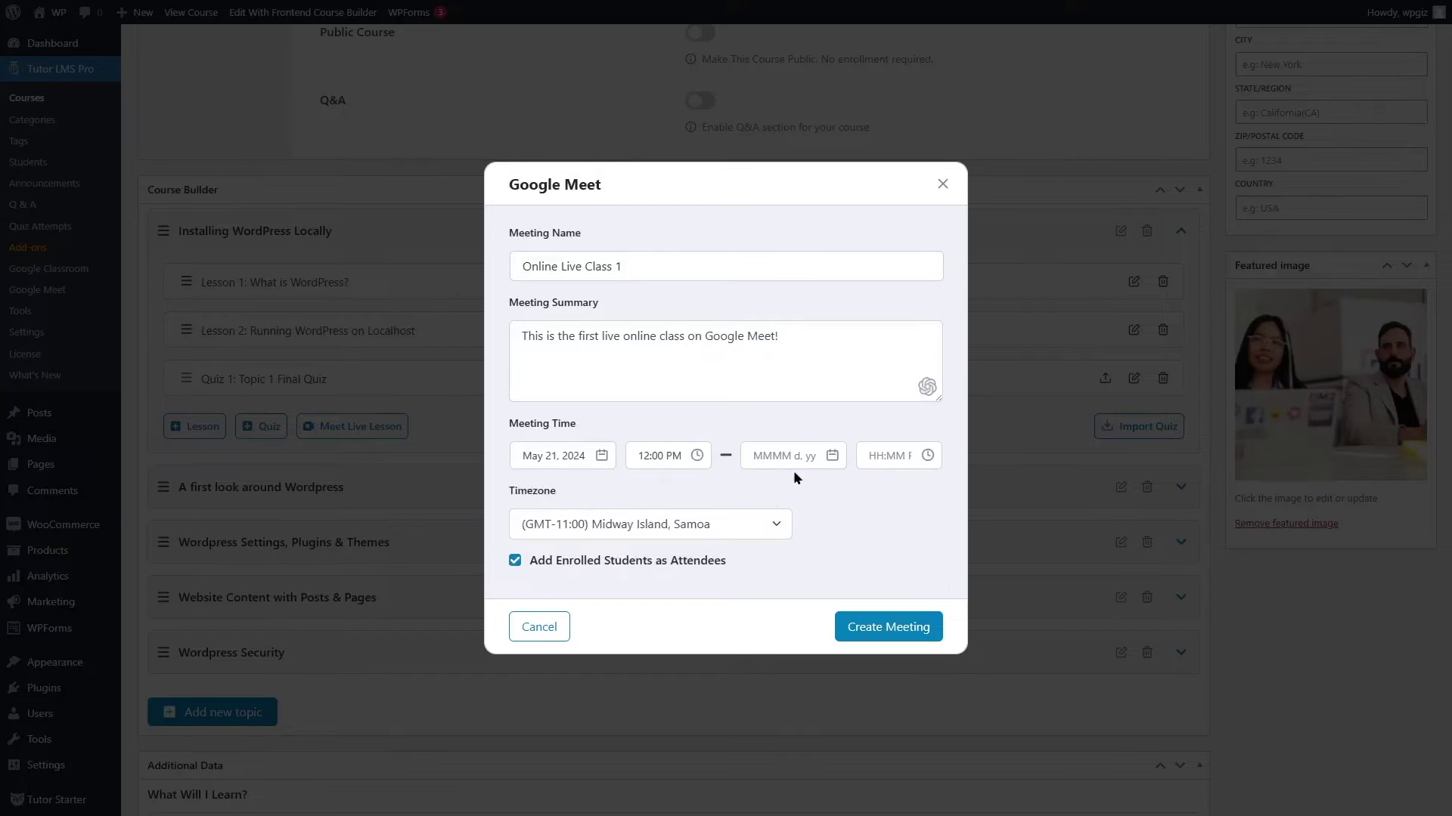
{"action": "left_click", "coordinate": [779, 455]}
{"action": "scroll", "coordinate": [824, 522], "scroll_direction": "down", "scroll_amount": 3}
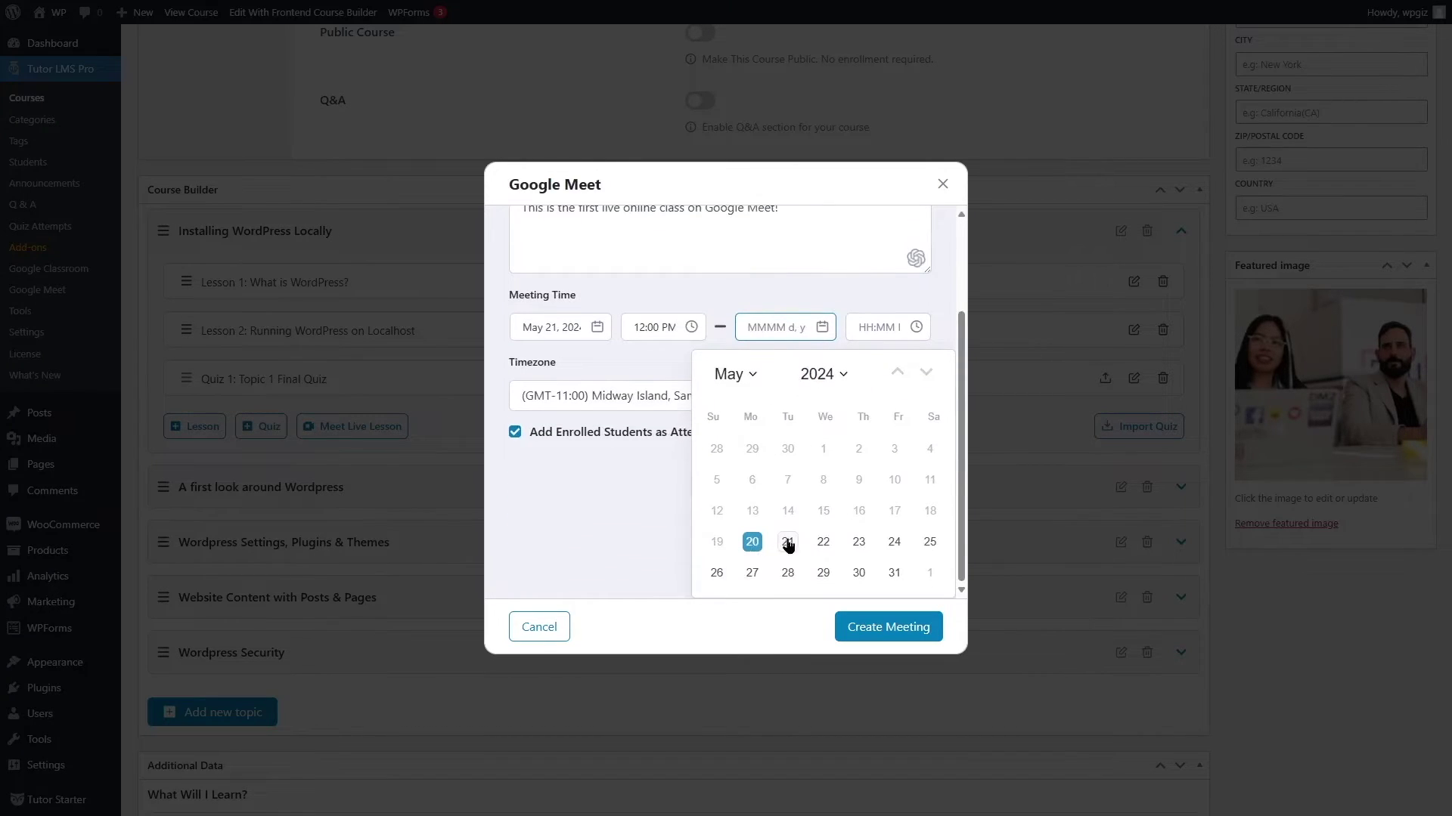
{"action": "left_click", "coordinate": [788, 543]}
{"action": "left_click", "coordinate": [887, 454]}
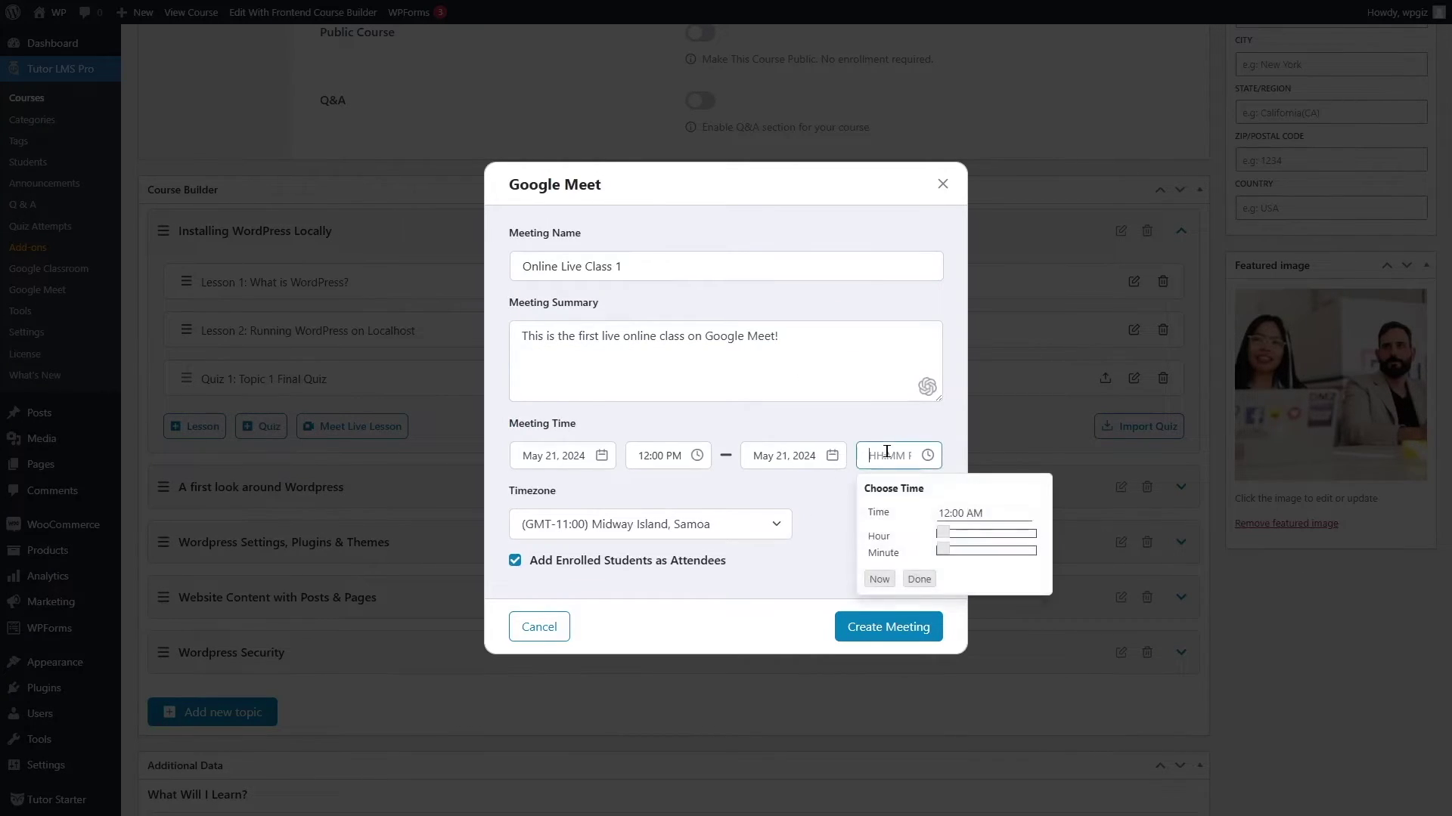
{"action": "left_click_drag", "start_coordinate": [939, 535], "coordinate": [993, 535]}
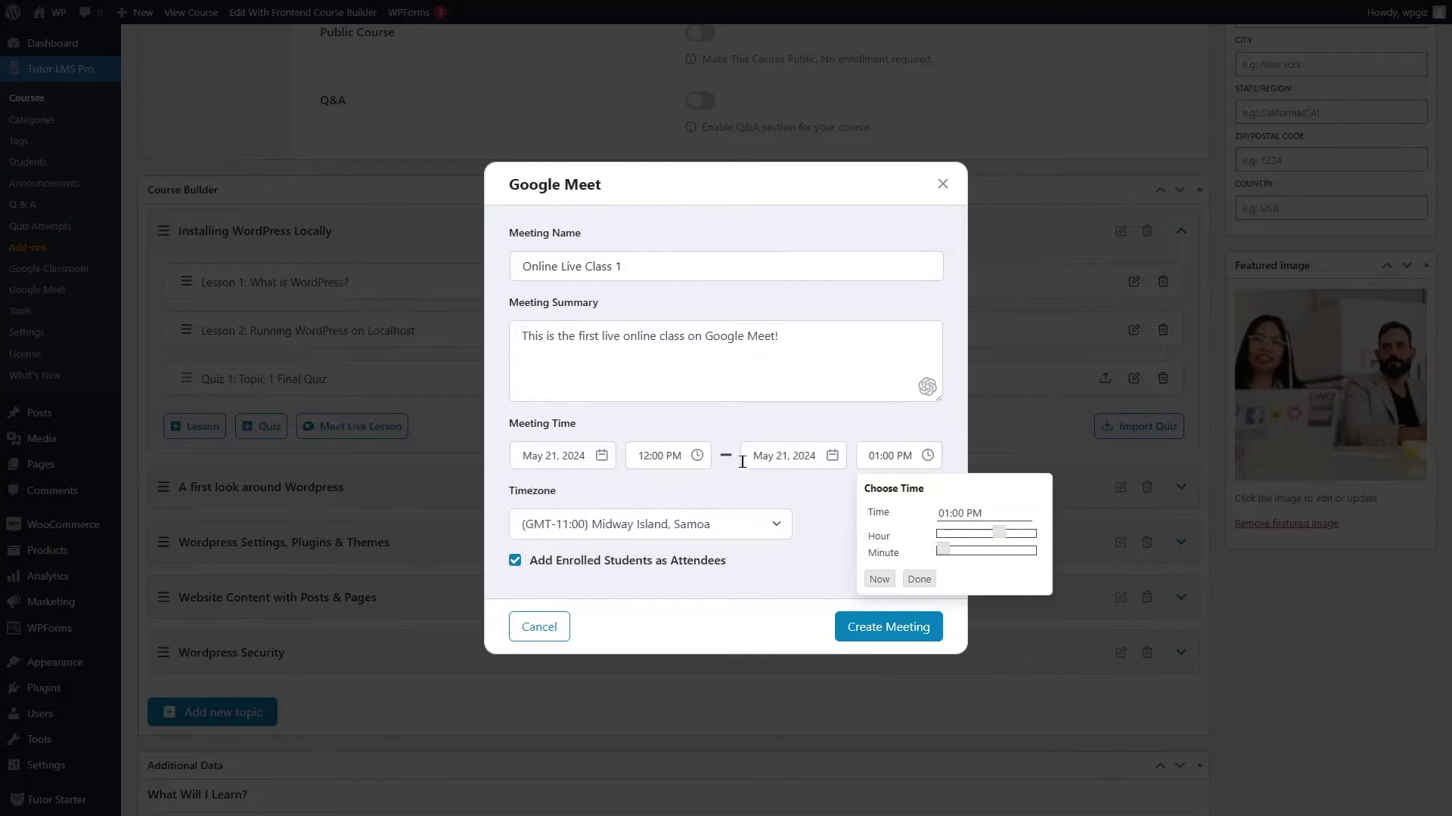
{"action": "left_click", "coordinate": [919, 579]}
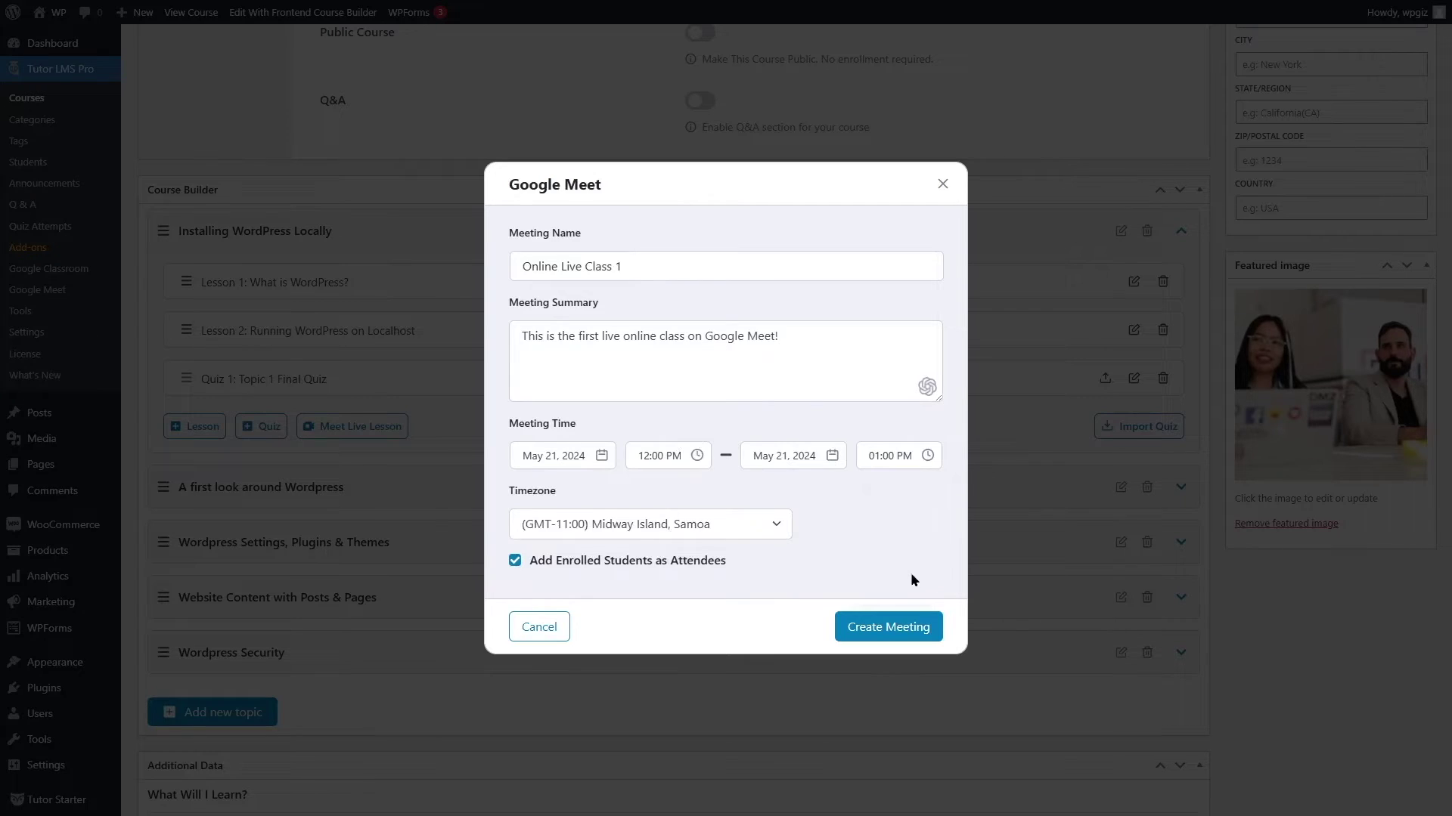
Choose a different timezone and create the Online Live Class 1 meeting.
{"action": "left_click", "coordinate": [703, 527]}
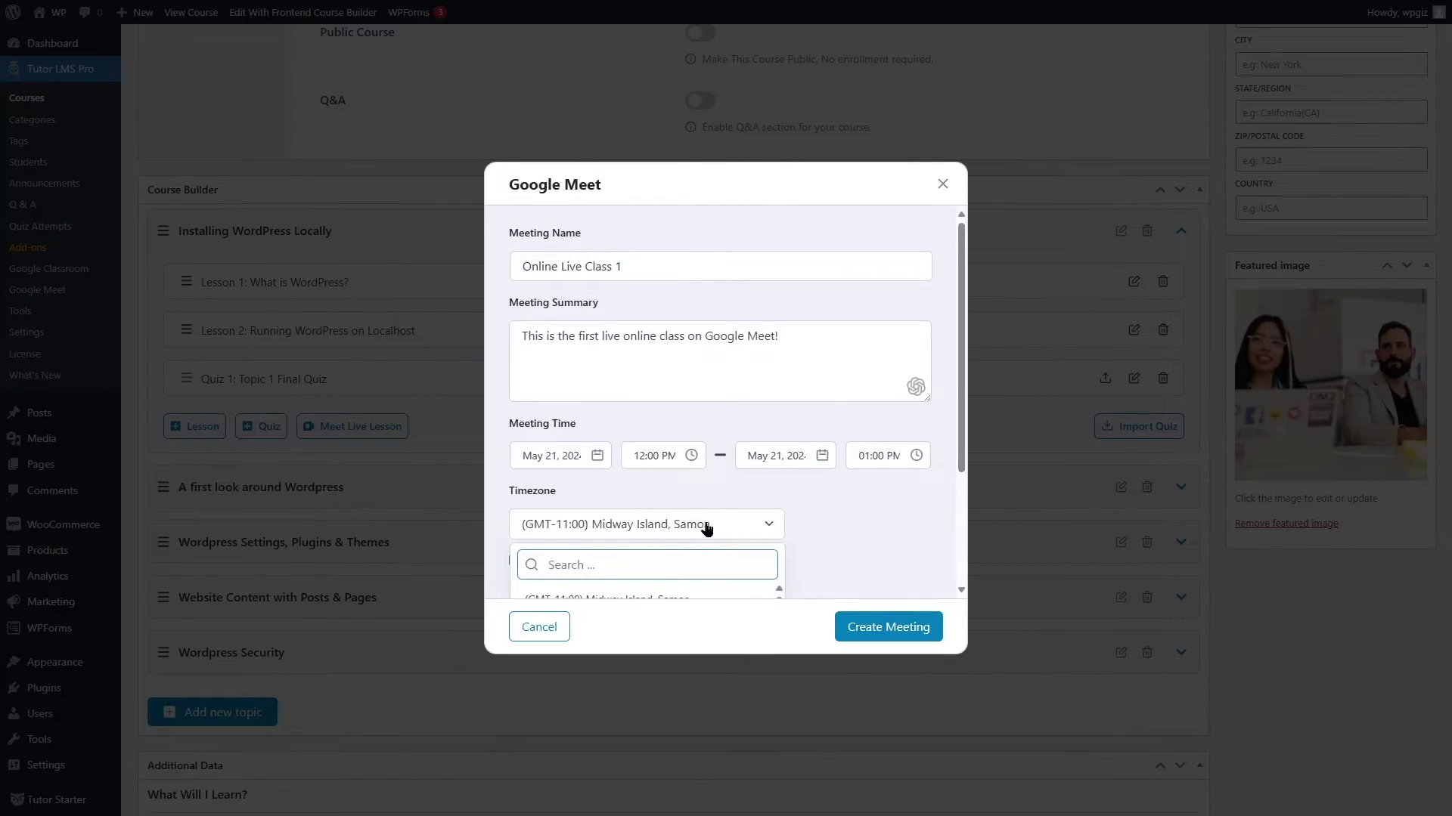
{"action": "scroll", "coordinate": [691, 521], "scroll_direction": "down", "scroll_amount": 2}
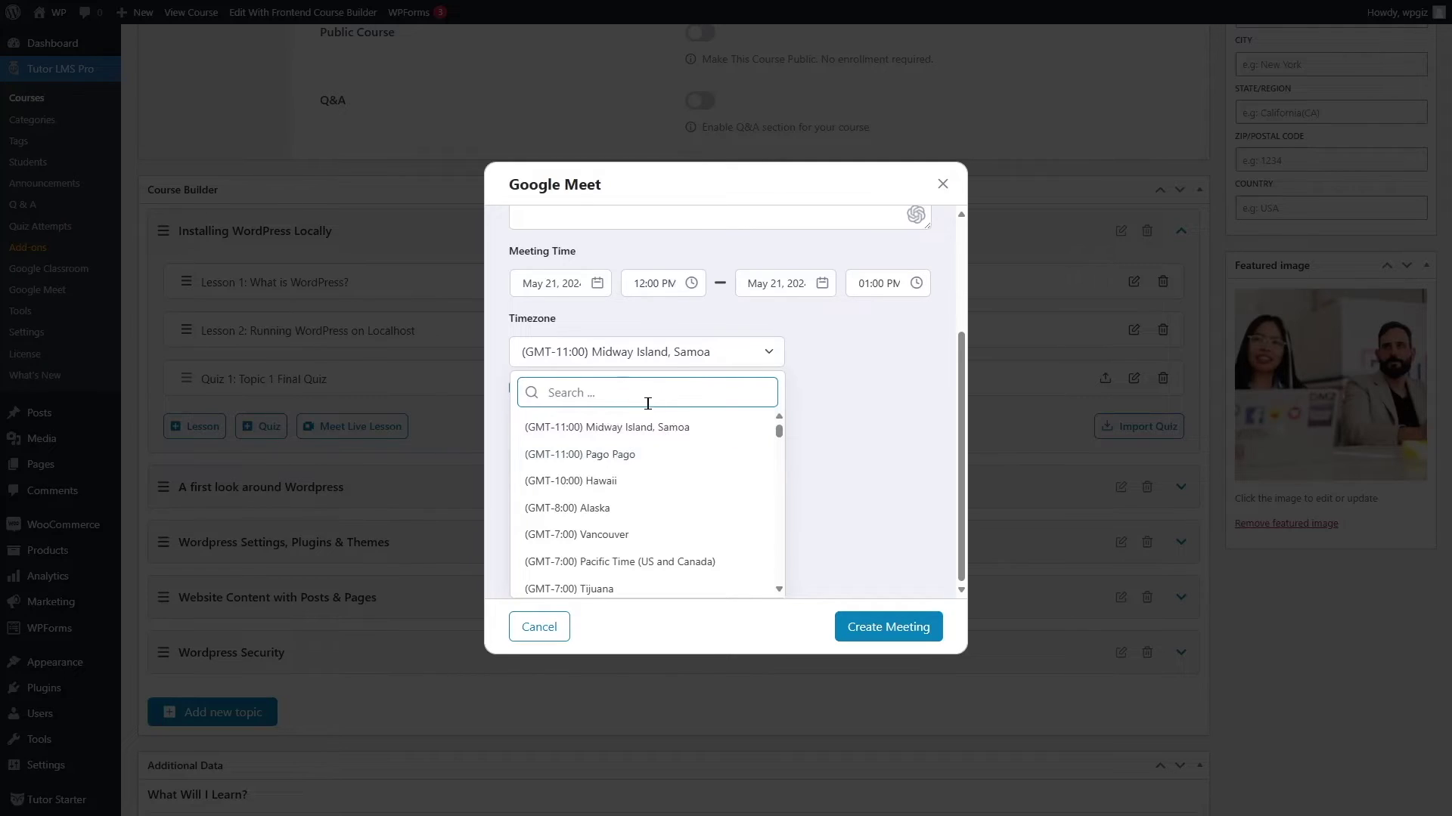
{"action": "left_click", "coordinate": [582, 564]}
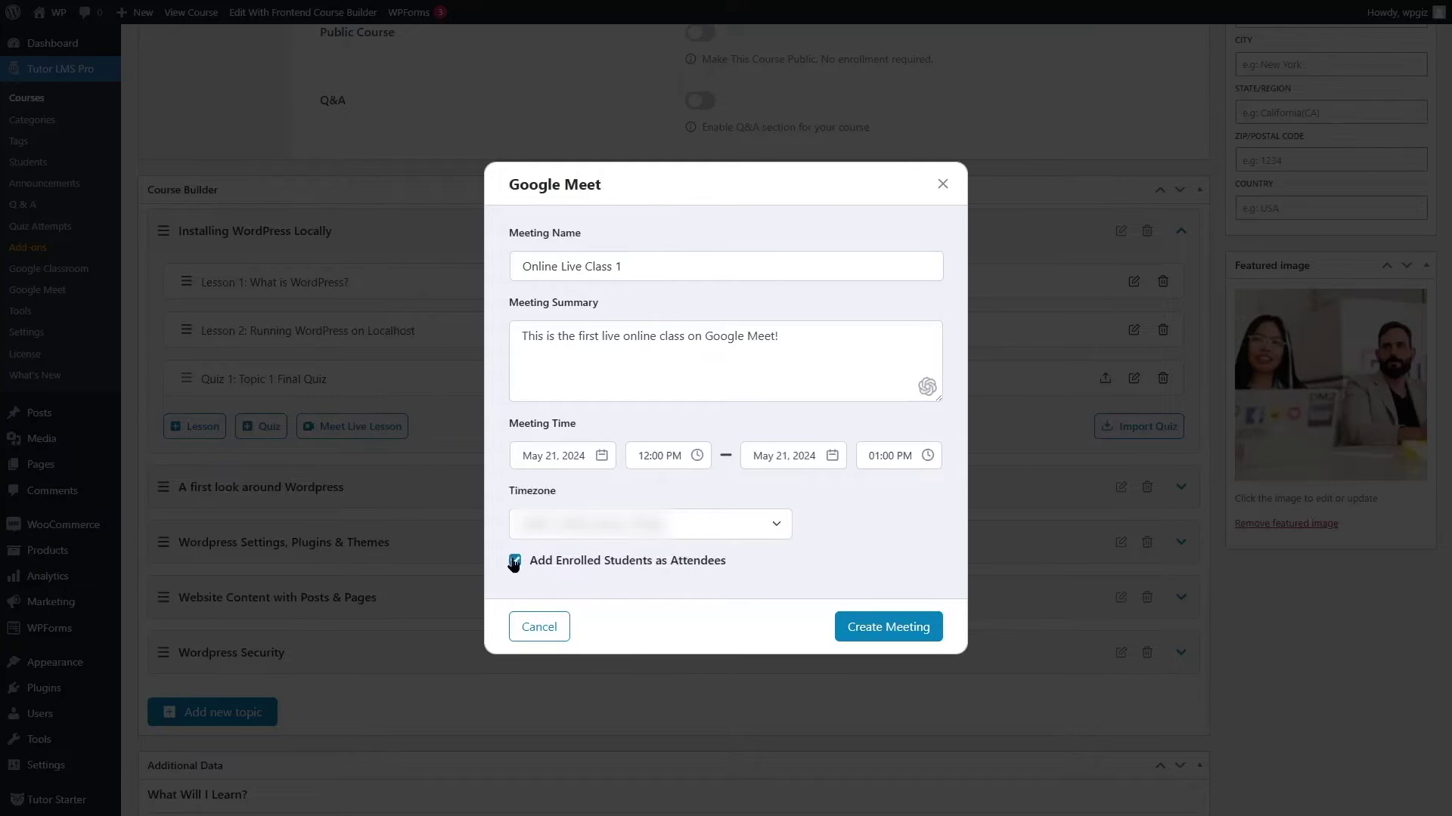
{"action": "left_click", "coordinate": [886, 629]}
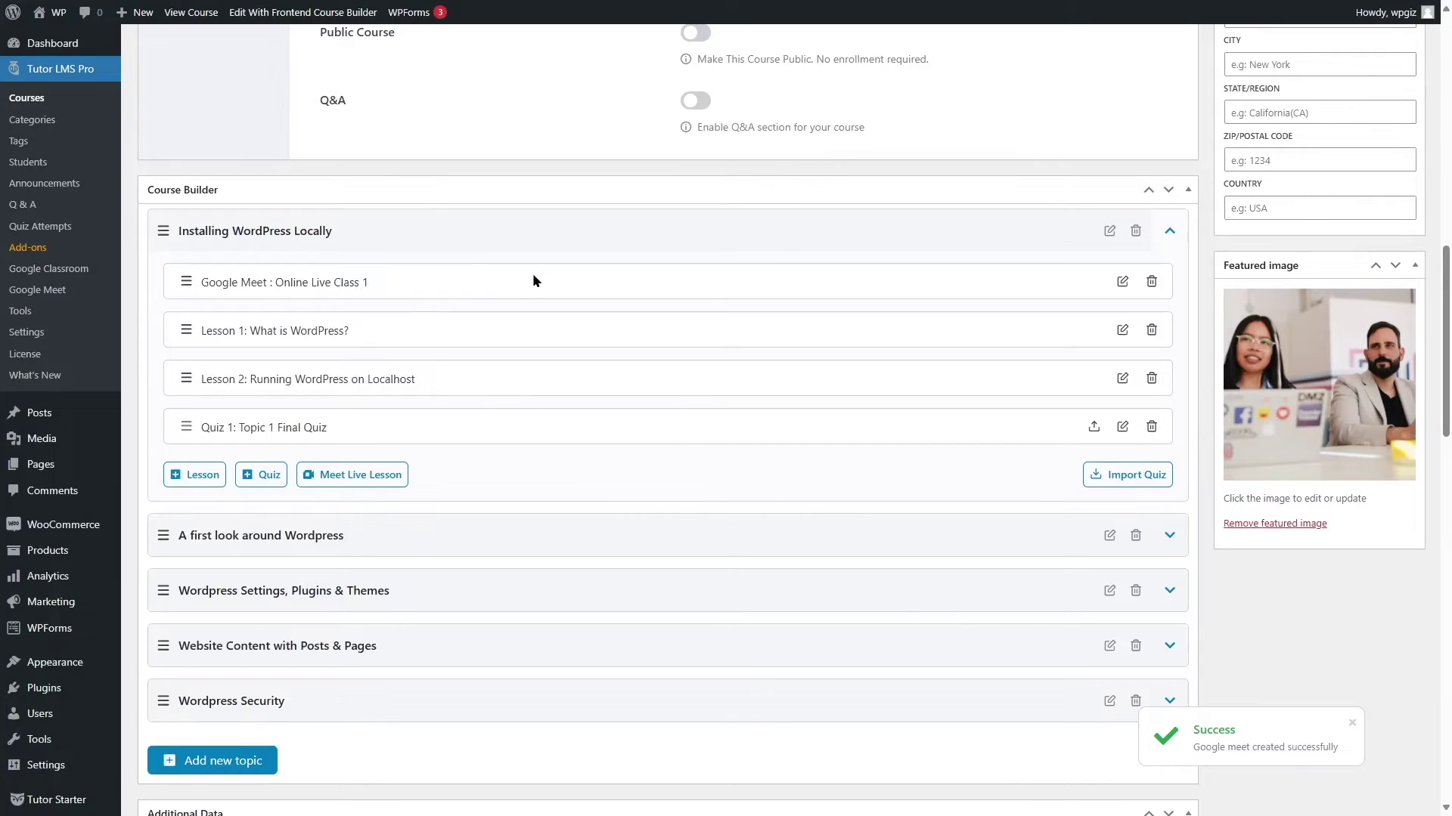
Move the Google Meet: Online Live Class 1 lesson below the quiz and collapse the topic.
{"action": "left_click_drag", "start_coordinate": [186, 281], "coordinate": [181, 424]}
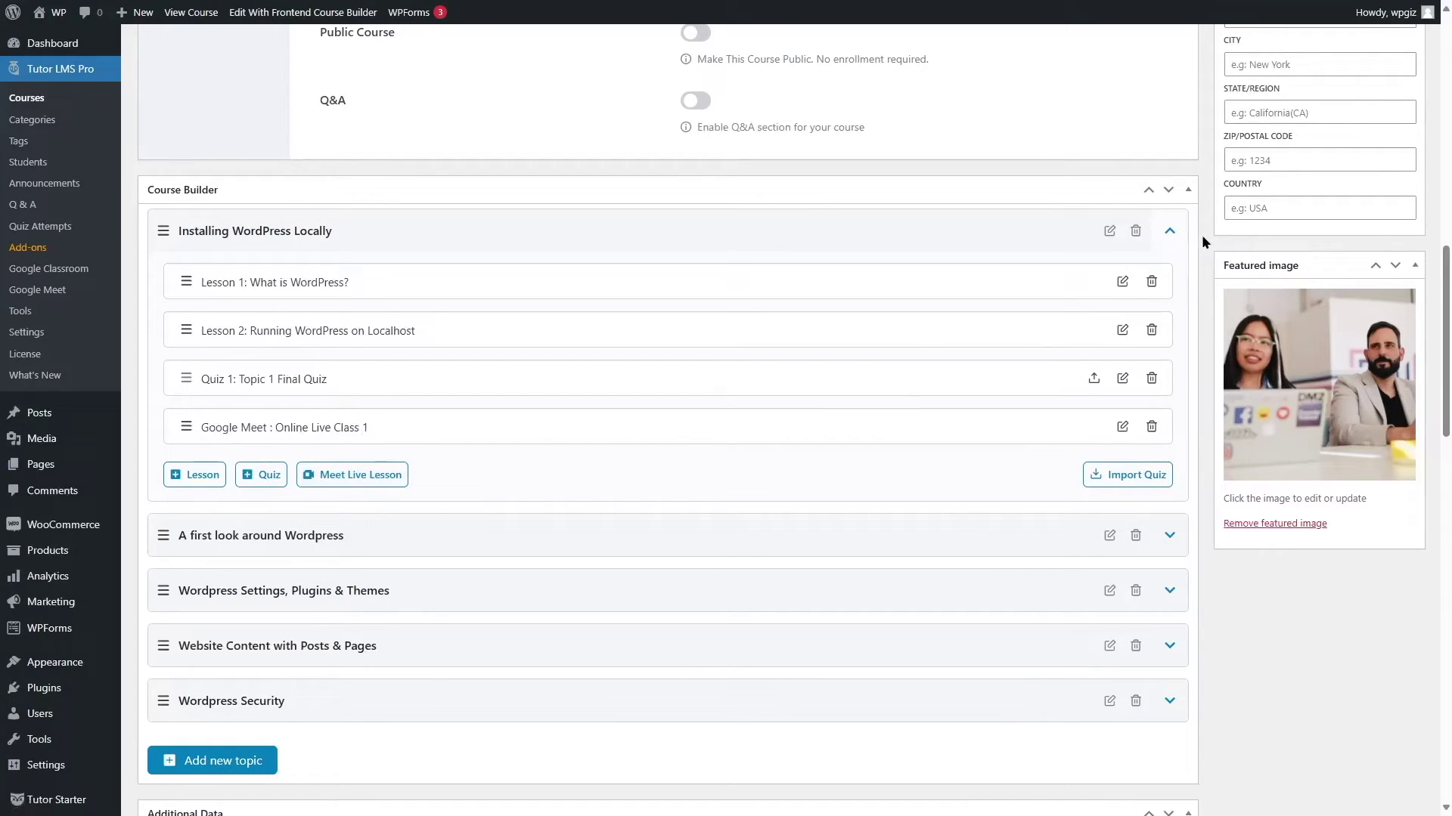
{"action": "left_click", "coordinate": [1171, 234]}
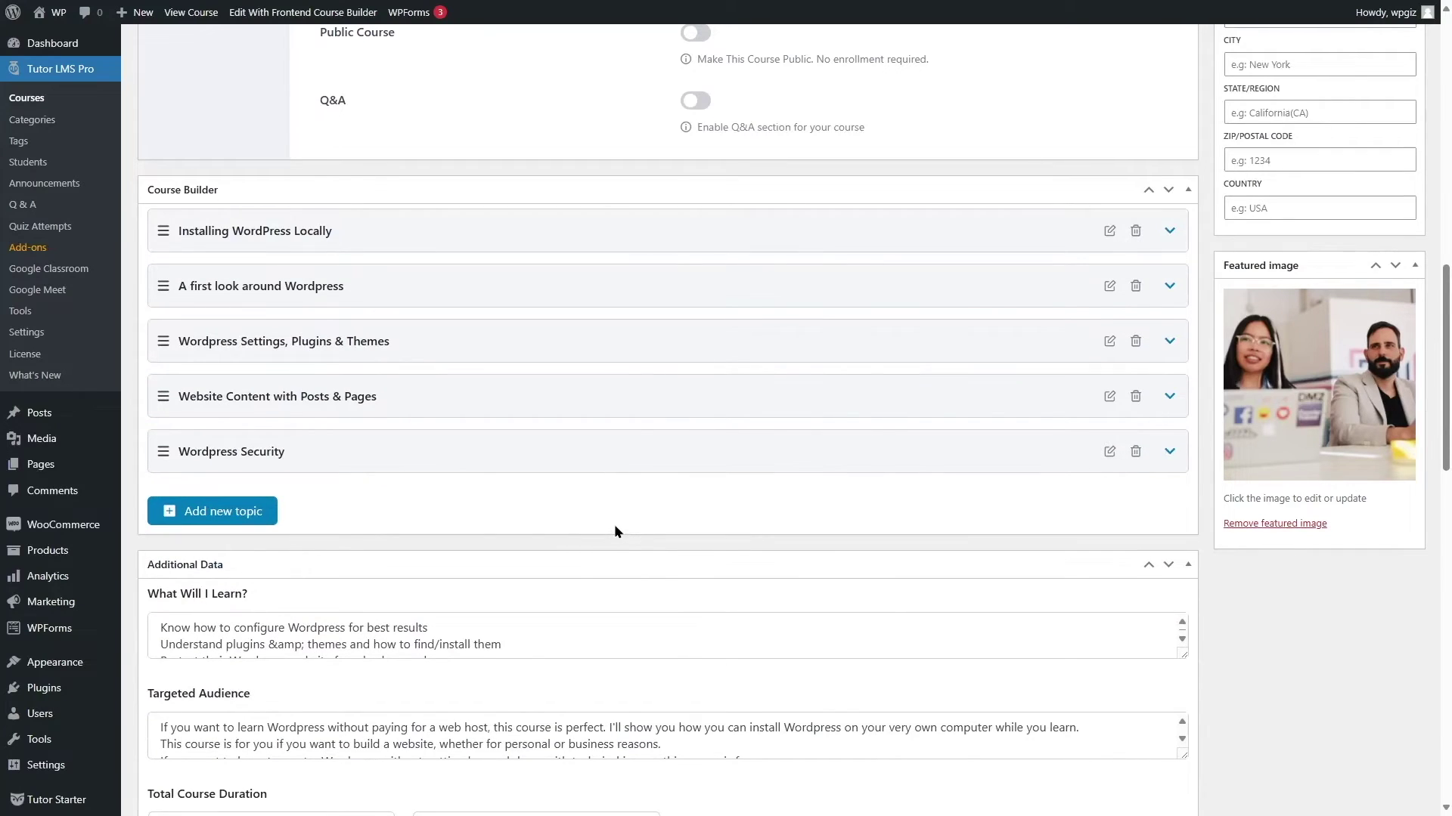
{"action": "scroll", "coordinate": [613, 526], "scroll_direction": "down", "scroll_amount": 10}
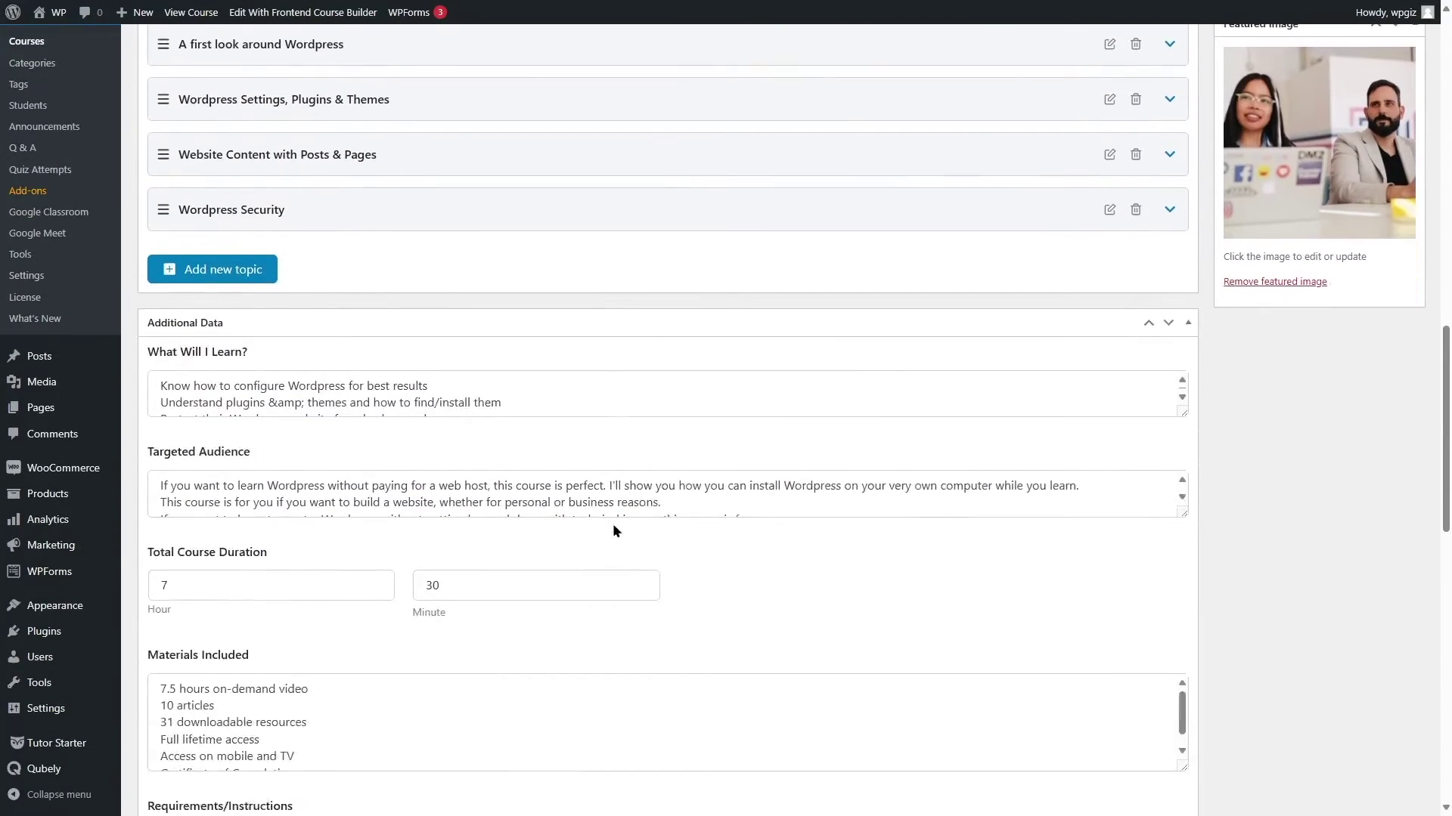
{"action": "scroll", "coordinate": [457, 561], "scroll_direction": "down", "scroll_amount": 1}
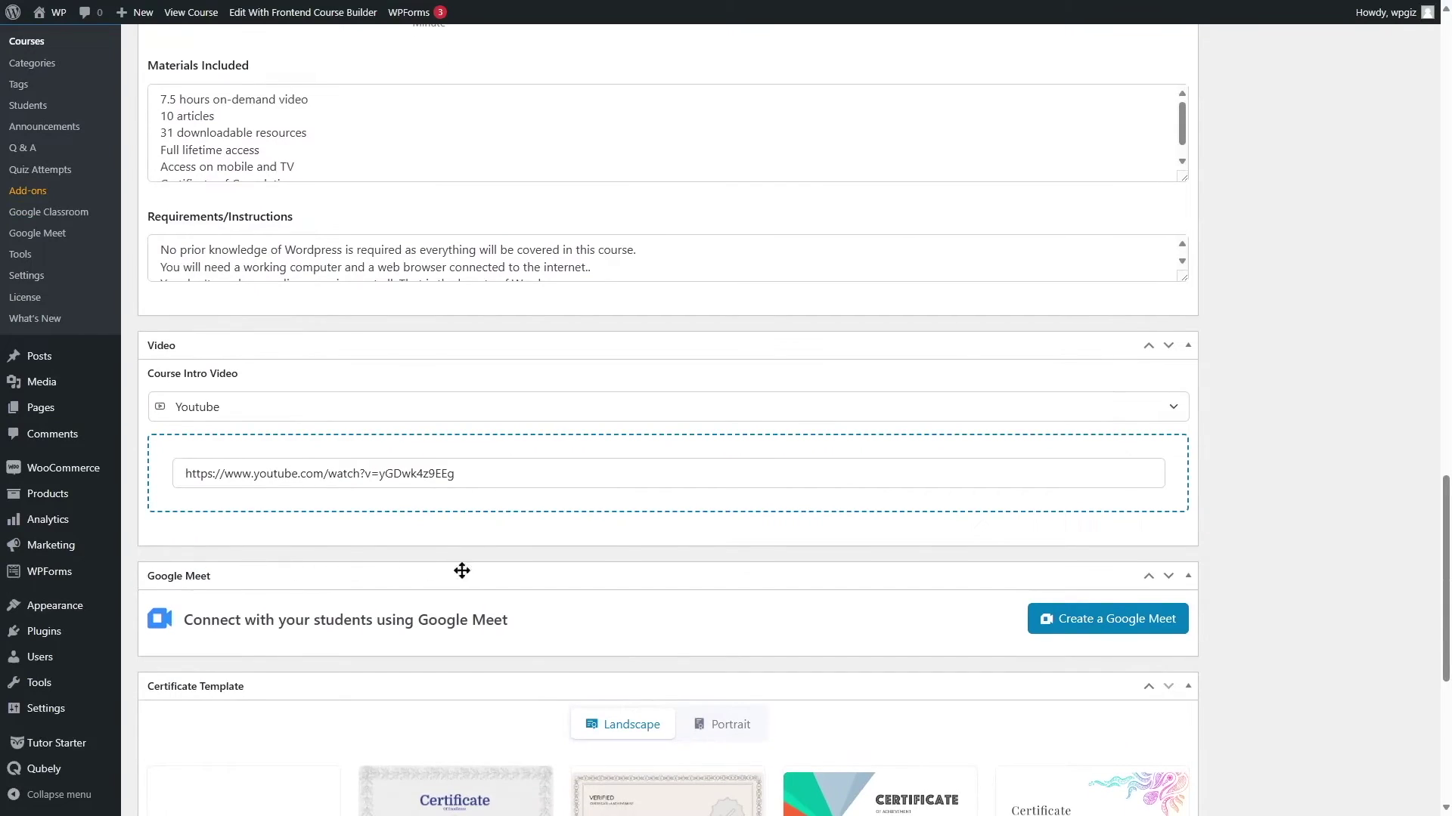
{"action": "scroll", "coordinate": [651, 620], "scroll_direction": "down", "scroll_amount": 1}
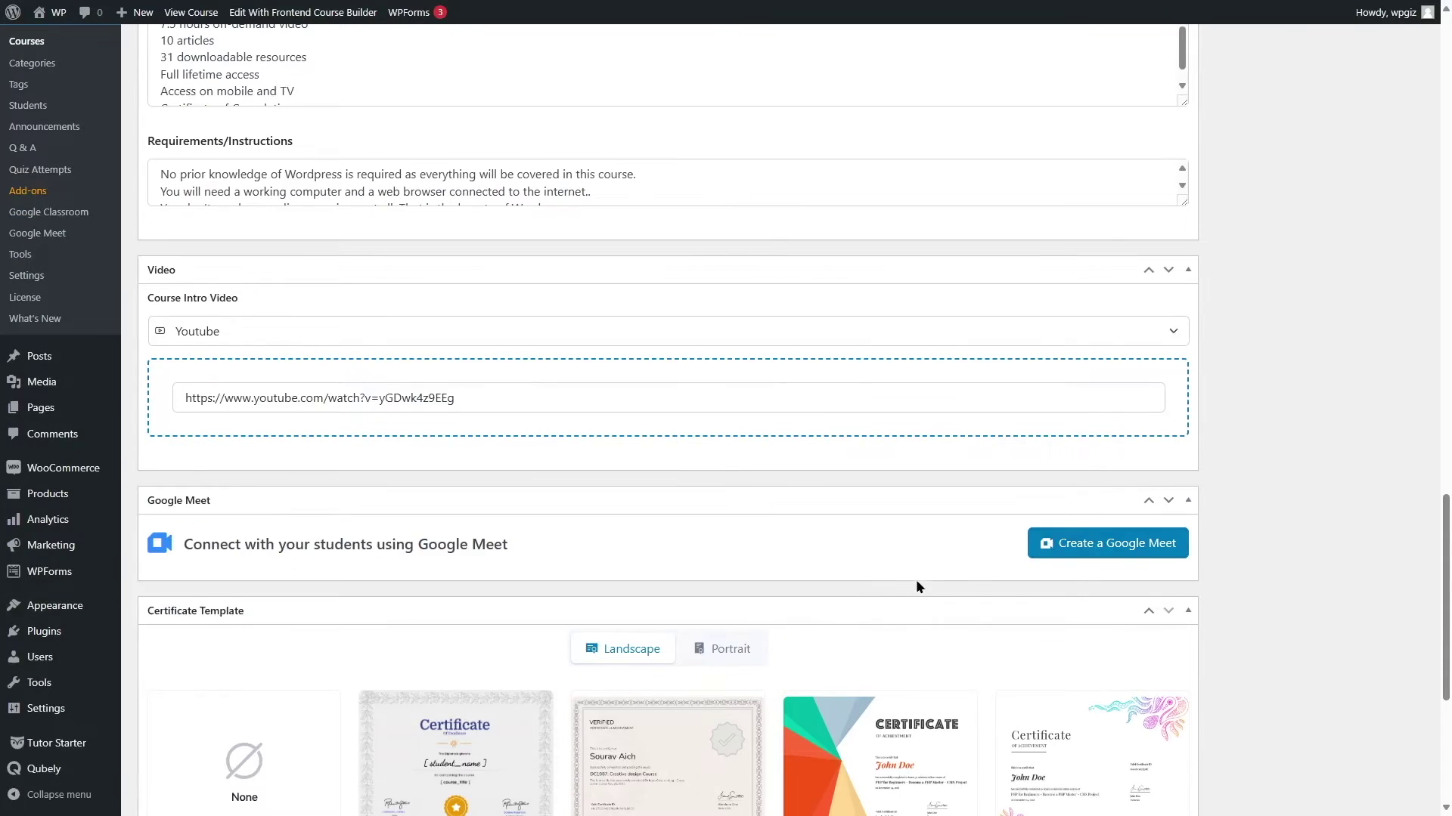
{"action": "scroll", "coordinate": [917, 587], "scroll_direction": "down", "scroll_amount": 1}
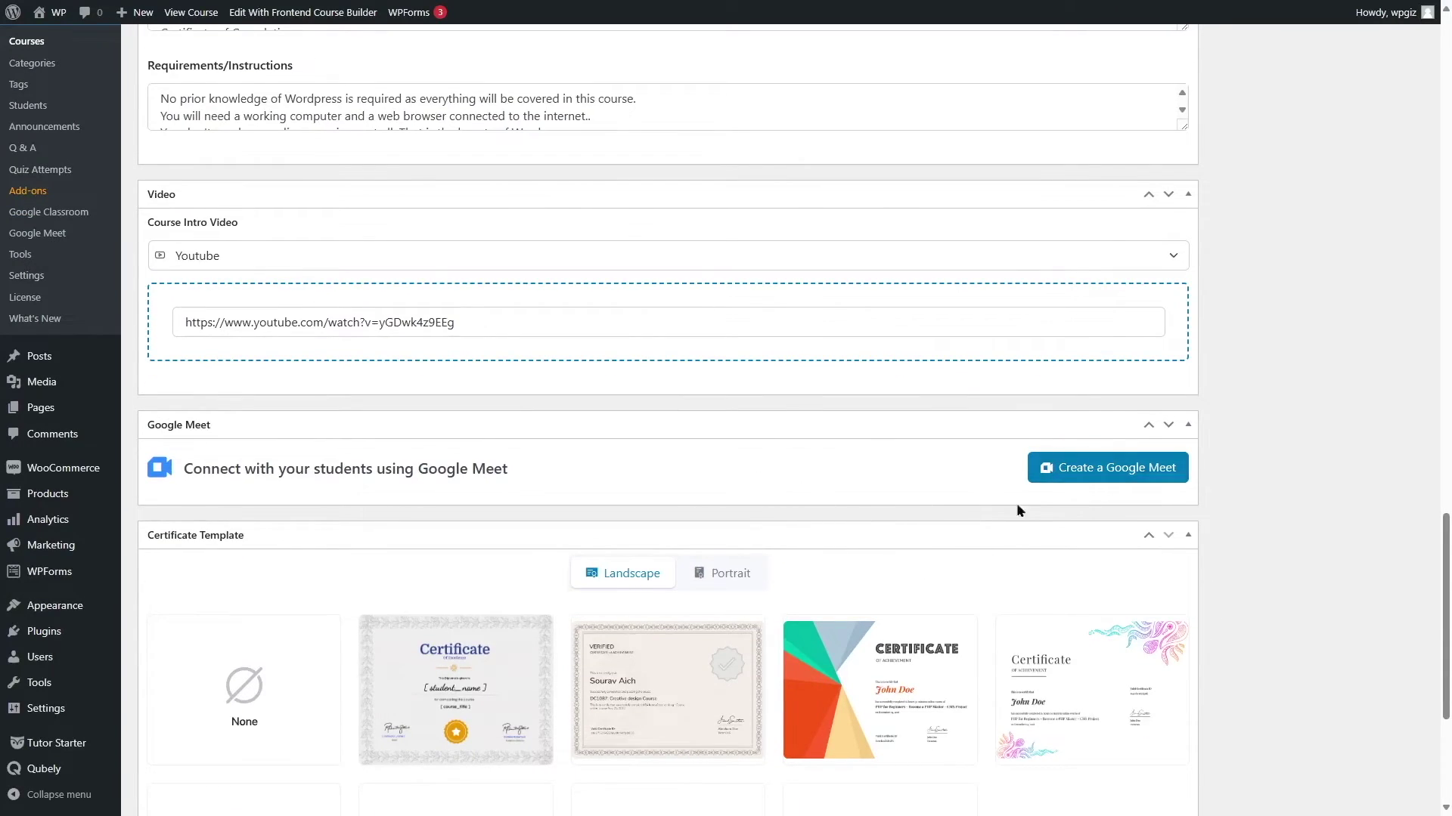
Start a course-wide Google Meet meeting, paste its name and summary, and pick start date May 22.
{"action": "left_click", "coordinate": [1086, 476]}
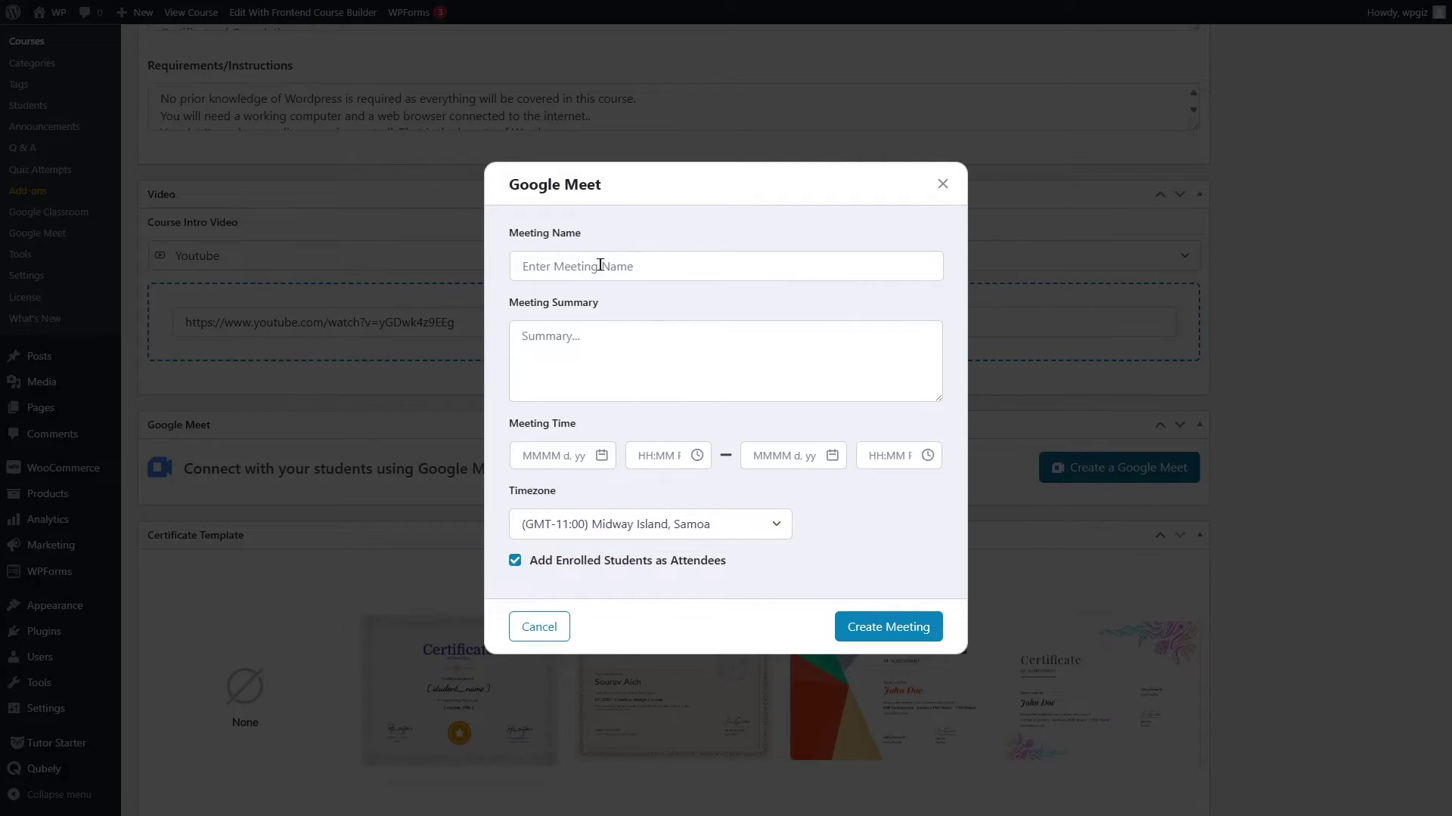
{"action": "type", "text": "Online Live Class 2"}
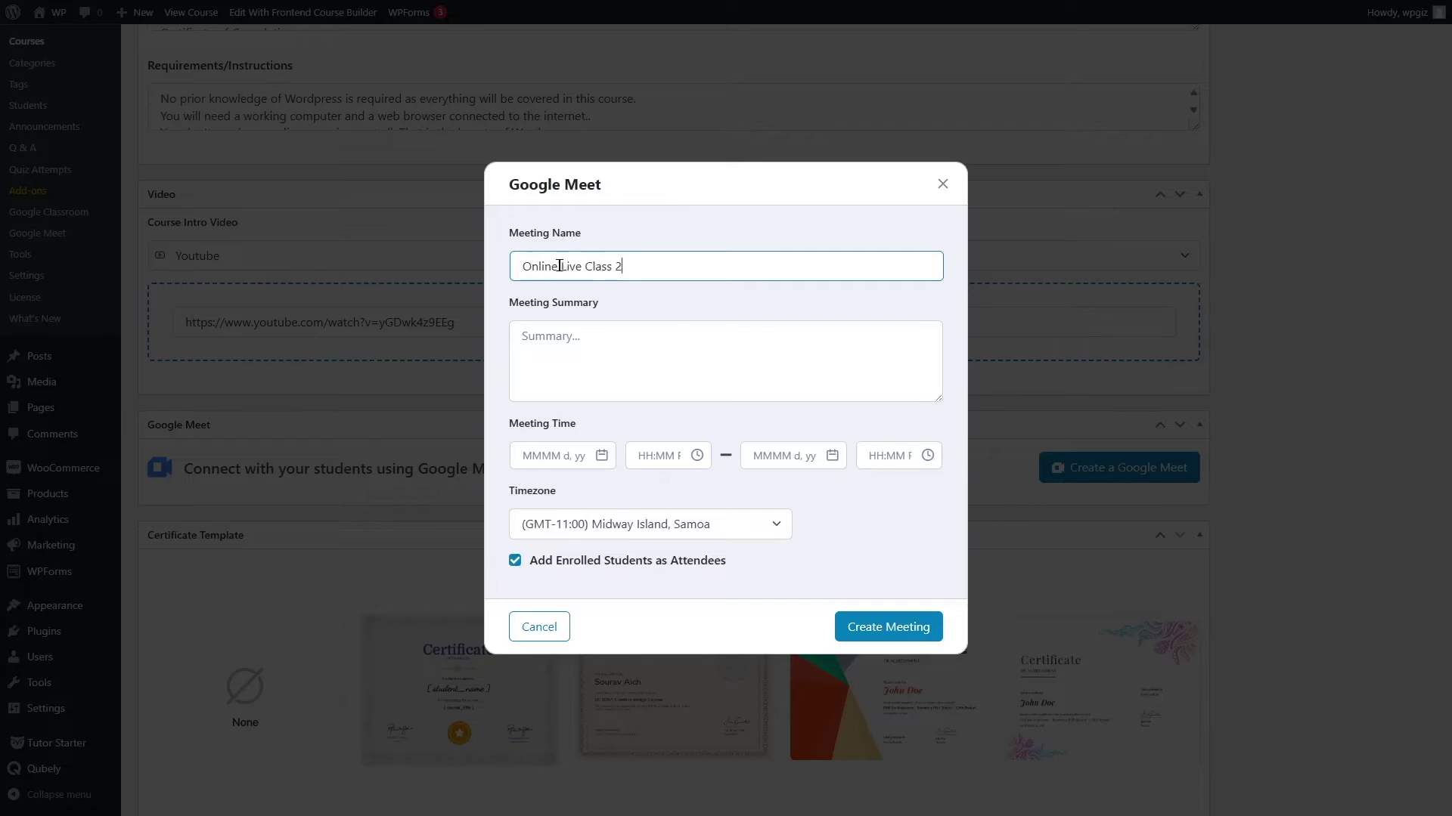
{"action": "left_click", "coordinate": [517, 356]}
{"action": "left_click", "coordinate": [565, 345]}
{"action": "type", "text": "This is the 2nd online live class in Google Meet!"}
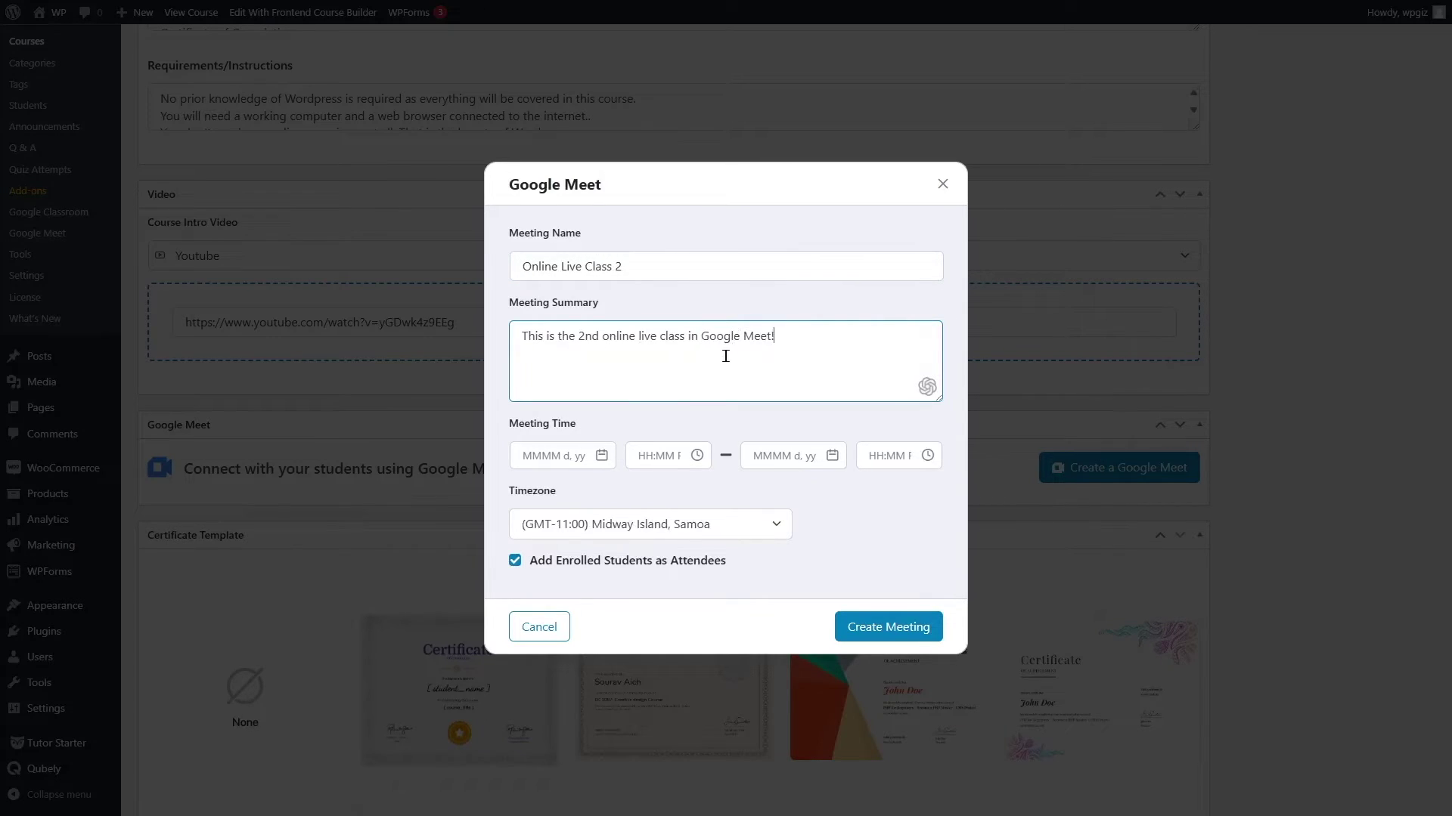
{"action": "left_click", "coordinate": [533, 455]}
{"action": "scroll", "coordinate": [747, 480], "scroll_direction": "down", "scroll_amount": 3}
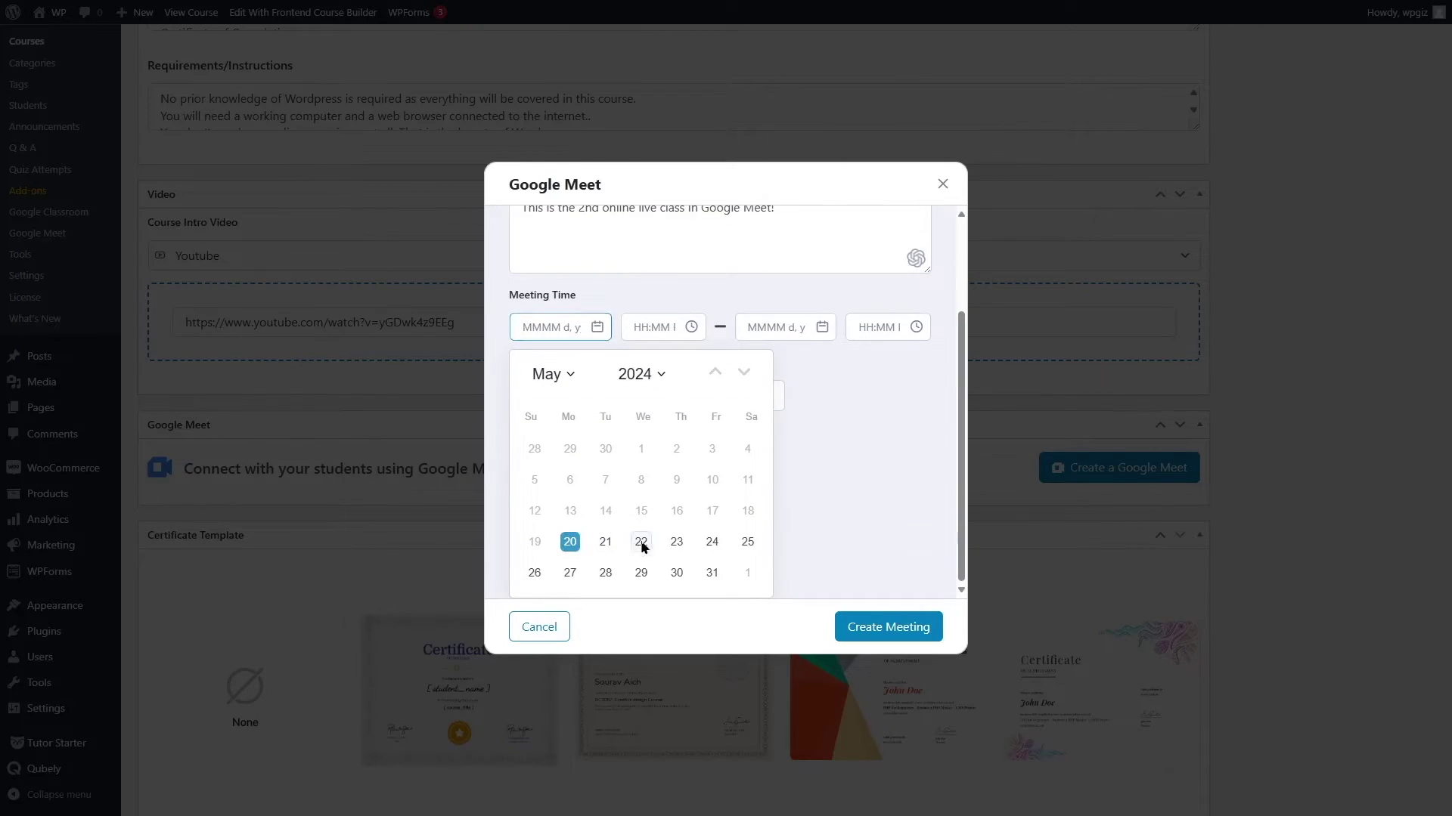
{"action": "left_click", "coordinate": [641, 542]}
Set the meeting time to 12:00 PM–1:00 PM with end date May 22.
{"action": "left_click", "coordinate": [651, 457]}
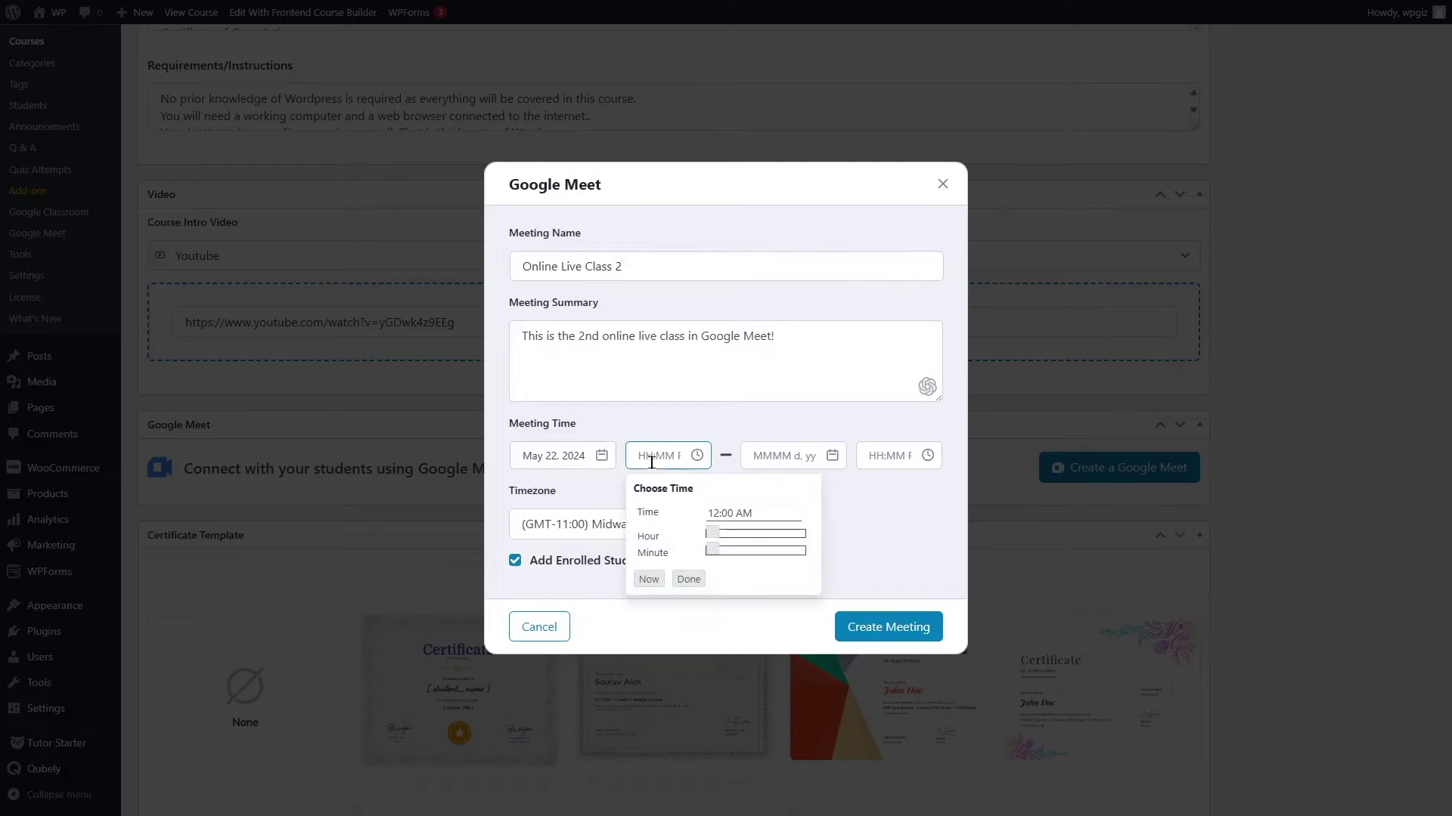
{"action": "left_click_drag", "start_coordinate": [712, 534], "coordinate": [761, 534]}
{"action": "left_click", "coordinate": [688, 579]}
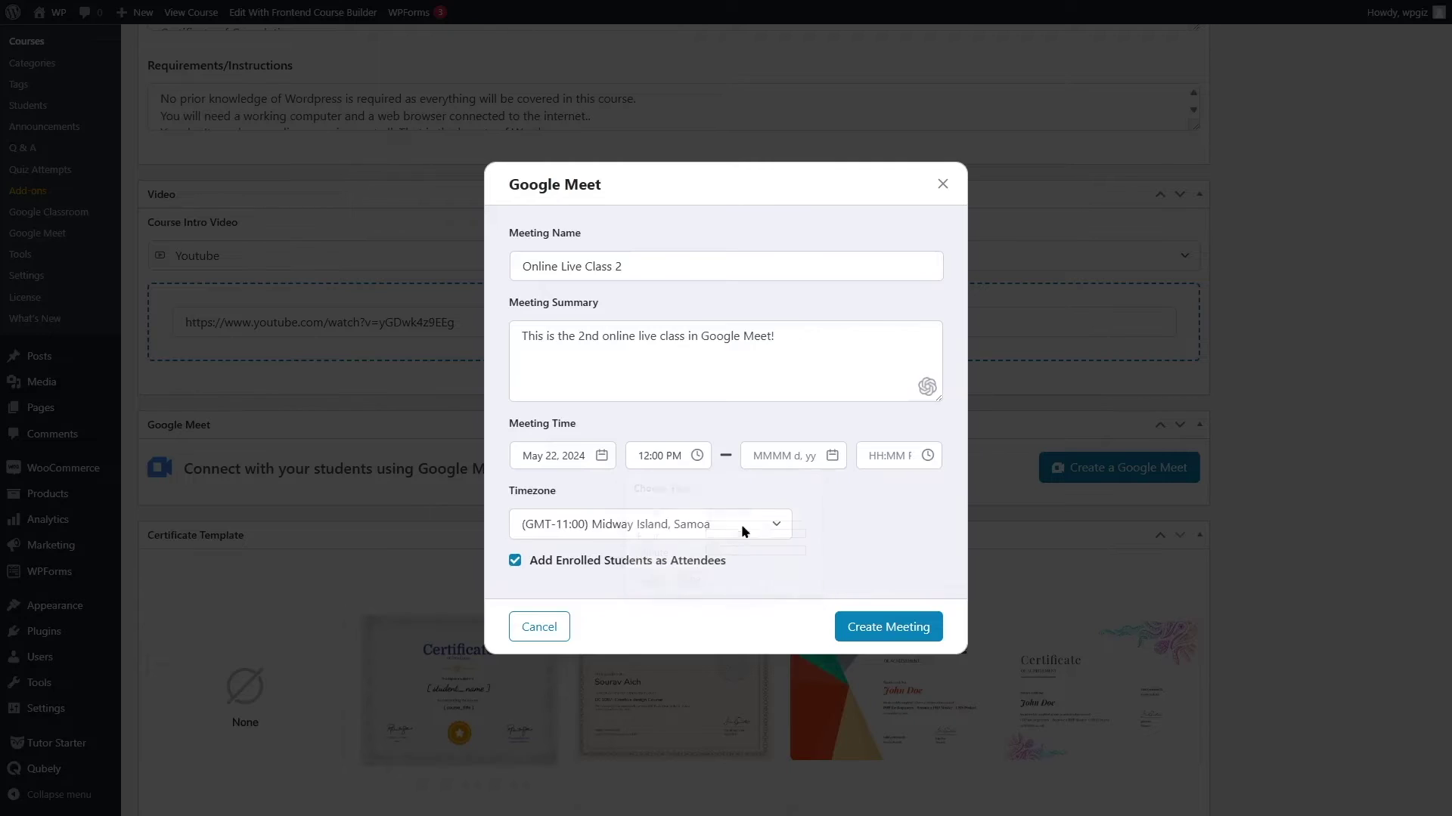
{"action": "left_click", "coordinate": [785, 457]}
{"action": "scroll", "coordinate": [792, 538], "scroll_direction": "down", "scroll_amount": 2}
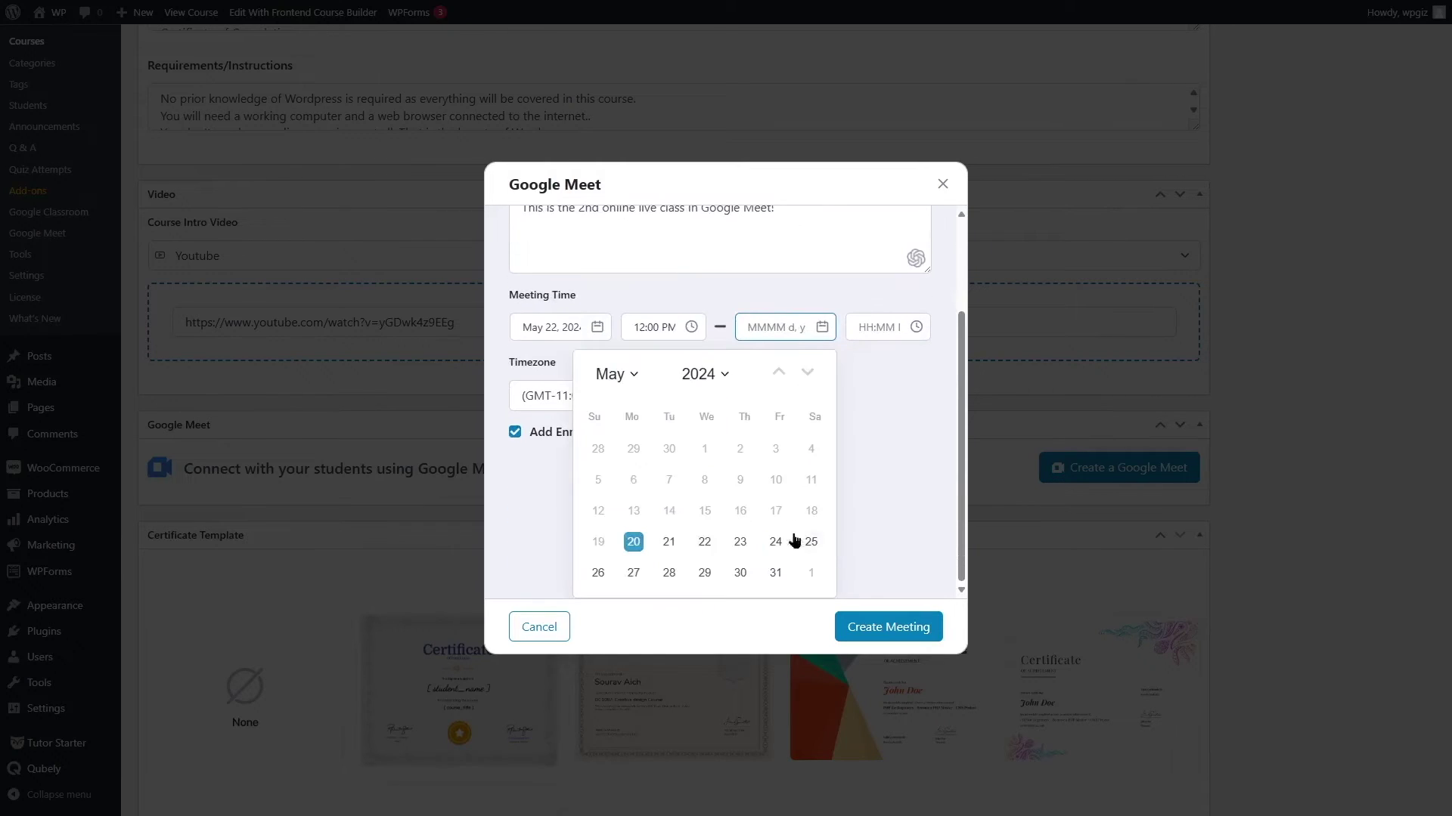
{"action": "left_click", "coordinate": [704, 543]}
{"action": "left_click", "coordinate": [879, 451]}
{"action": "left_click_drag", "start_coordinate": [943, 539], "coordinate": [991, 536]}
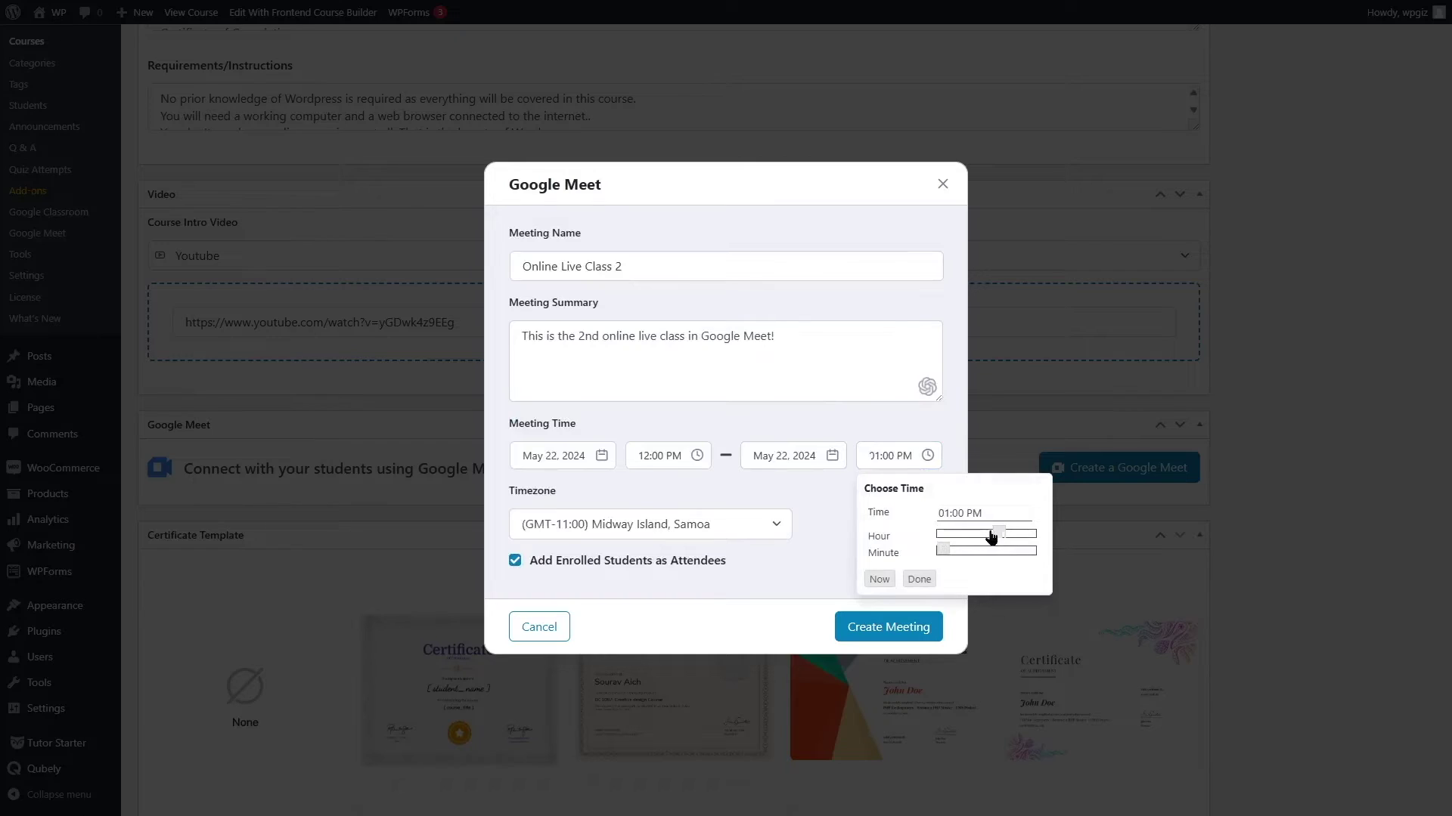
{"action": "left_click", "coordinate": [919, 579]}
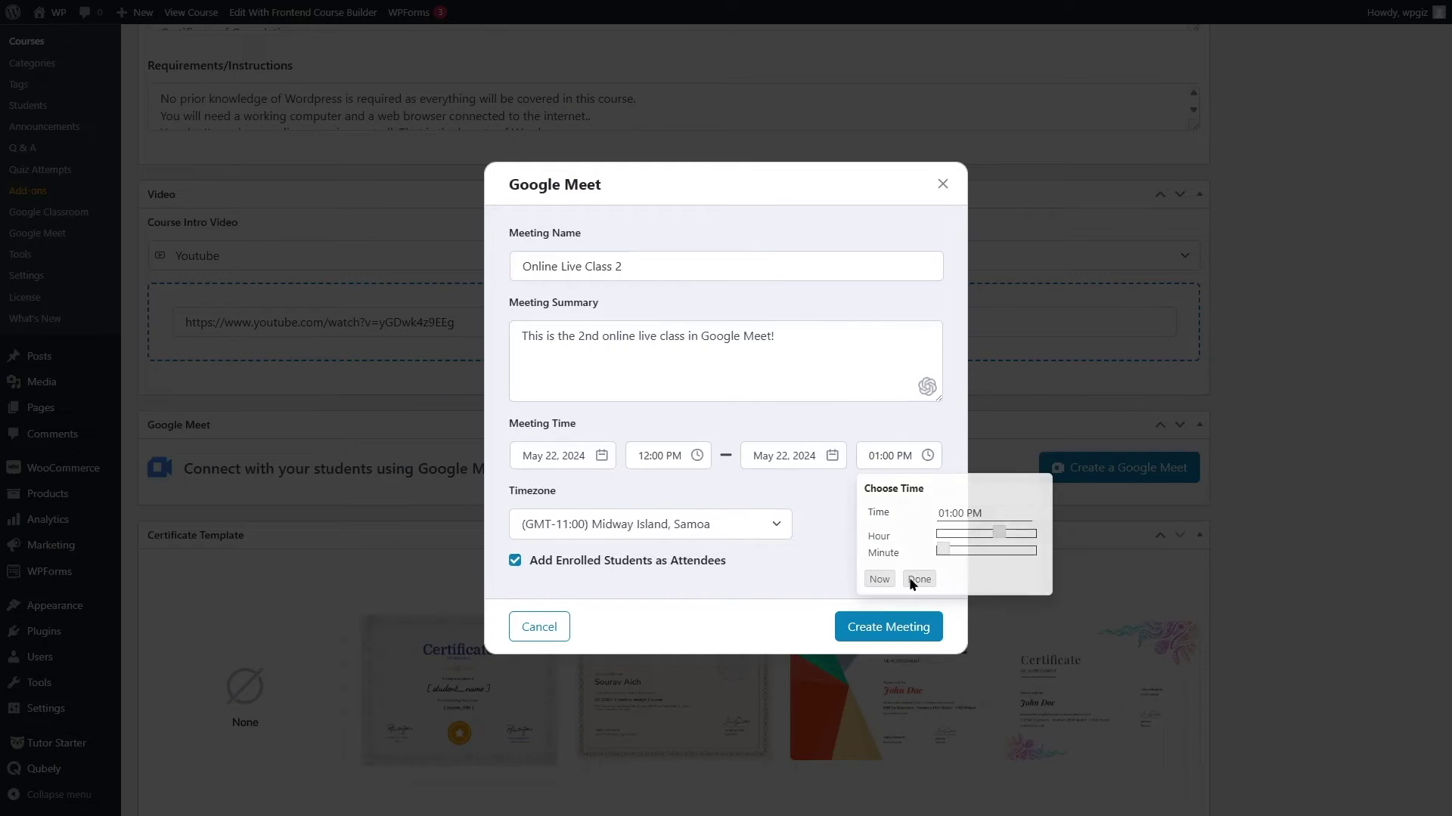
Keep the Midway Island, Samoa timezone and create Online Live Class 2.
{"action": "left_click", "coordinate": [561, 532]}
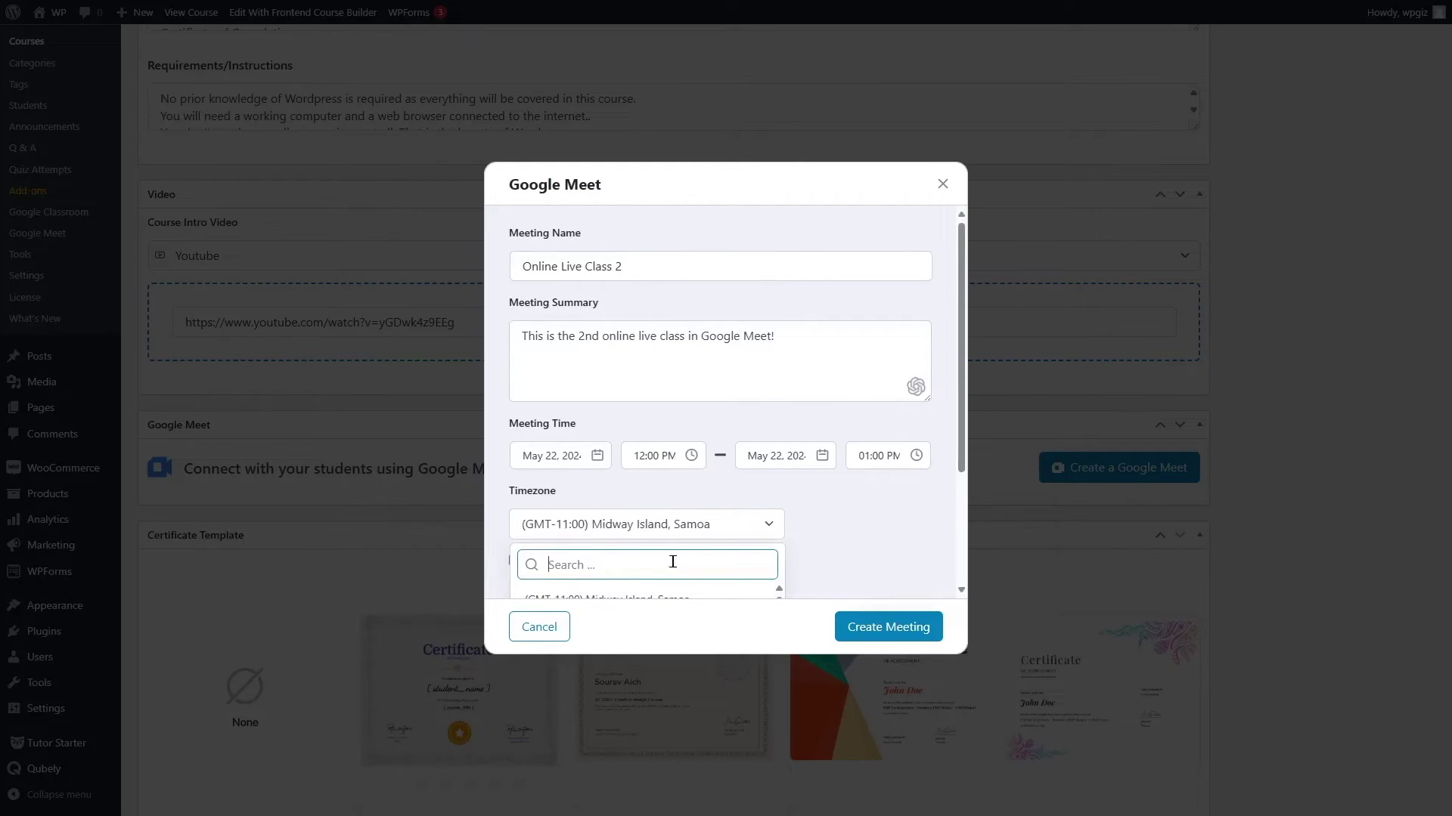
{"action": "left_click", "coordinate": [832, 550]}
{"action": "left_click", "coordinate": [882, 633]}
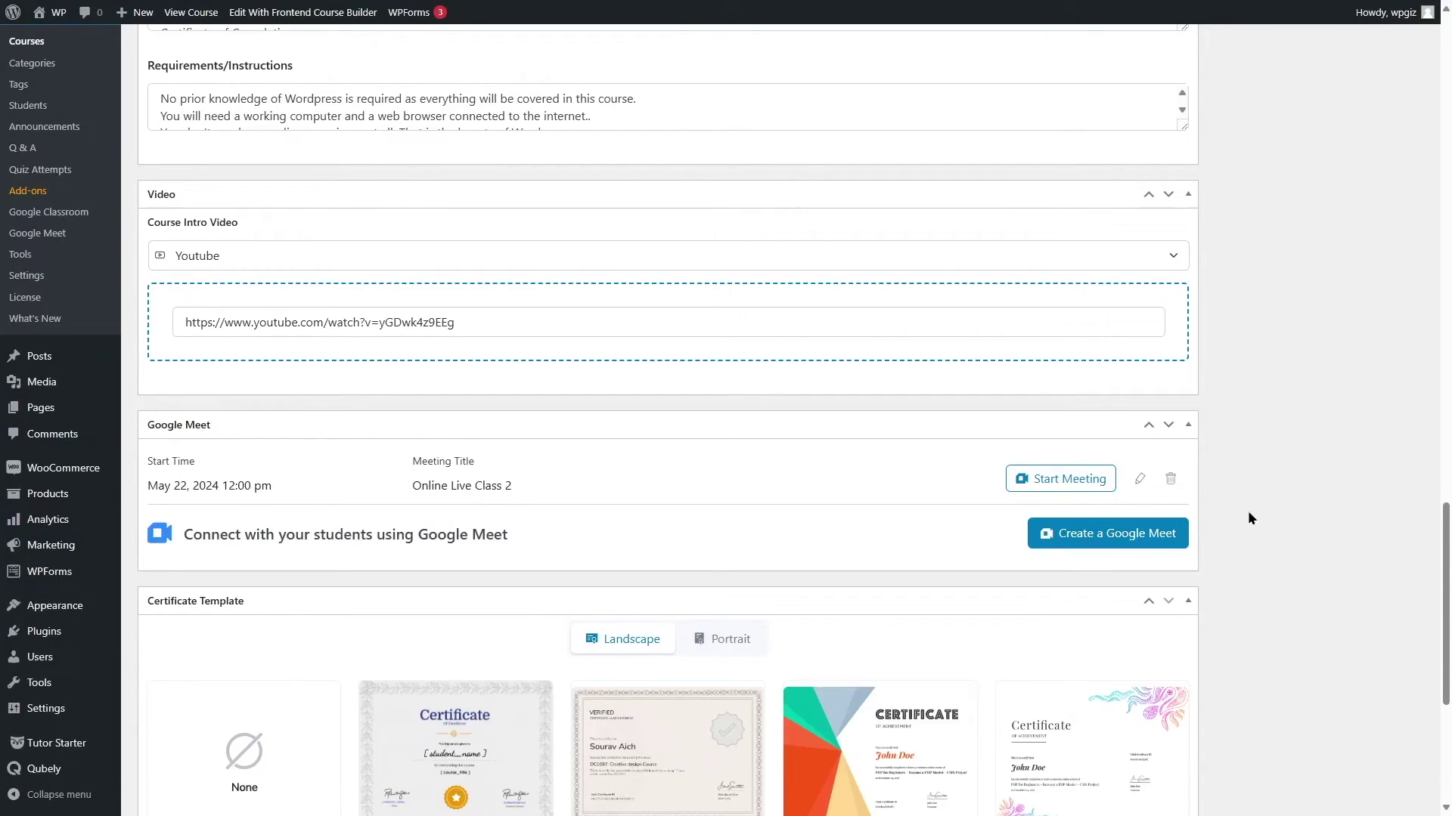
Check the Installing WordPress Locally topic, then Update the course.
{"action": "scroll", "coordinate": [989, 490], "scroll_direction": "up", "scroll_amount": 15}
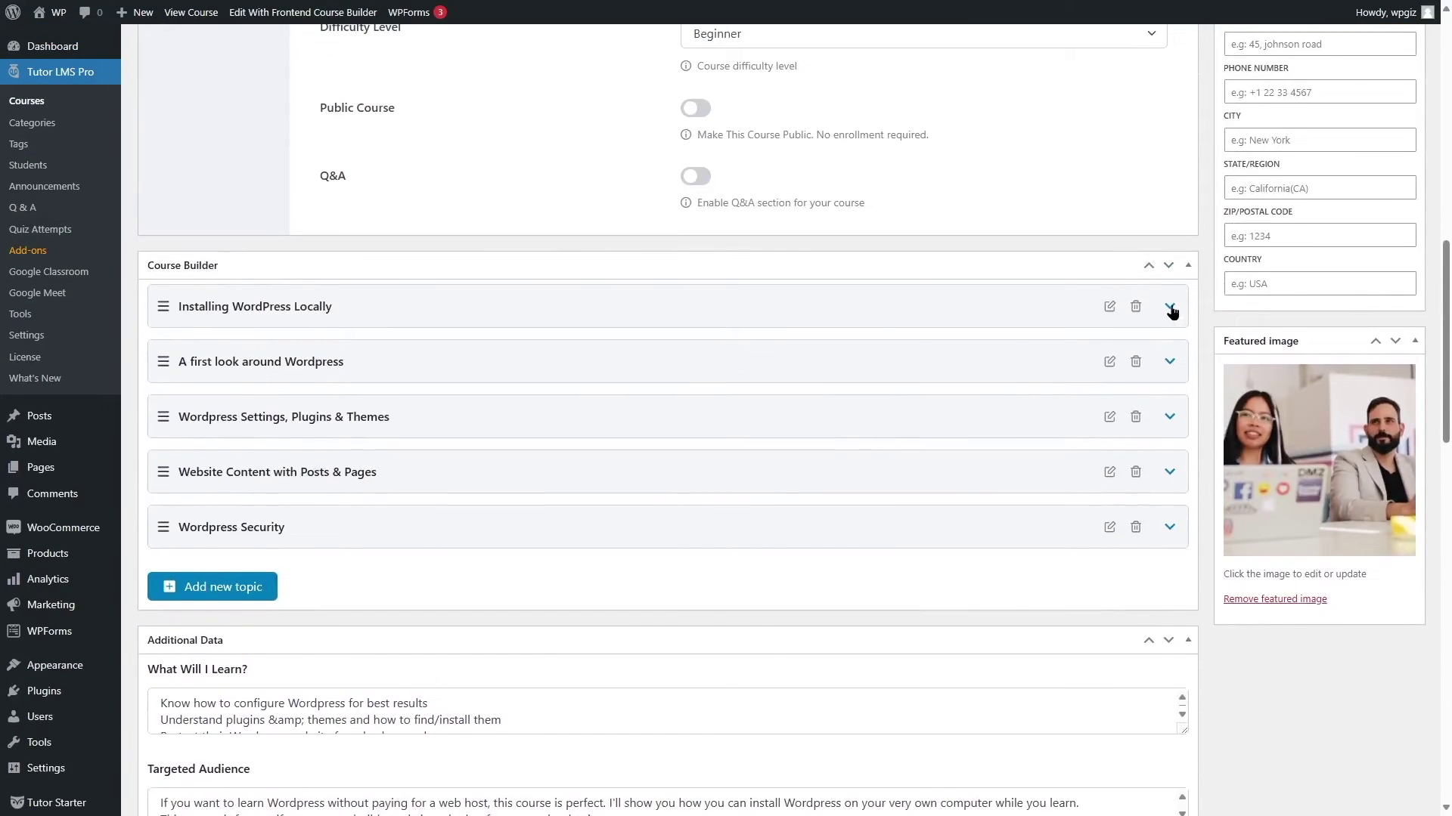
{"action": "left_click", "coordinate": [1169, 307]}
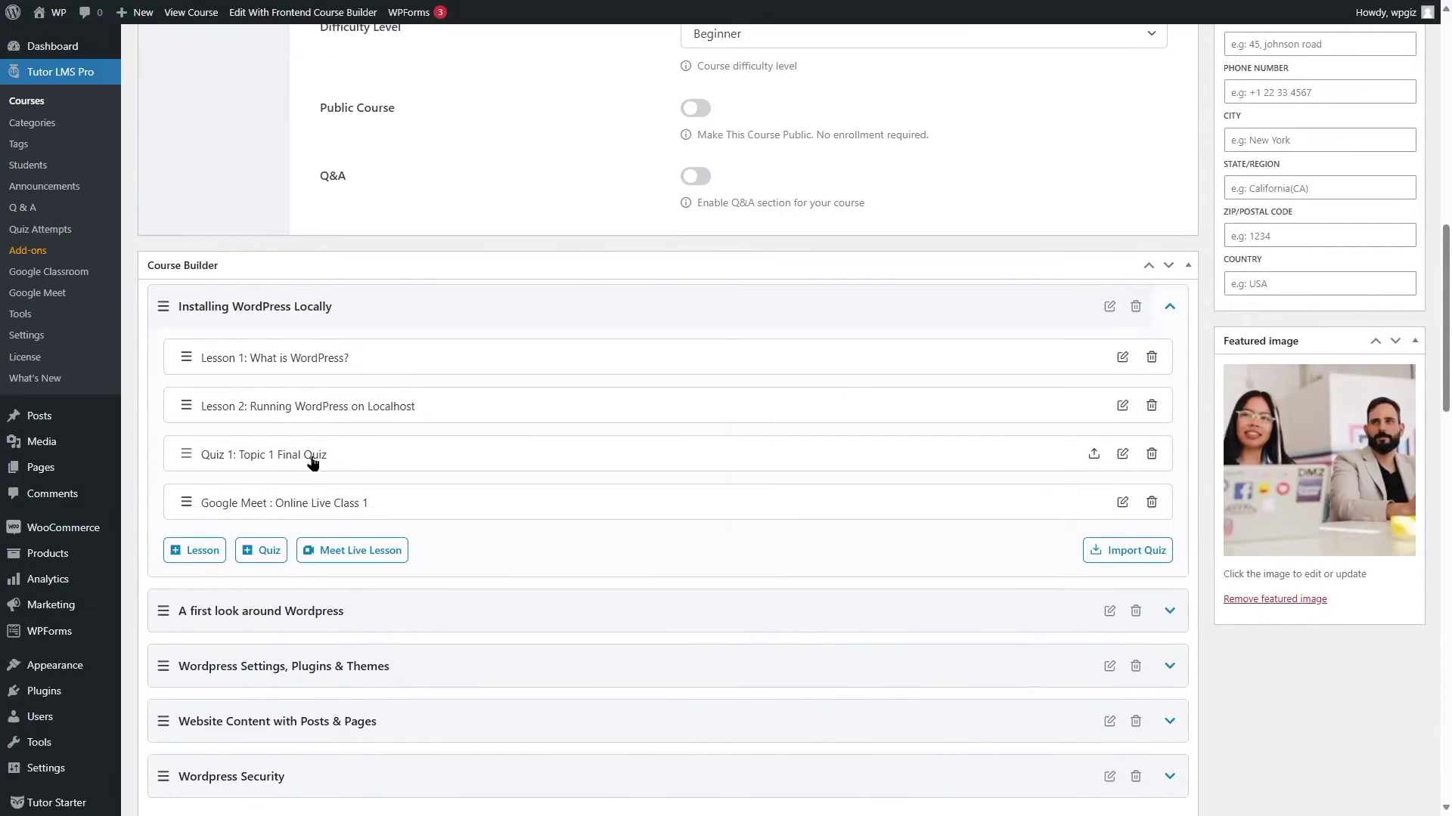
{"action": "left_click", "coordinate": [1170, 306]}
{"action": "scroll", "coordinate": [1160, 361], "scroll_direction": "down", "scroll_amount": 20}
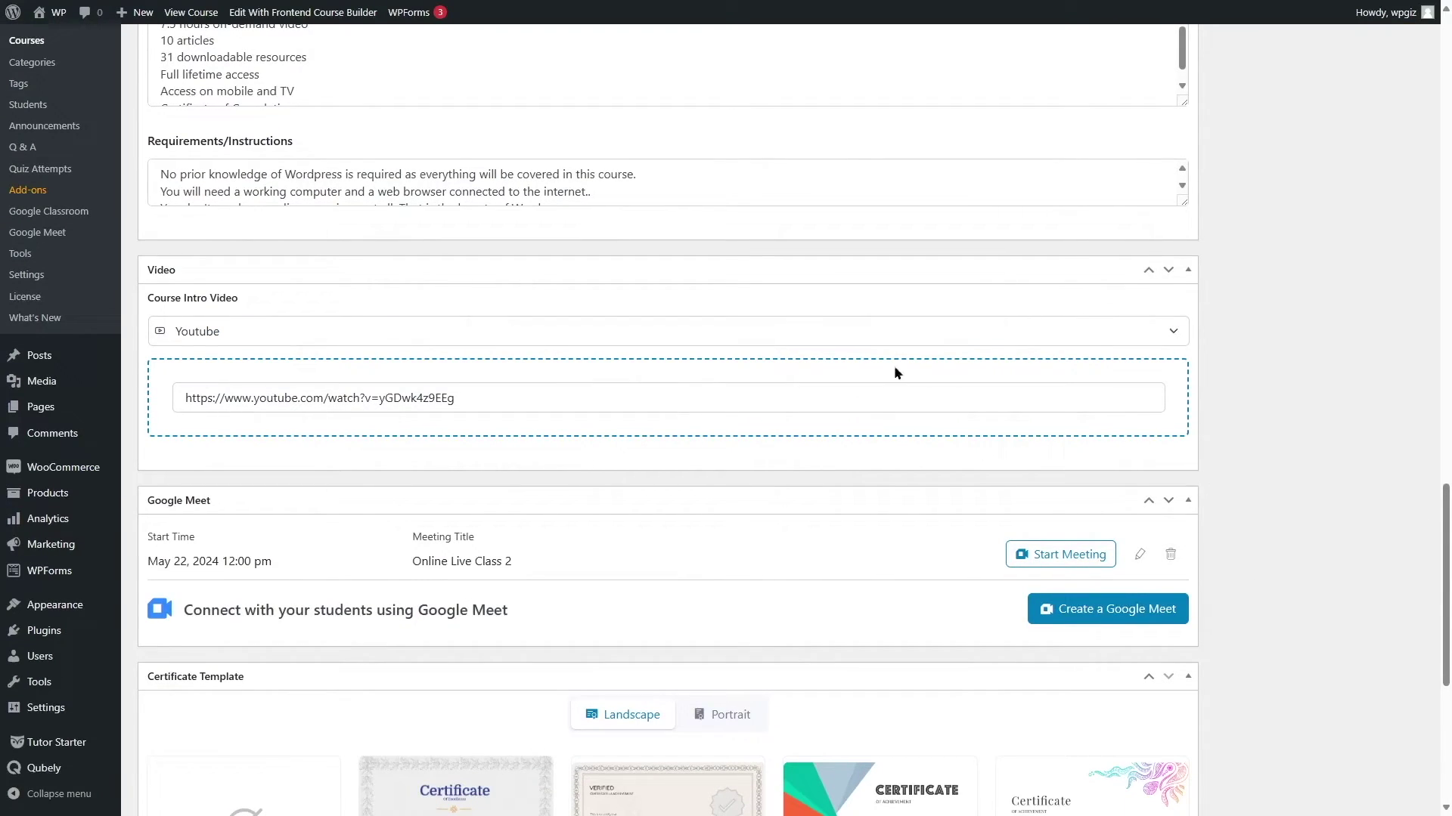
{"action": "scroll", "coordinate": [1035, 378], "scroll_direction": "up", "scroll_amount": 20}
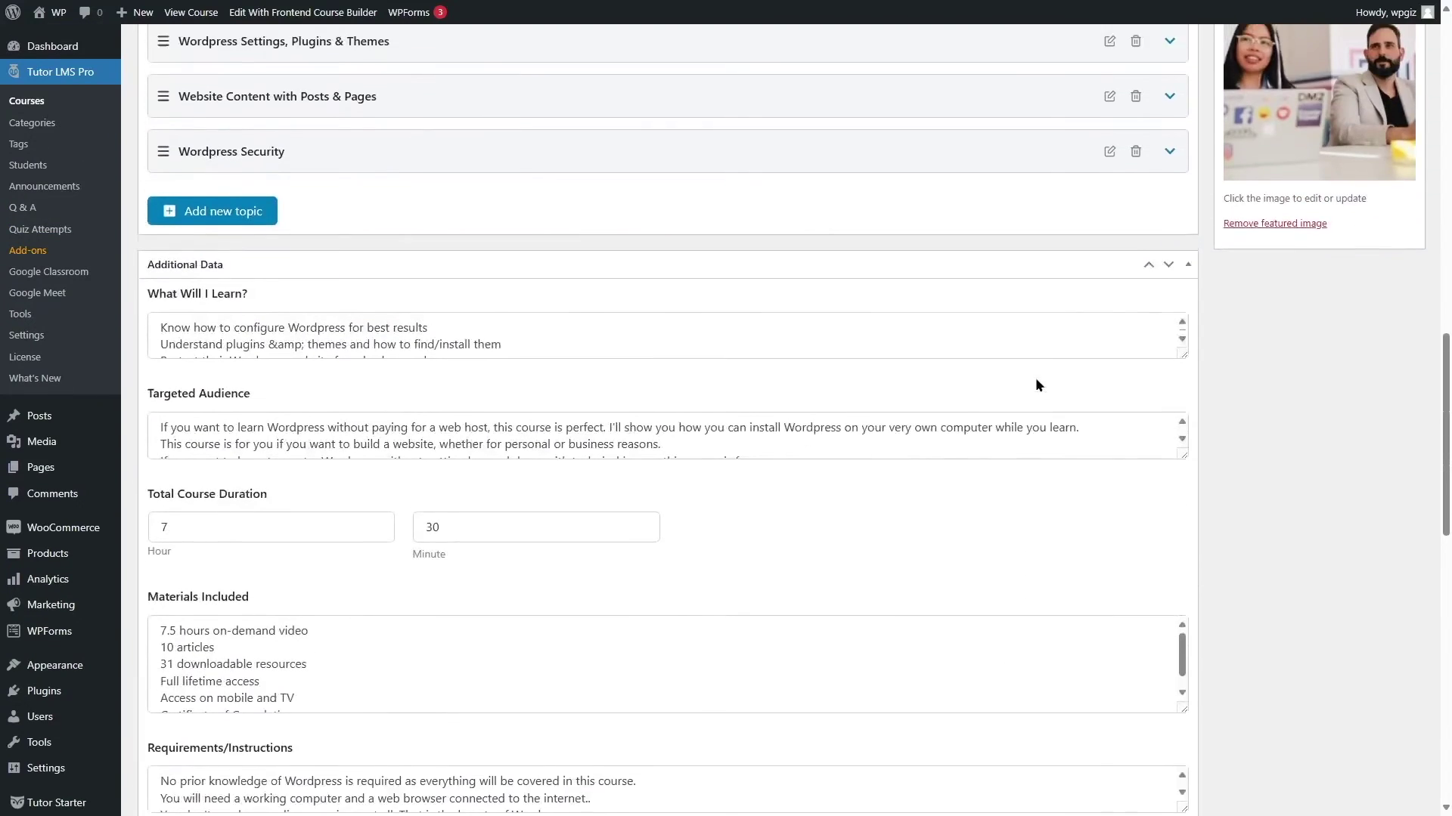
{"action": "scroll", "coordinate": [1036, 378], "scroll_direction": "up", "scroll_amount": 3}
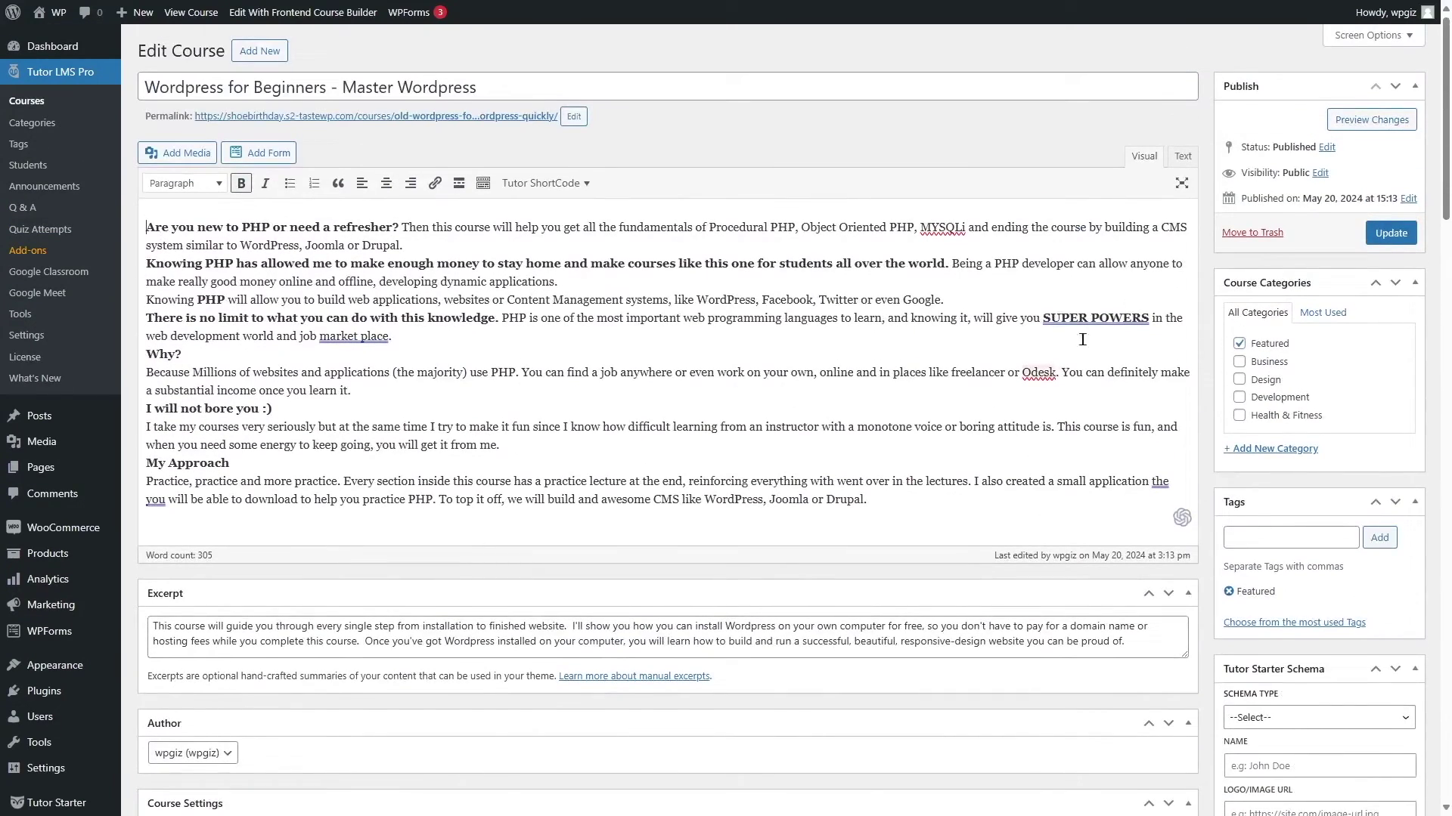
{"action": "left_click", "coordinate": [1389, 233]}
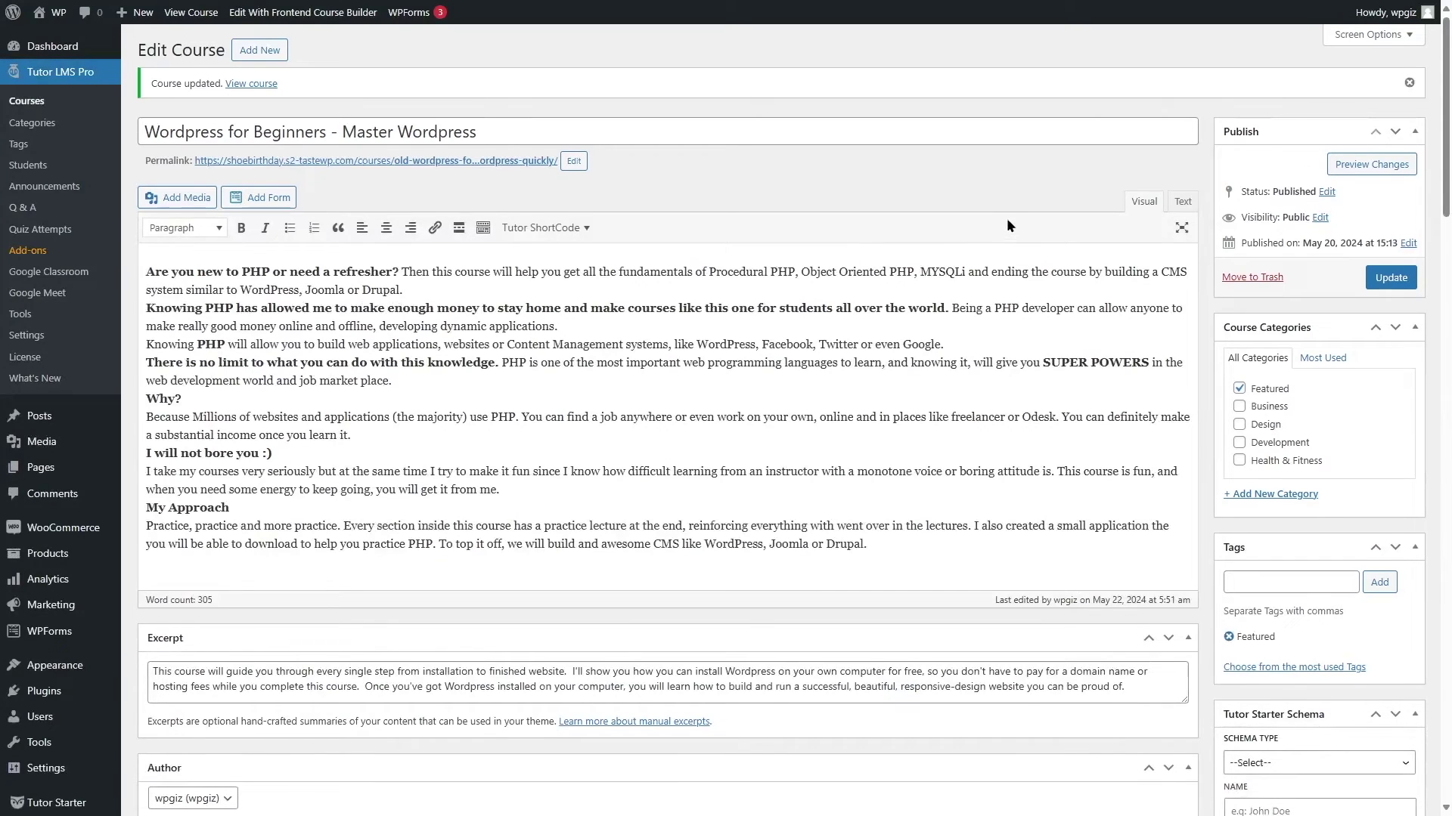
Review the course's Google Meet box listing Online Live Class 2, then open the Google Meet page.
{"action": "scroll", "coordinate": [1007, 225], "scroll_direction": "down", "scroll_amount": 20}
{"action": "scroll", "coordinate": [1008, 225], "scroll_direction": "down", "scroll_amount": 4}
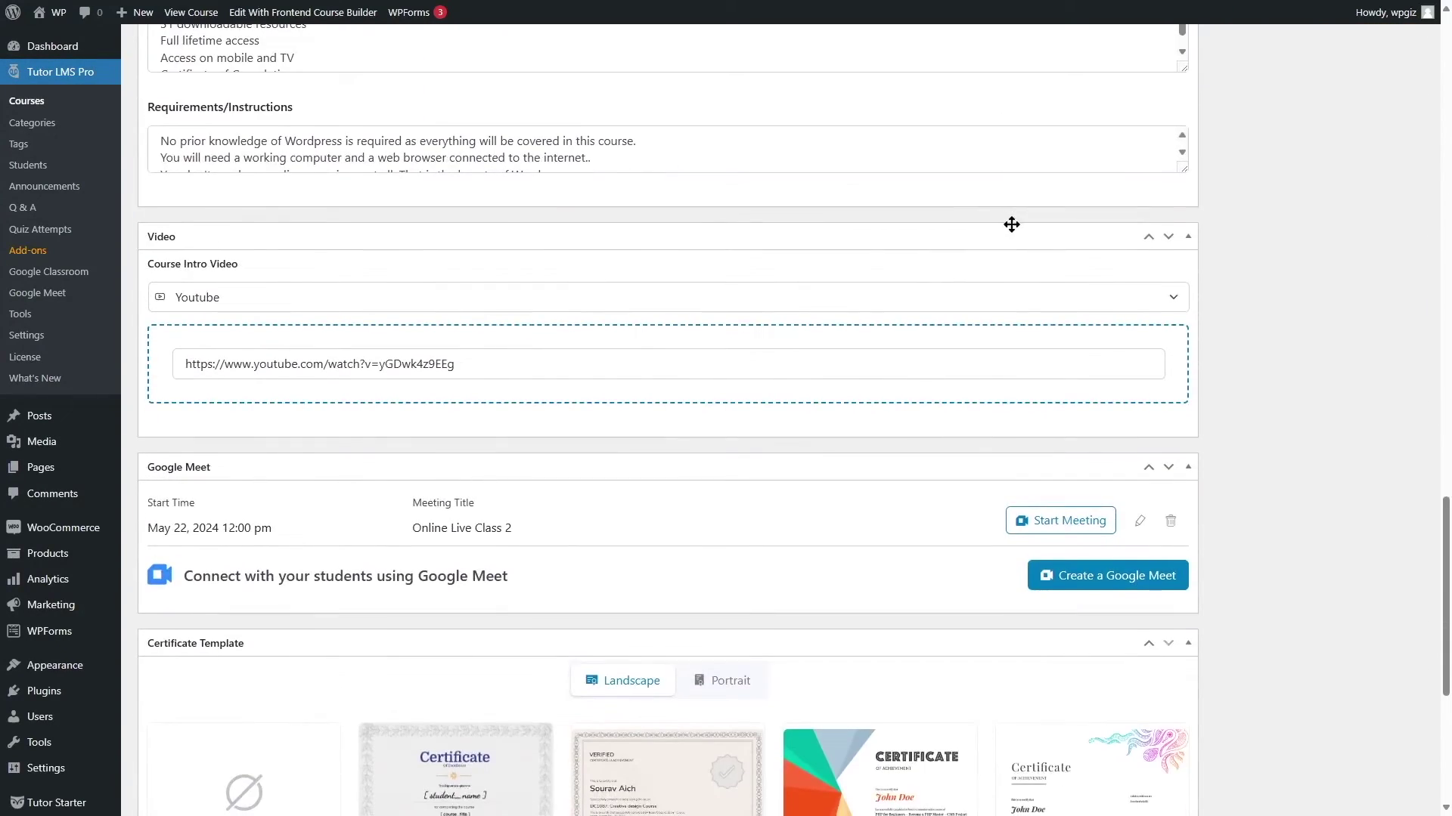
{"action": "scroll", "coordinate": [1009, 225], "scroll_direction": "up", "scroll_amount": 1}
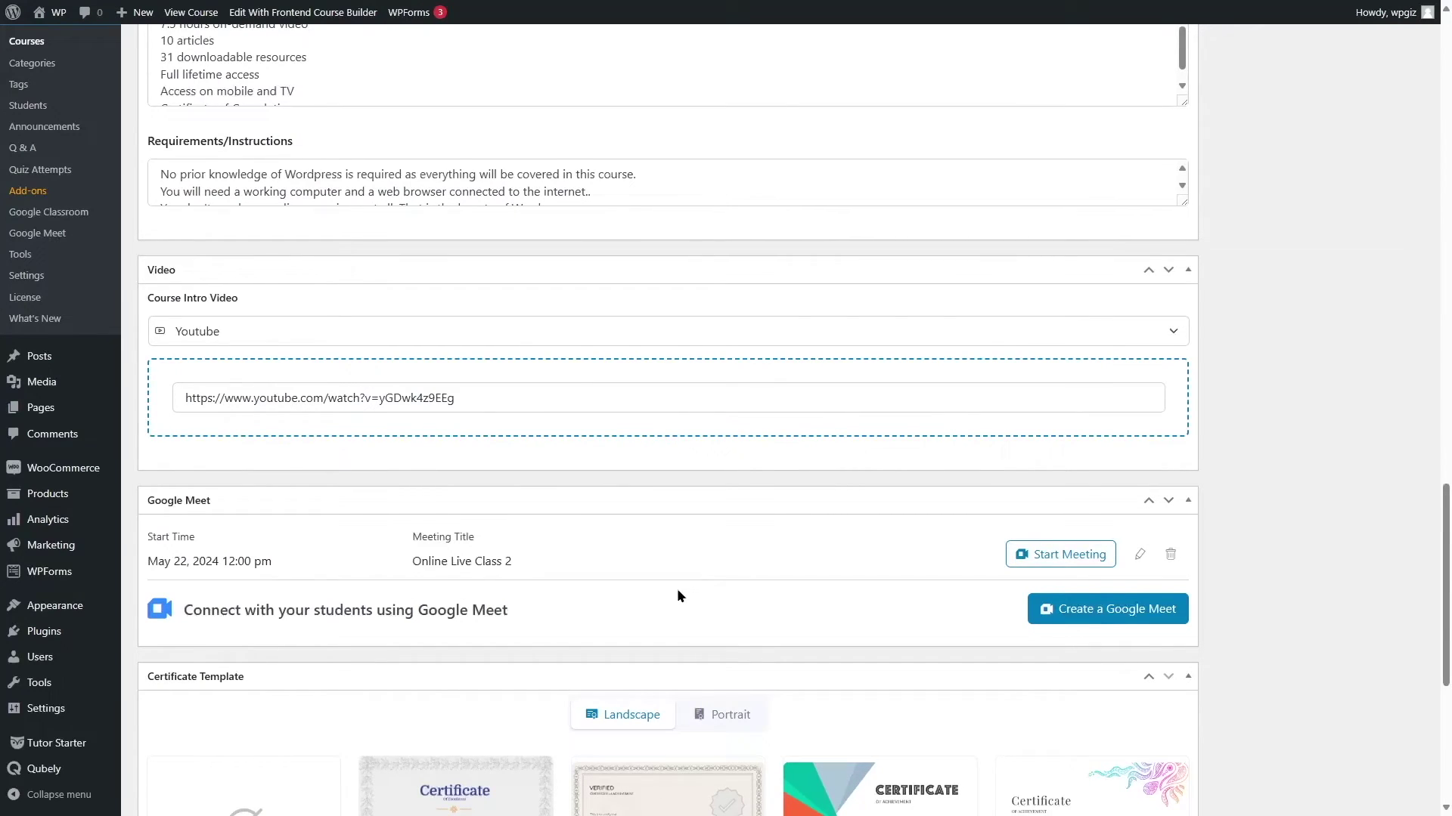
{"action": "left_click", "coordinate": [38, 239]}
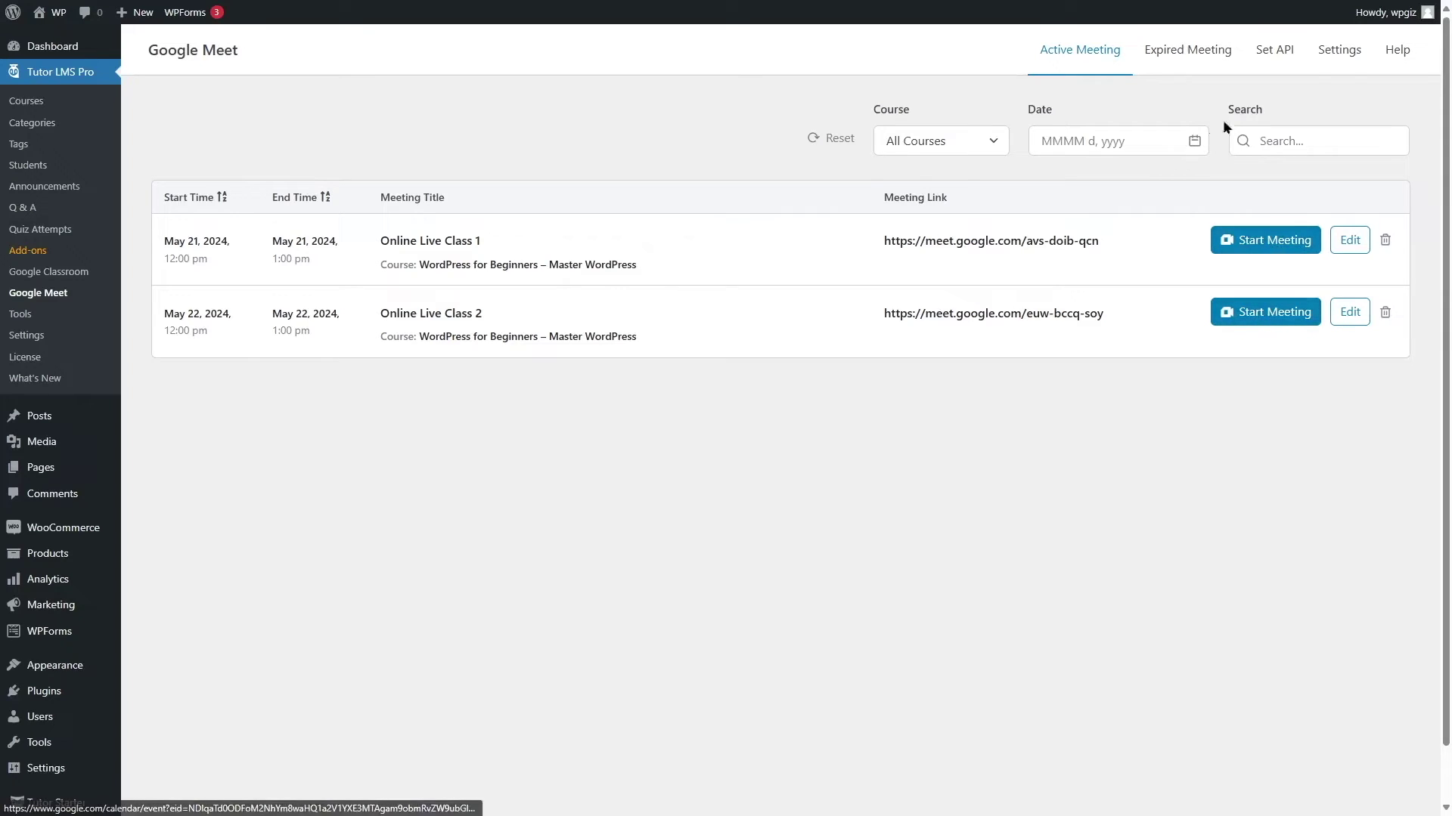
Review the Google Meet Settings tab's timezone, reminder, event status and calendar visibility defaults.
{"action": "left_click", "coordinate": [1340, 60]}
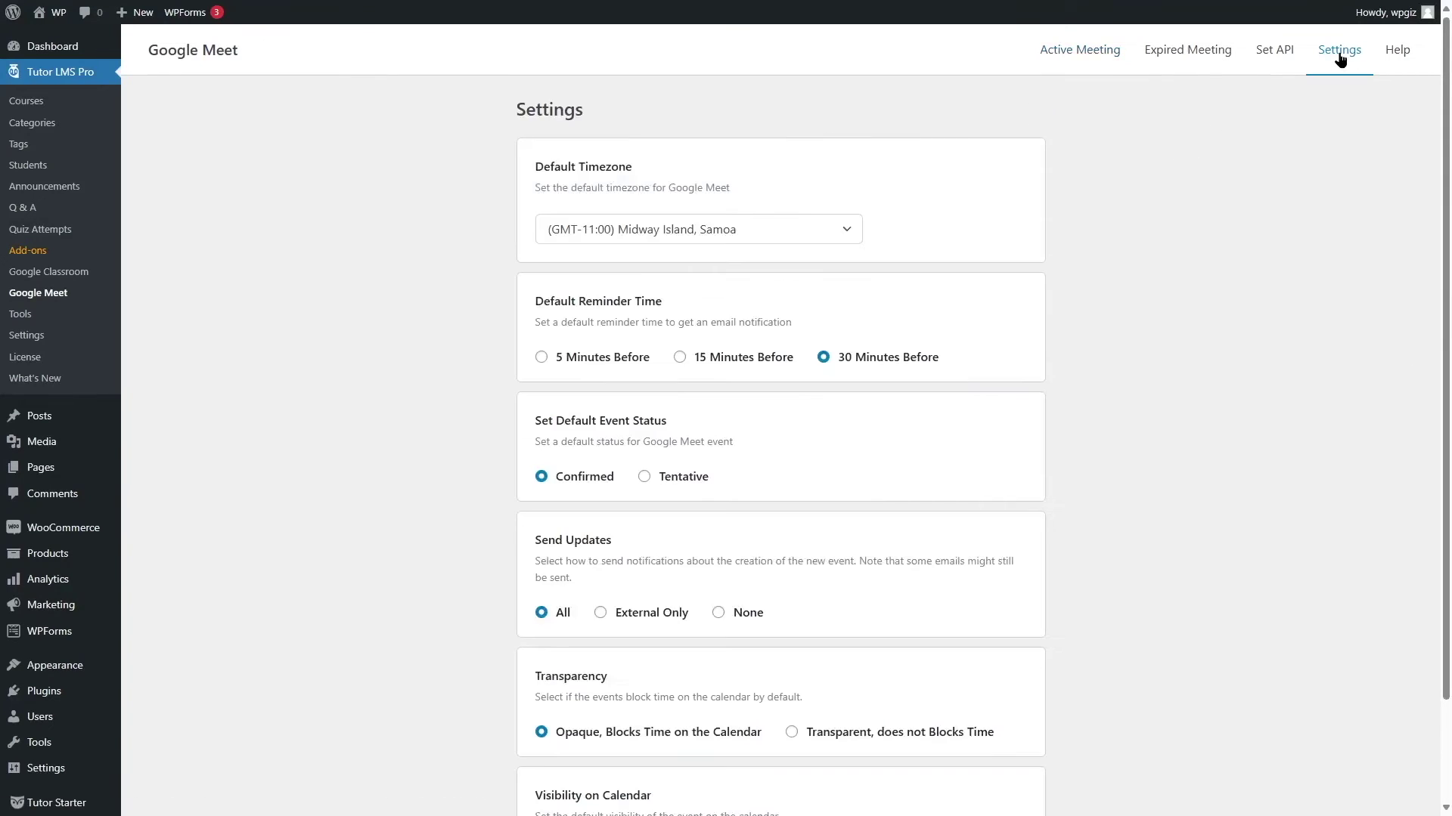
{"action": "scroll", "coordinate": [690, 178], "scroll_direction": "down", "scroll_amount": 2}
{"action": "scroll", "coordinate": [693, 186], "scroll_direction": "up", "scroll_amount": 2}
{"action": "scroll", "coordinate": [793, 353], "scroll_direction": "down", "scroll_amount": 2}
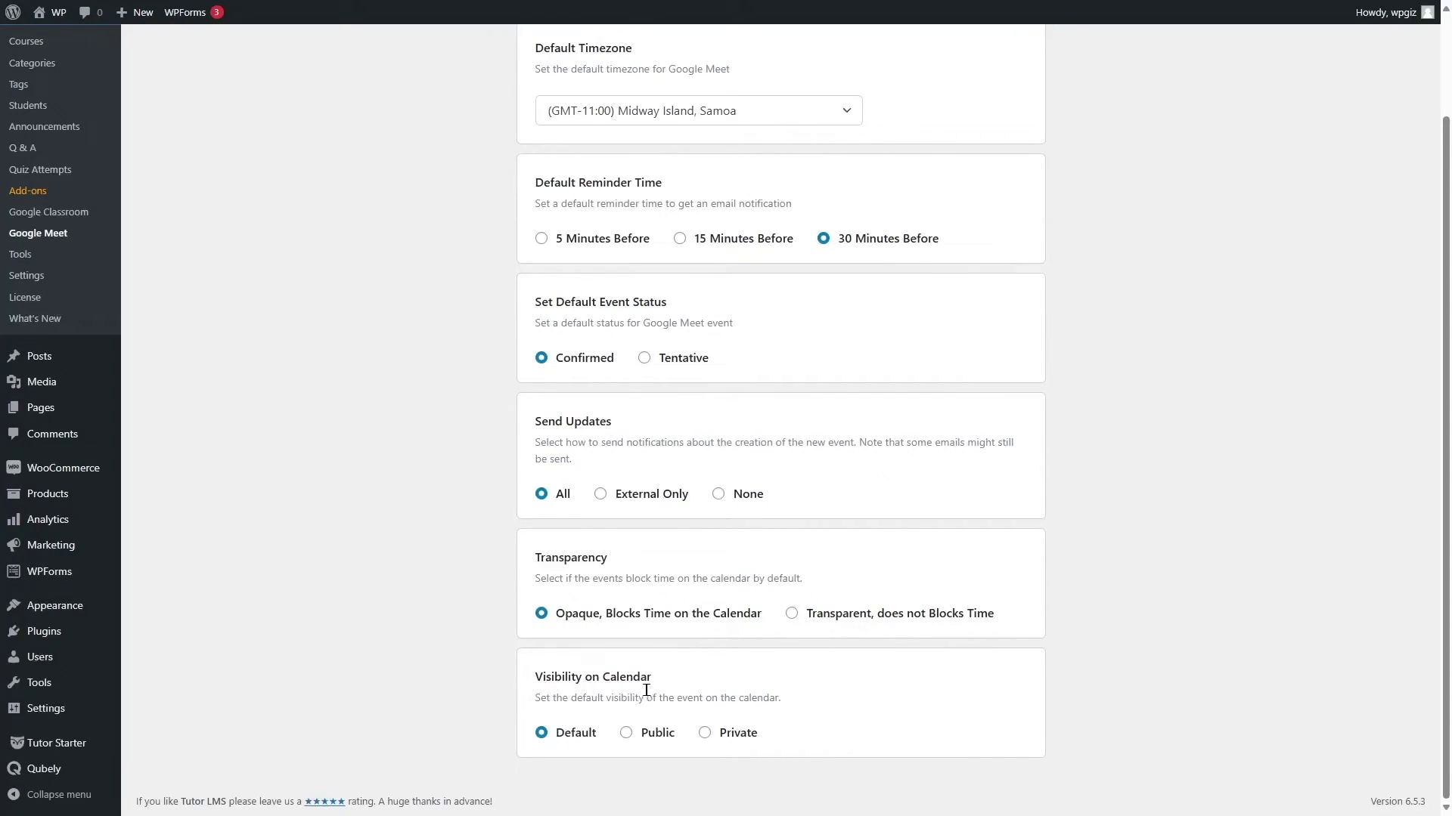
{"action": "scroll", "coordinate": [582, 737], "scroll_direction": "up", "scroll_amount": 2}
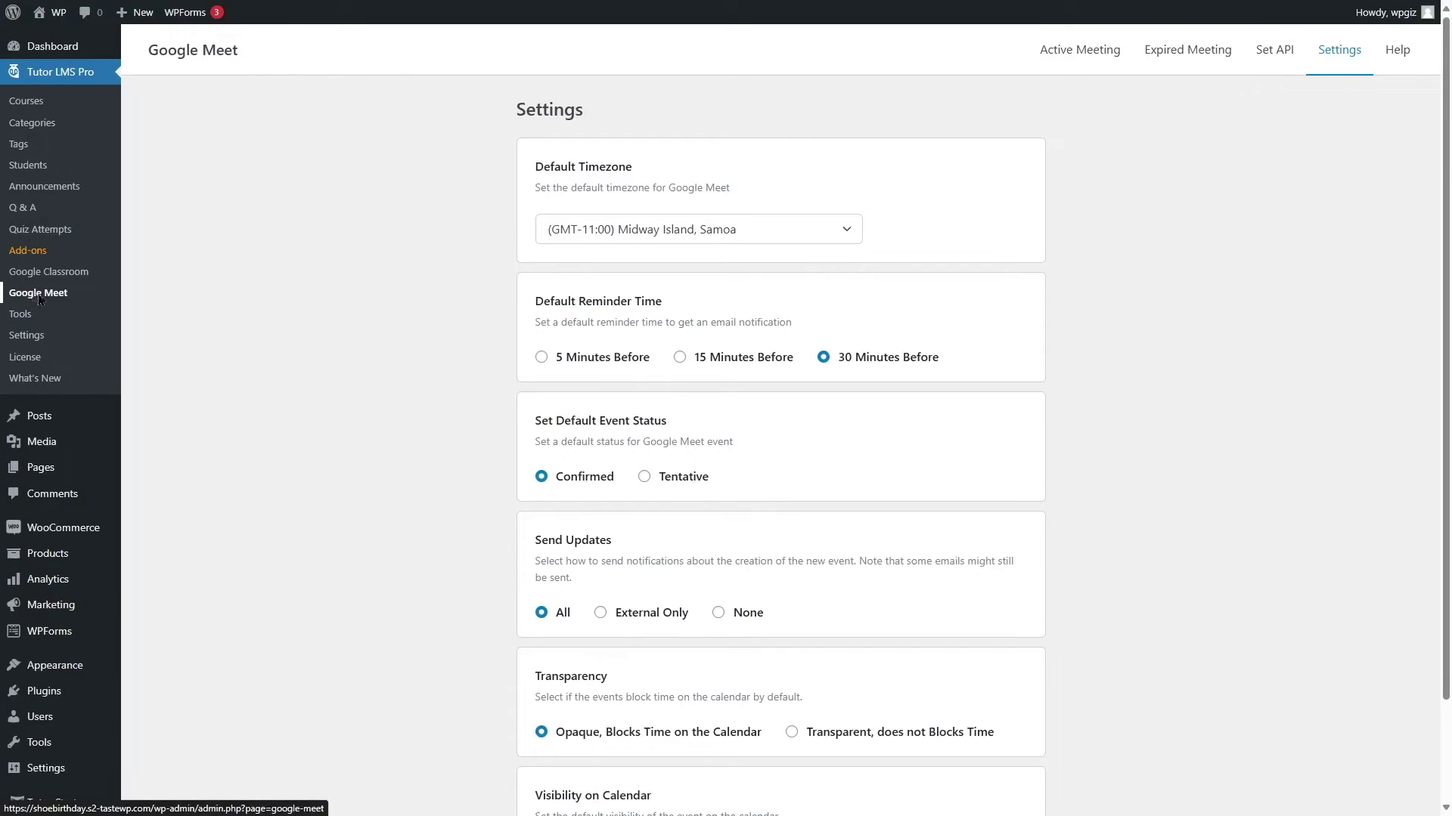
Enable the Google Classroom Integration add-on on the Add-ons page.
{"action": "left_click", "coordinate": [63, 302]}
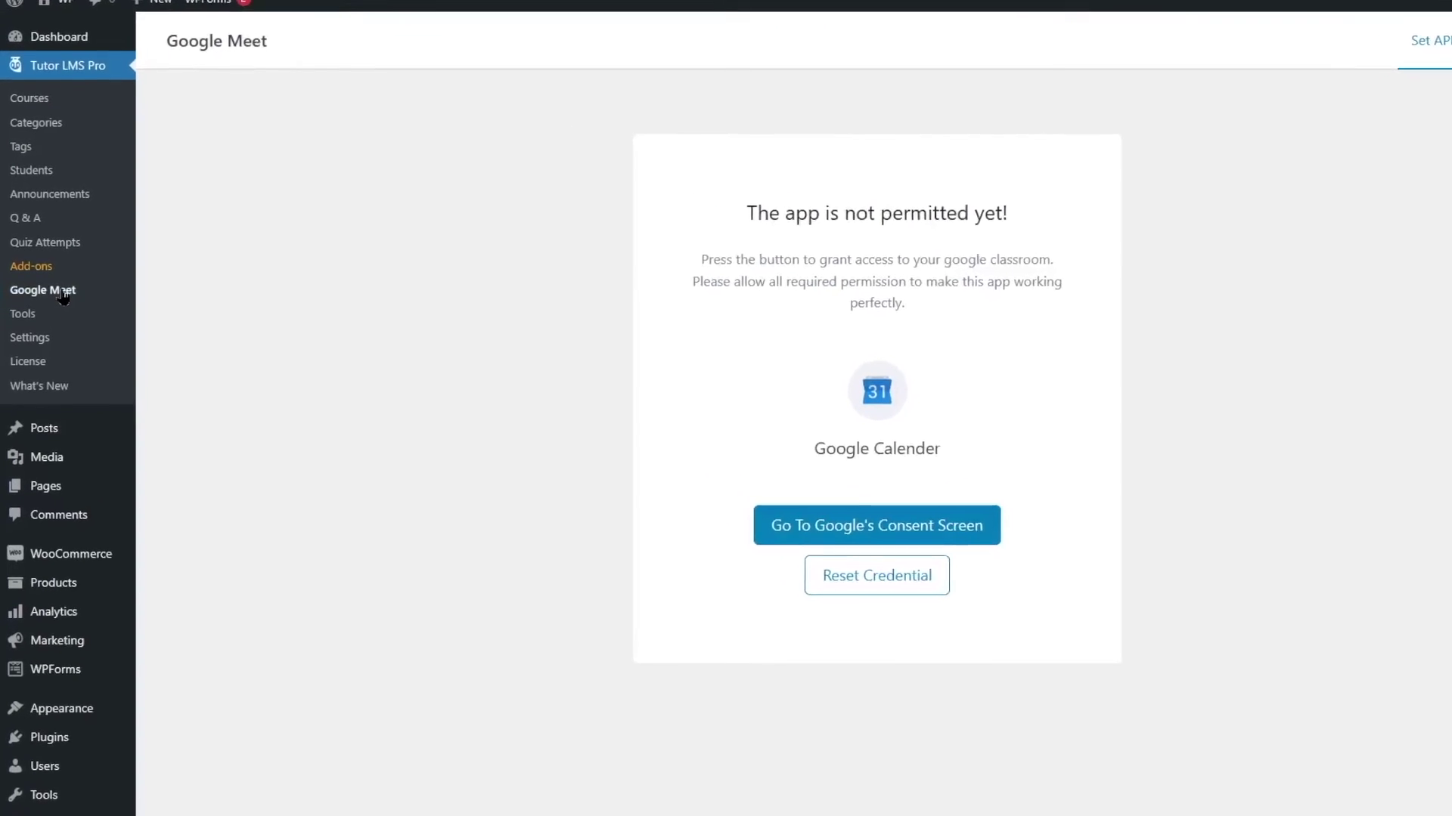
{"action": "left_click", "coordinate": [38, 301]}
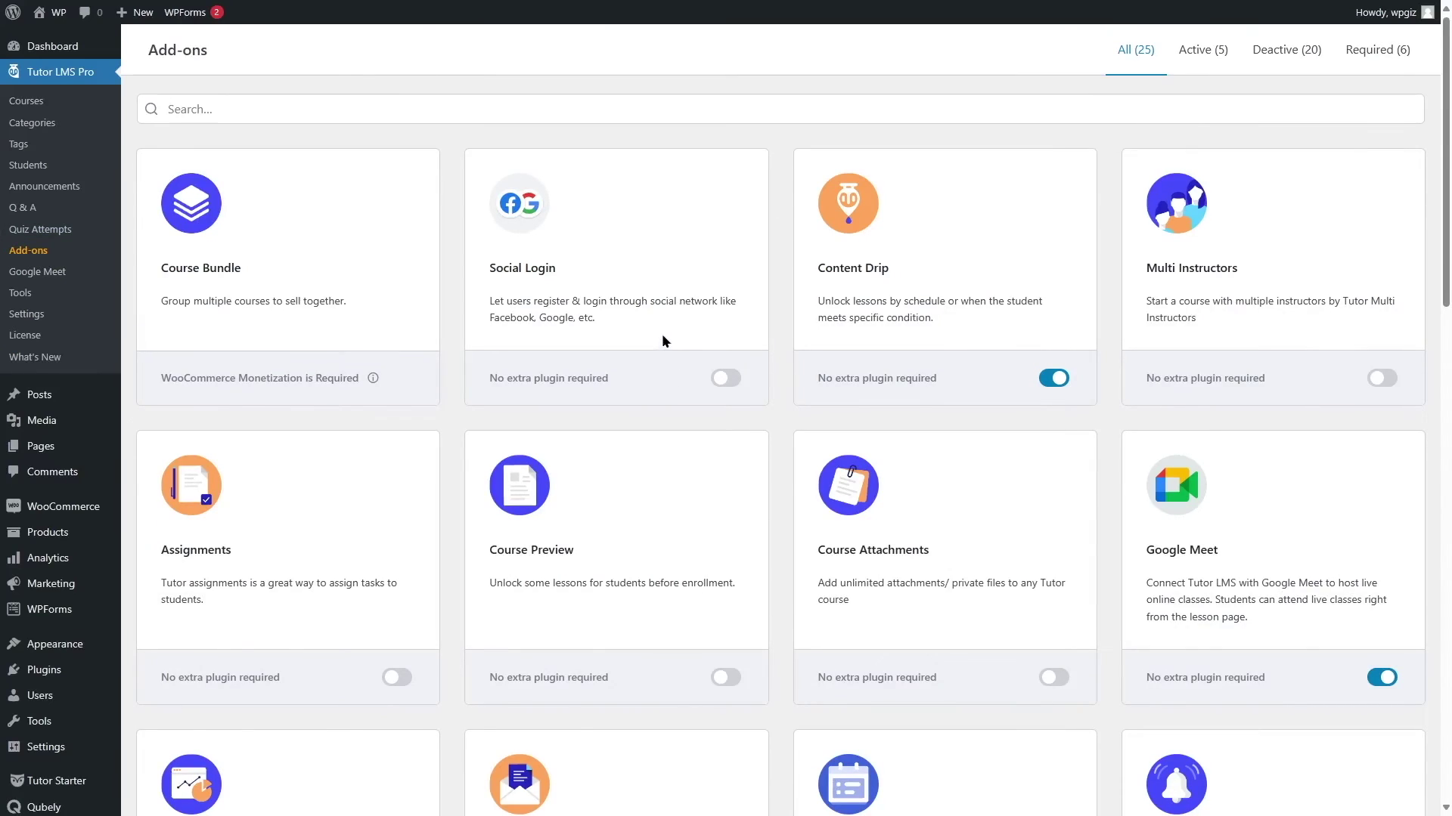
{"action": "scroll", "coordinate": [660, 334], "scroll_direction": "down", "scroll_amount": 8}
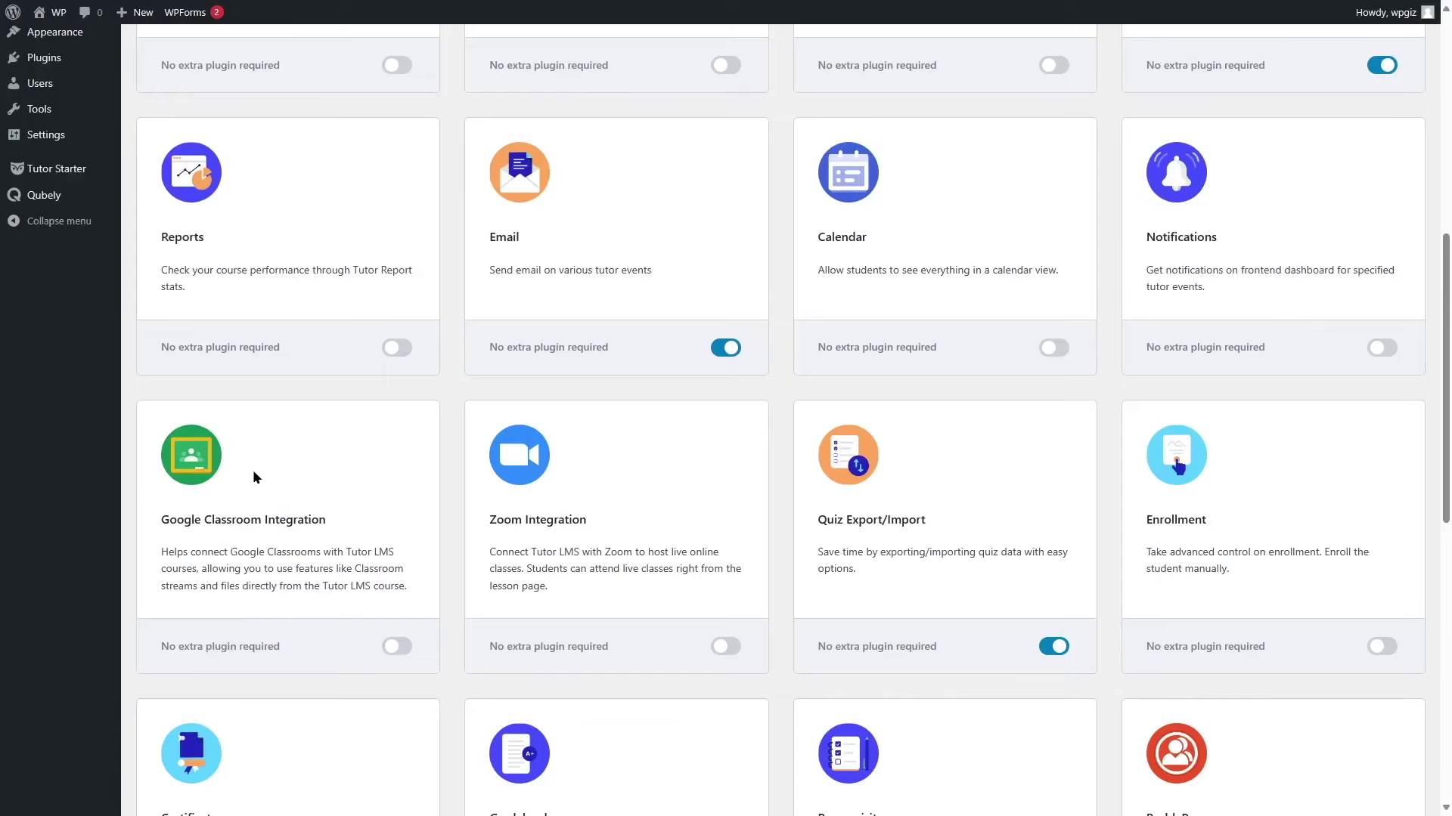
{"action": "left_click", "coordinate": [394, 648]}
Return to Google Meet and proceed to Google's consent screen to grant calendar access.
{"action": "scroll", "coordinate": [389, 643], "scroll_direction": "up", "scroll_amount": 10}
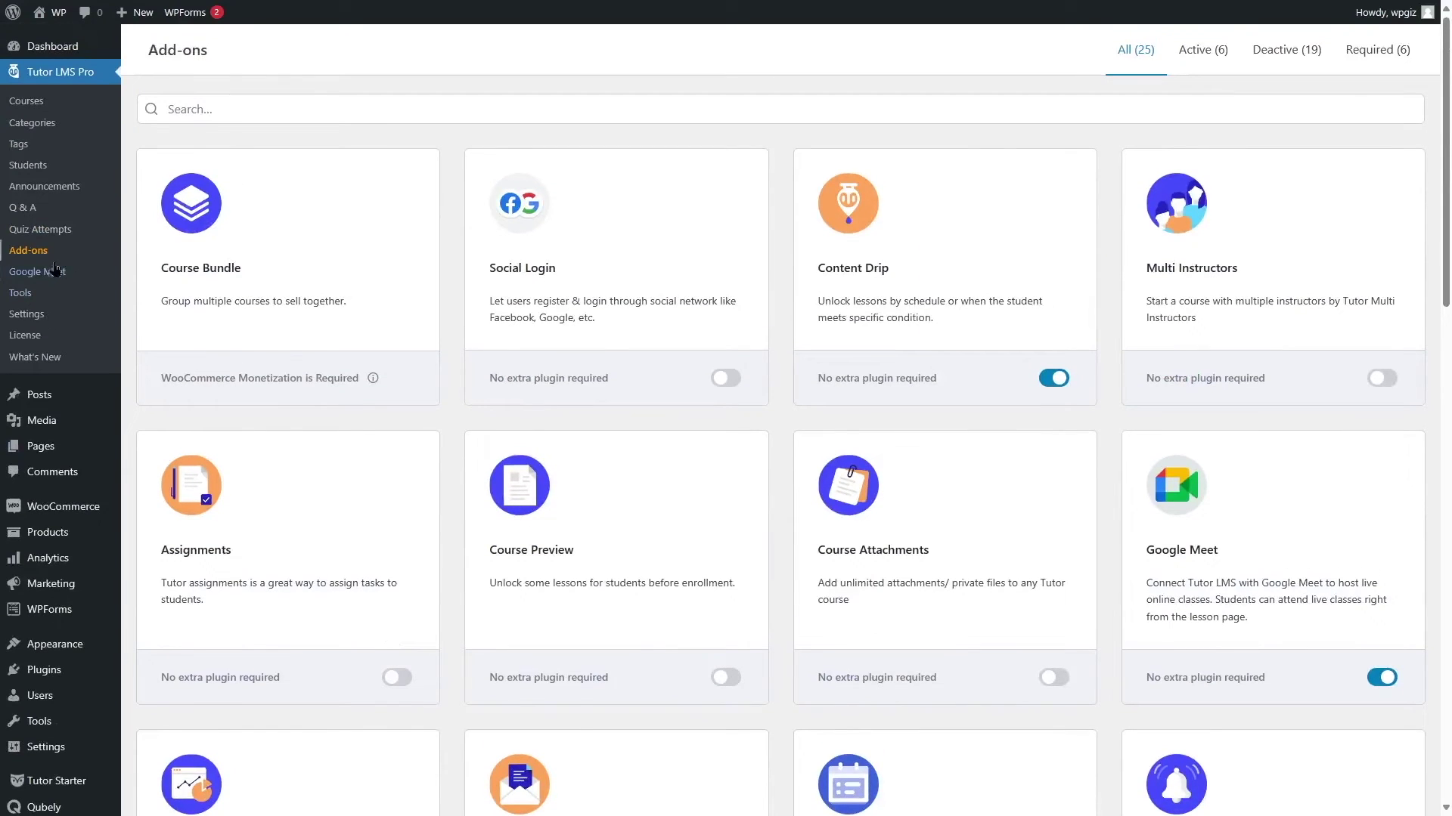
{"action": "left_click", "coordinate": [50, 273]}
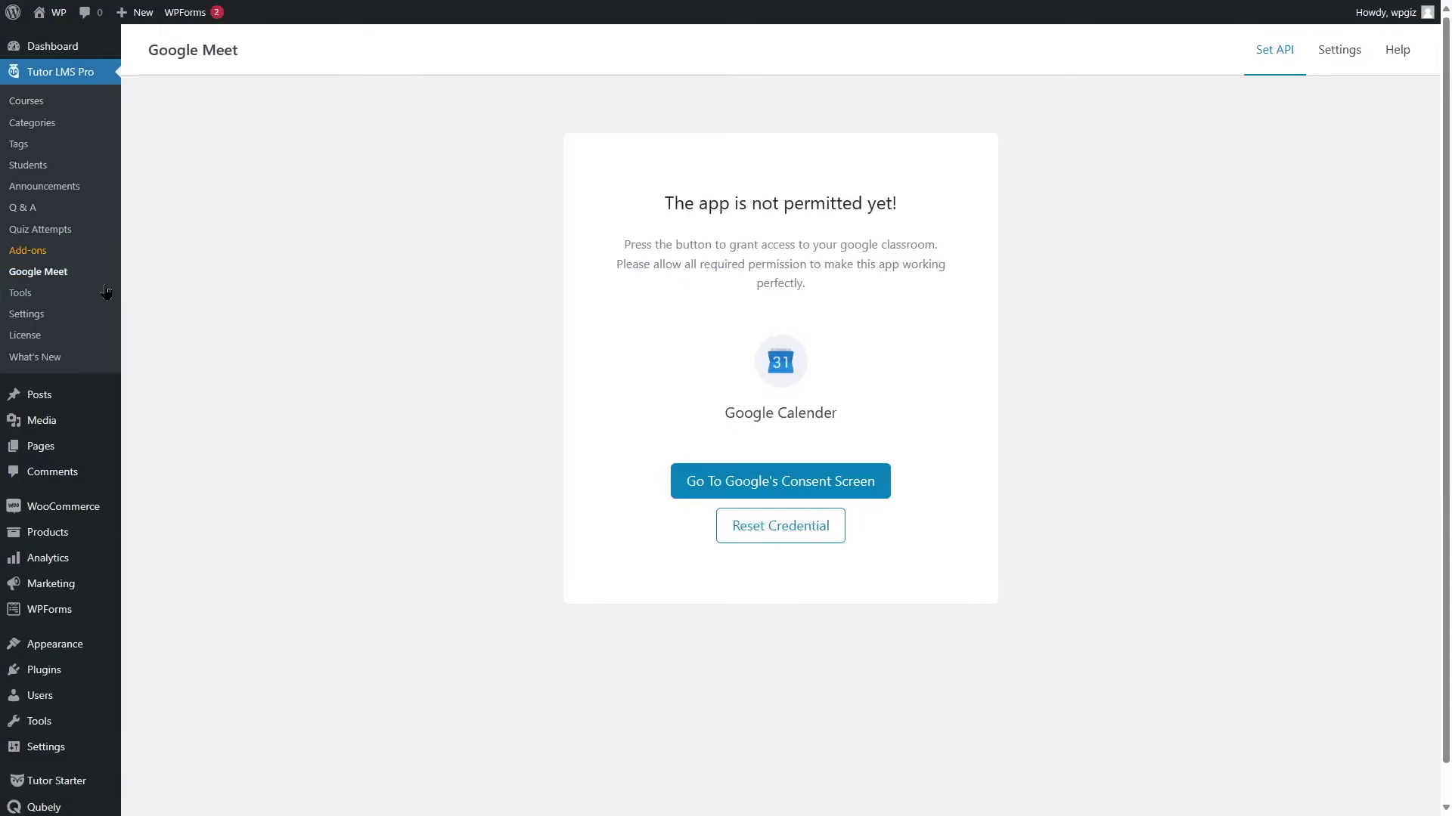
{"action": "left_click", "coordinate": [862, 491]}
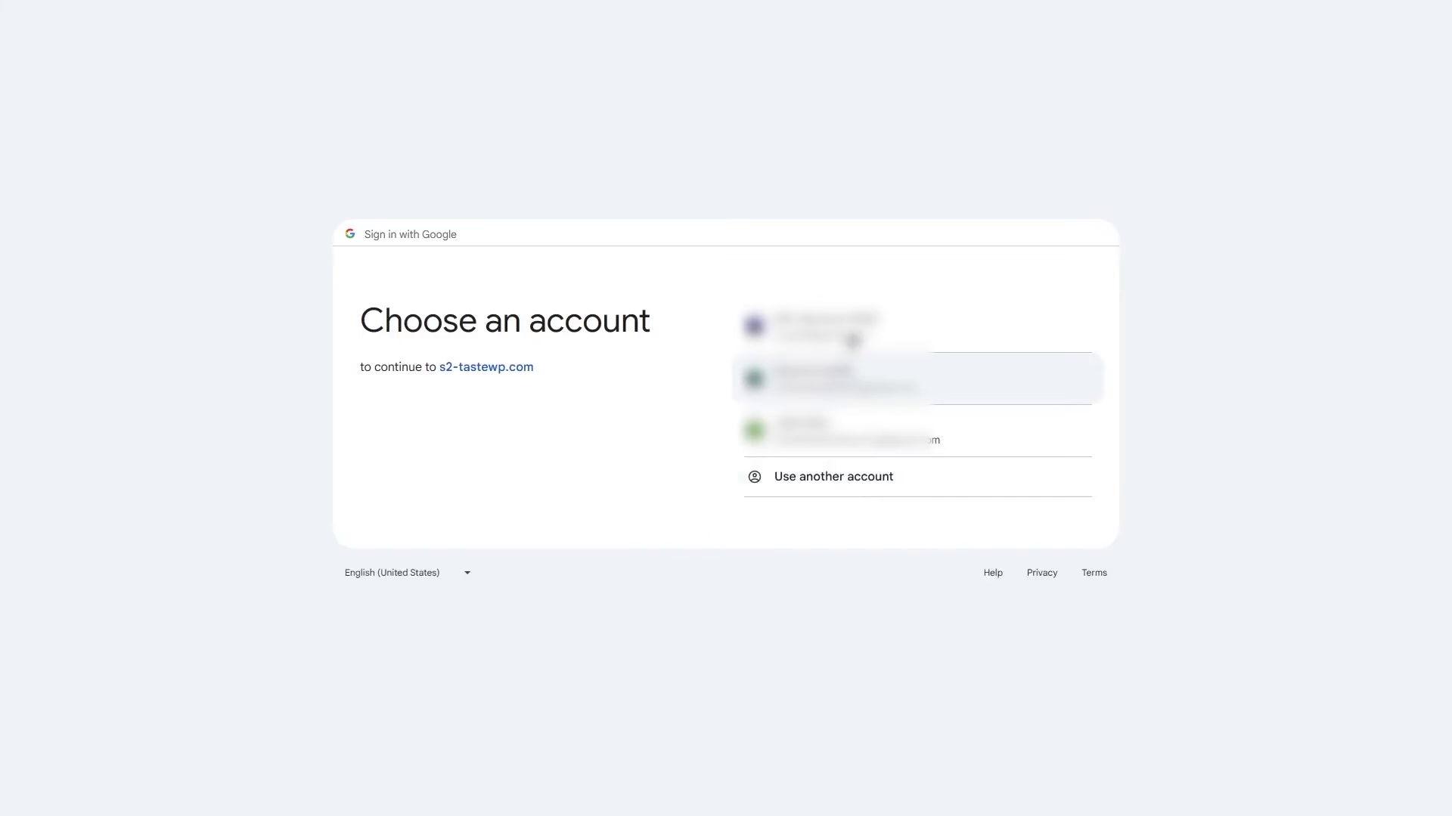
Choose the Google account to authorise the Tutor LMS app and return to WordPress.
{"action": "left_click", "coordinate": [875, 452]}
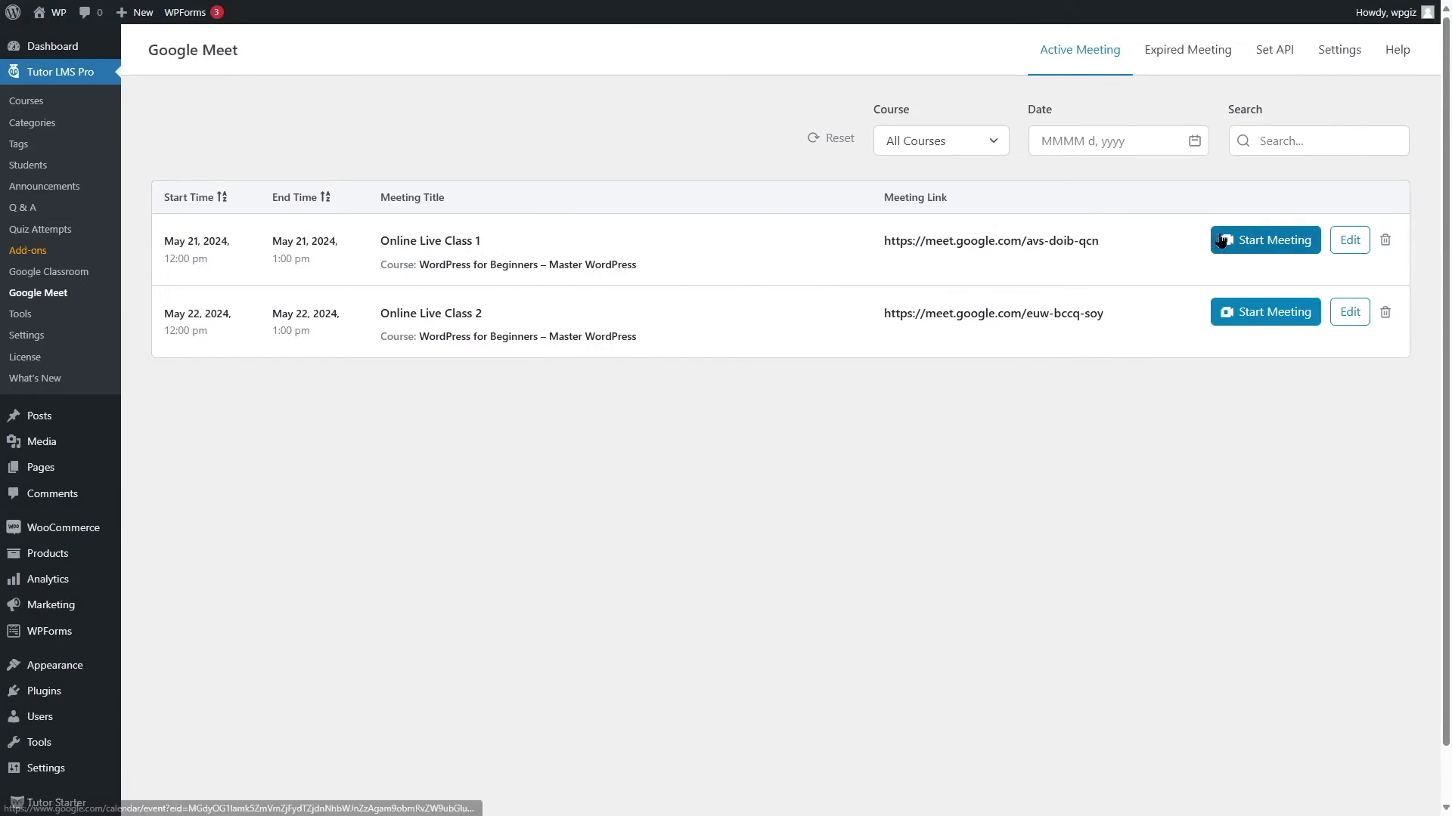
Start the Online Live Class 1 meeting, opening it in Google Calendar's week view.
{"action": "left_click", "coordinate": [1261, 242]}
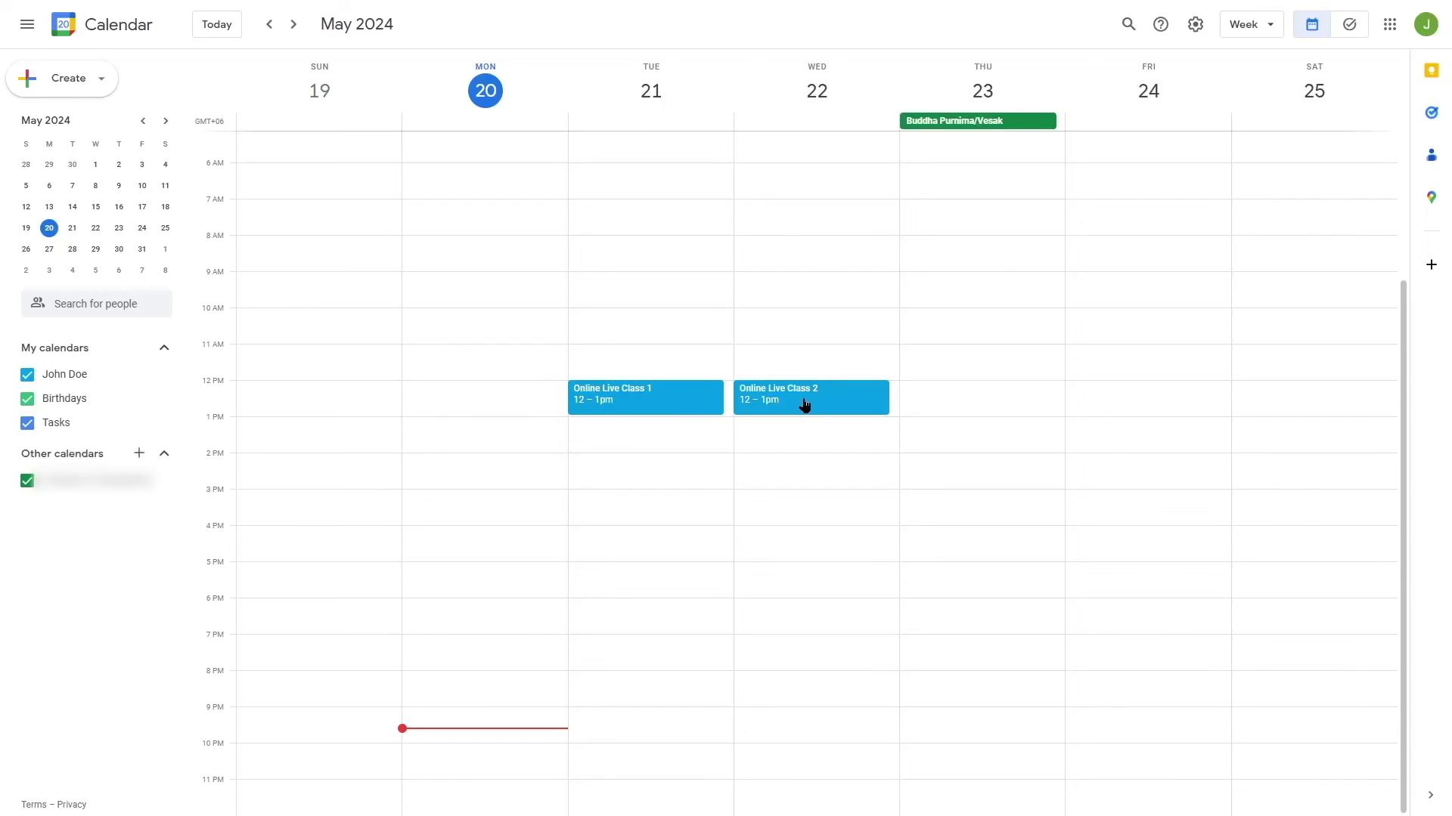
Open the Online Live Class 1 event, check its invite link, and join it with Google Meet.
{"action": "left_click", "coordinate": [625, 400]}
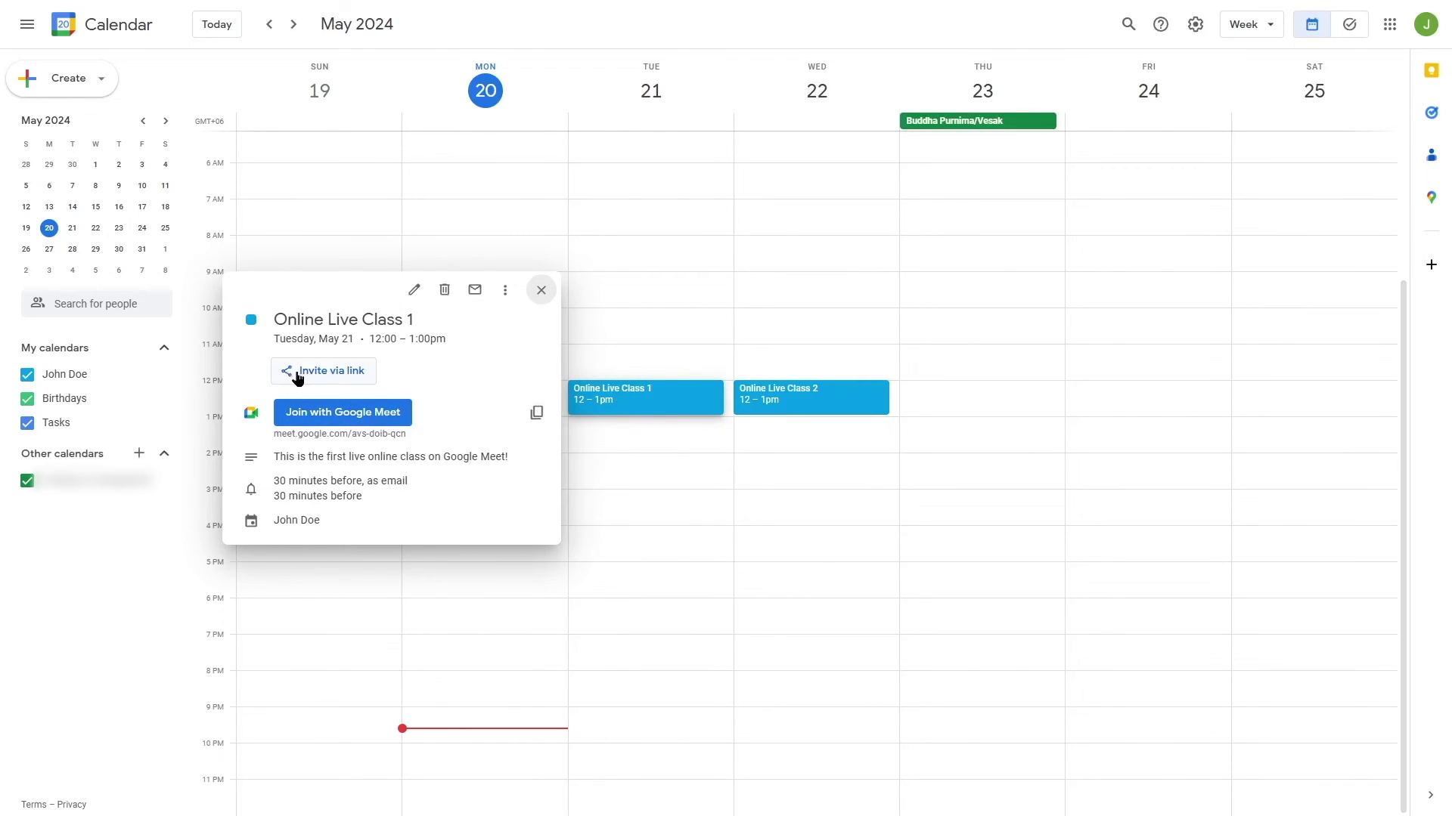
{"action": "left_click", "coordinate": [365, 375]}
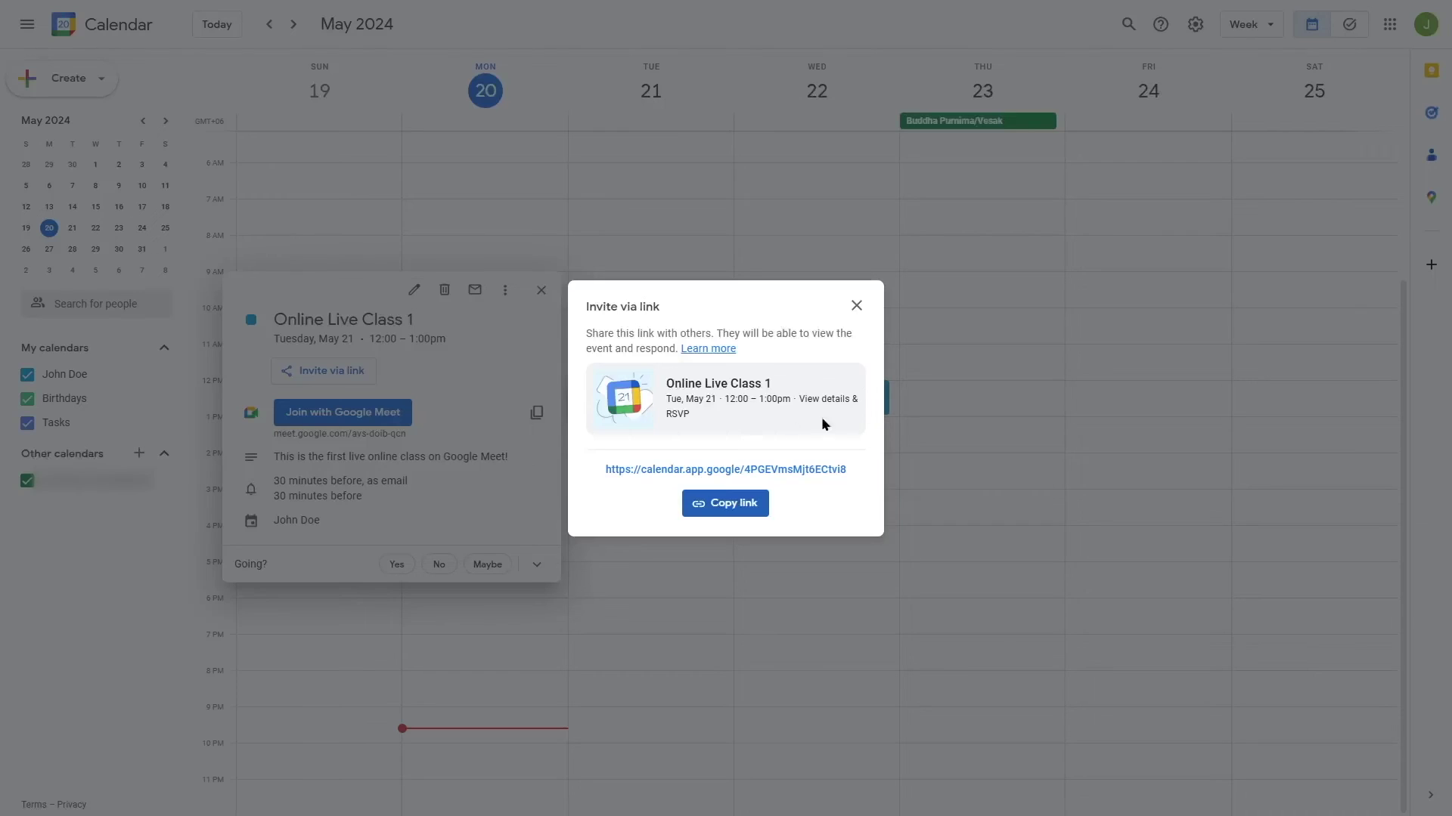
{"action": "left_click", "coordinate": [855, 306]}
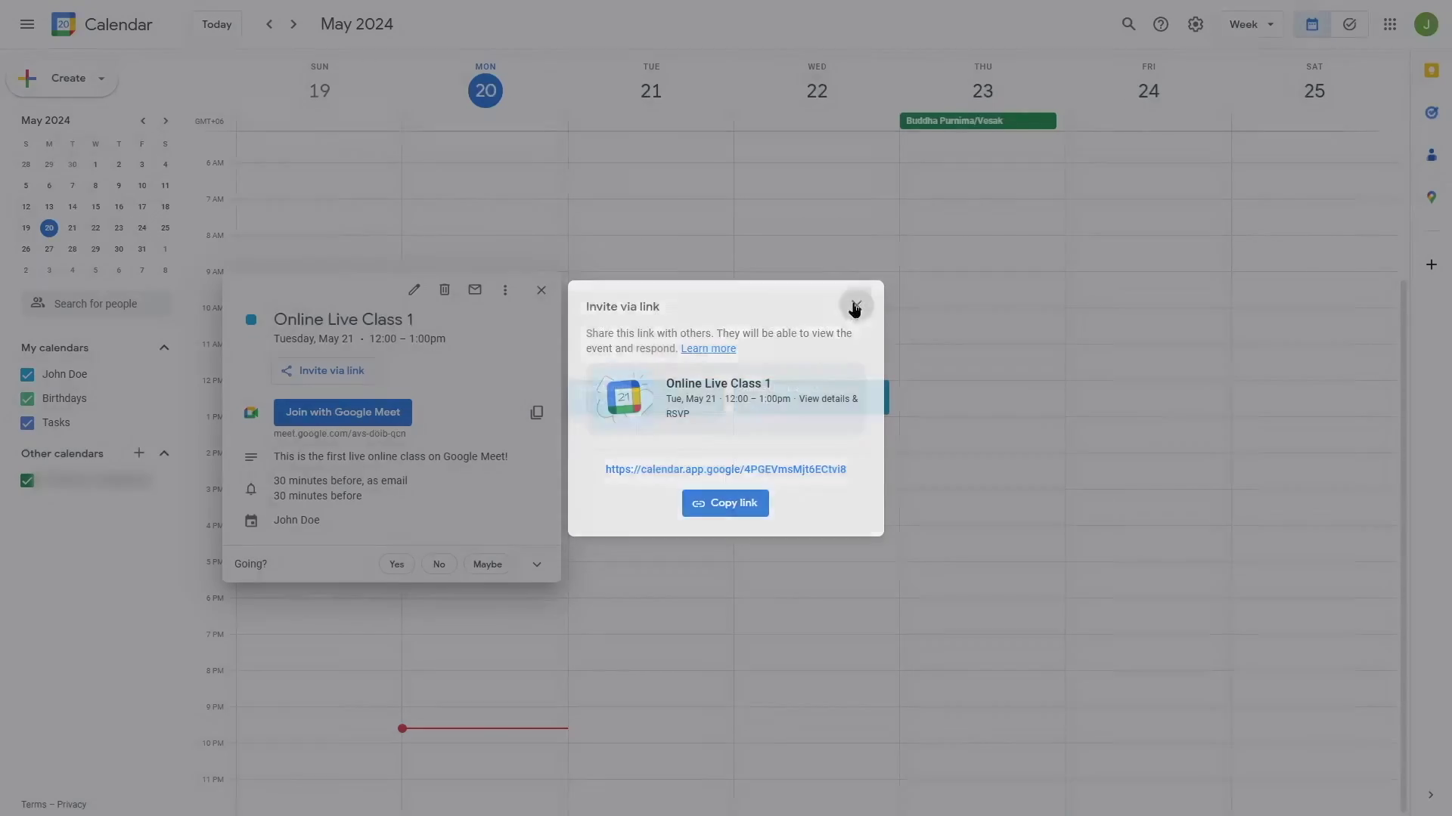
{"action": "left_click", "coordinate": [370, 416]}
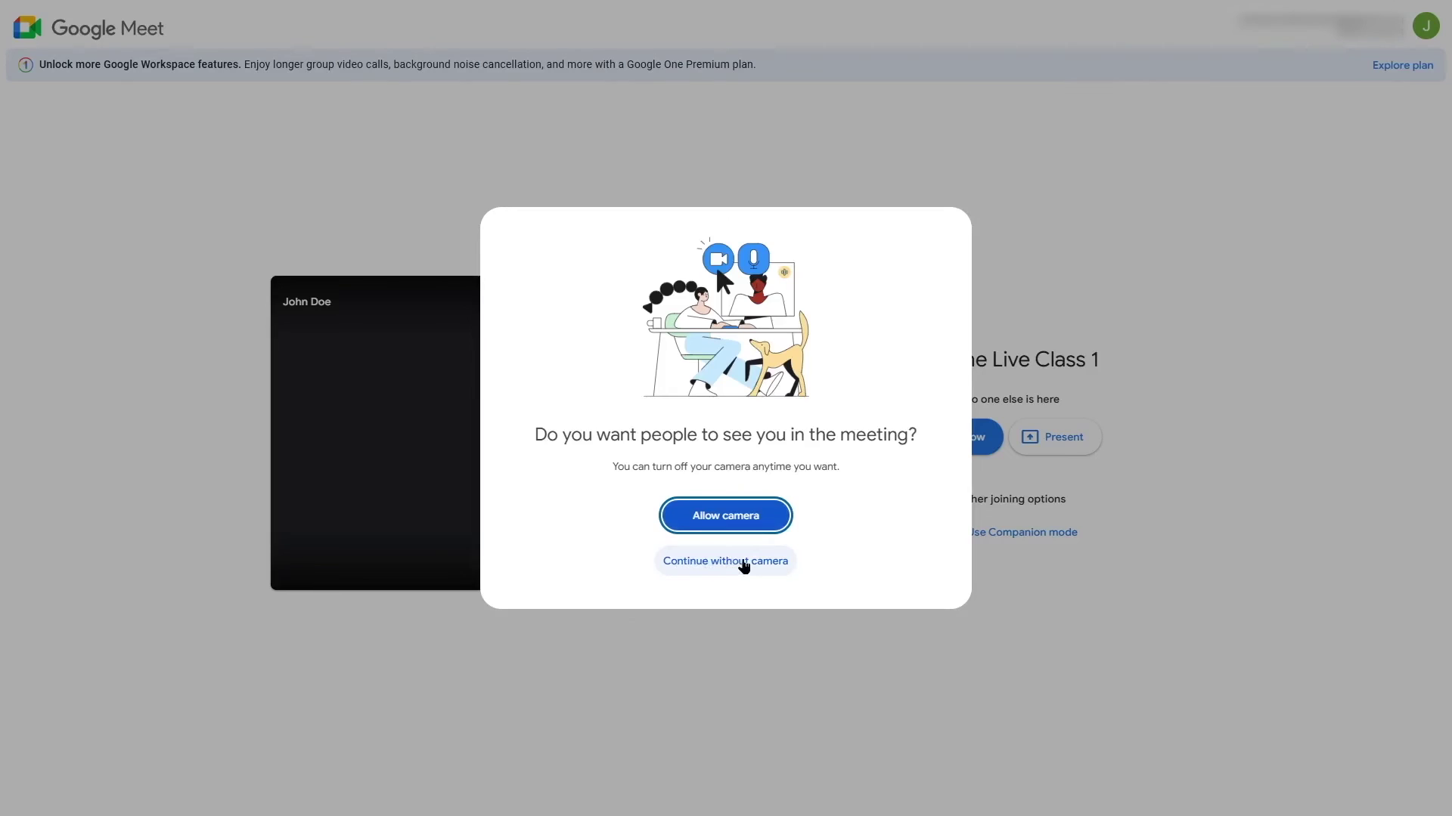
Continue into the Online Live Class 1 meeting without the camera.
{"action": "left_click", "coordinate": [743, 564]}
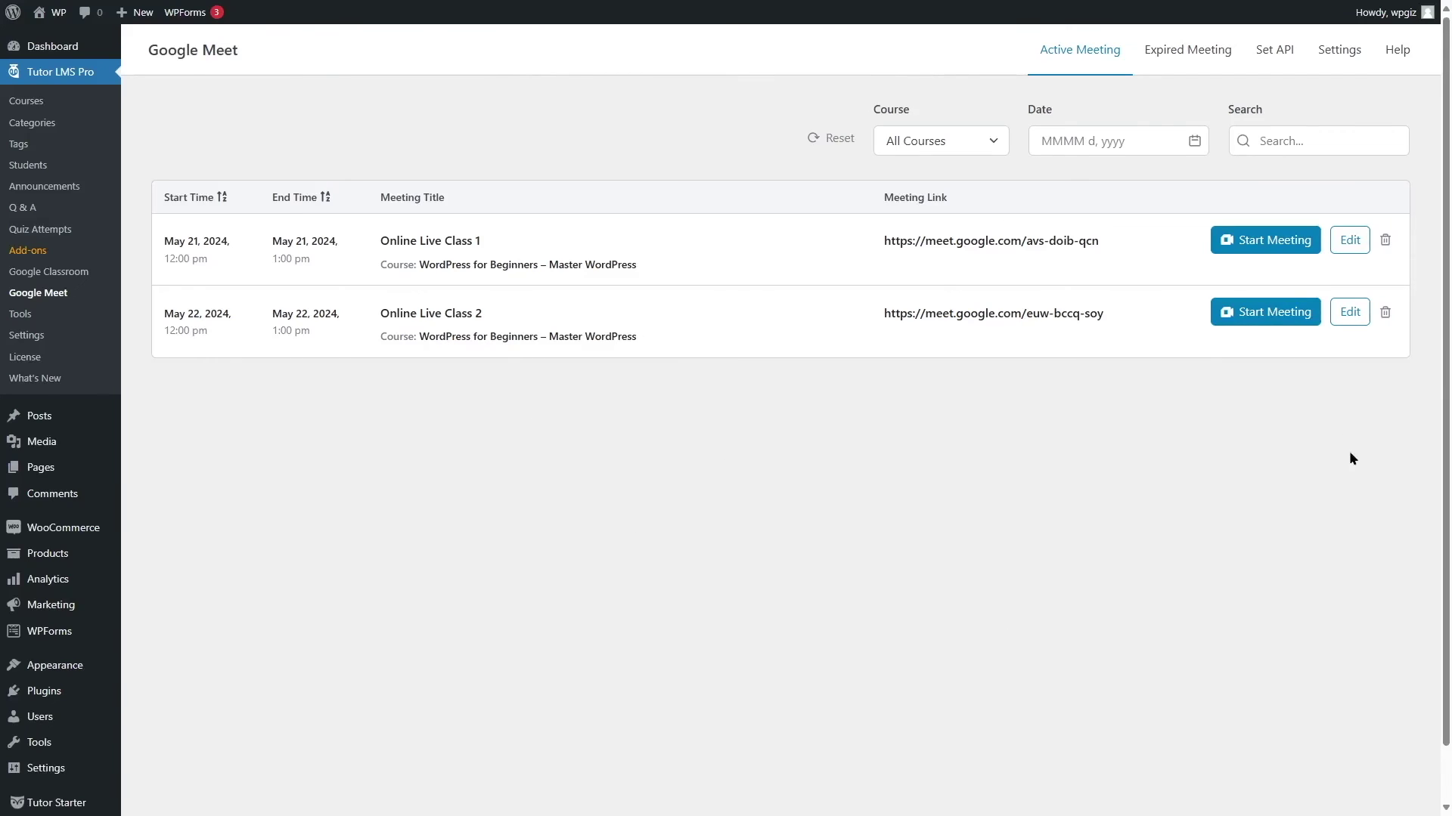
Start Online Live Class 2, check its invite link in Calendar, and join it with Google Meet.
{"action": "left_click", "coordinate": [1258, 311]}
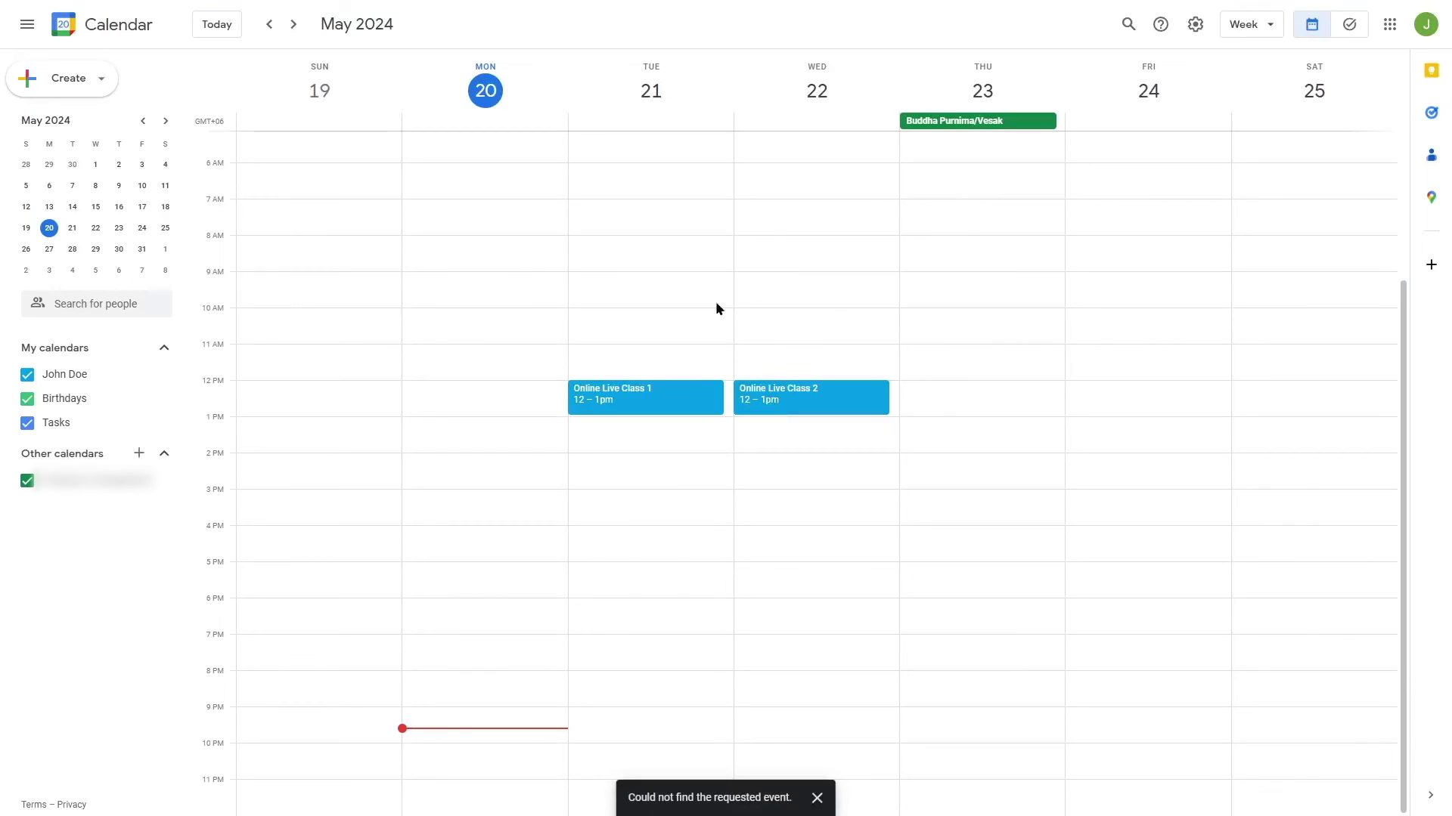
{"action": "left_click", "coordinate": [786, 401]}
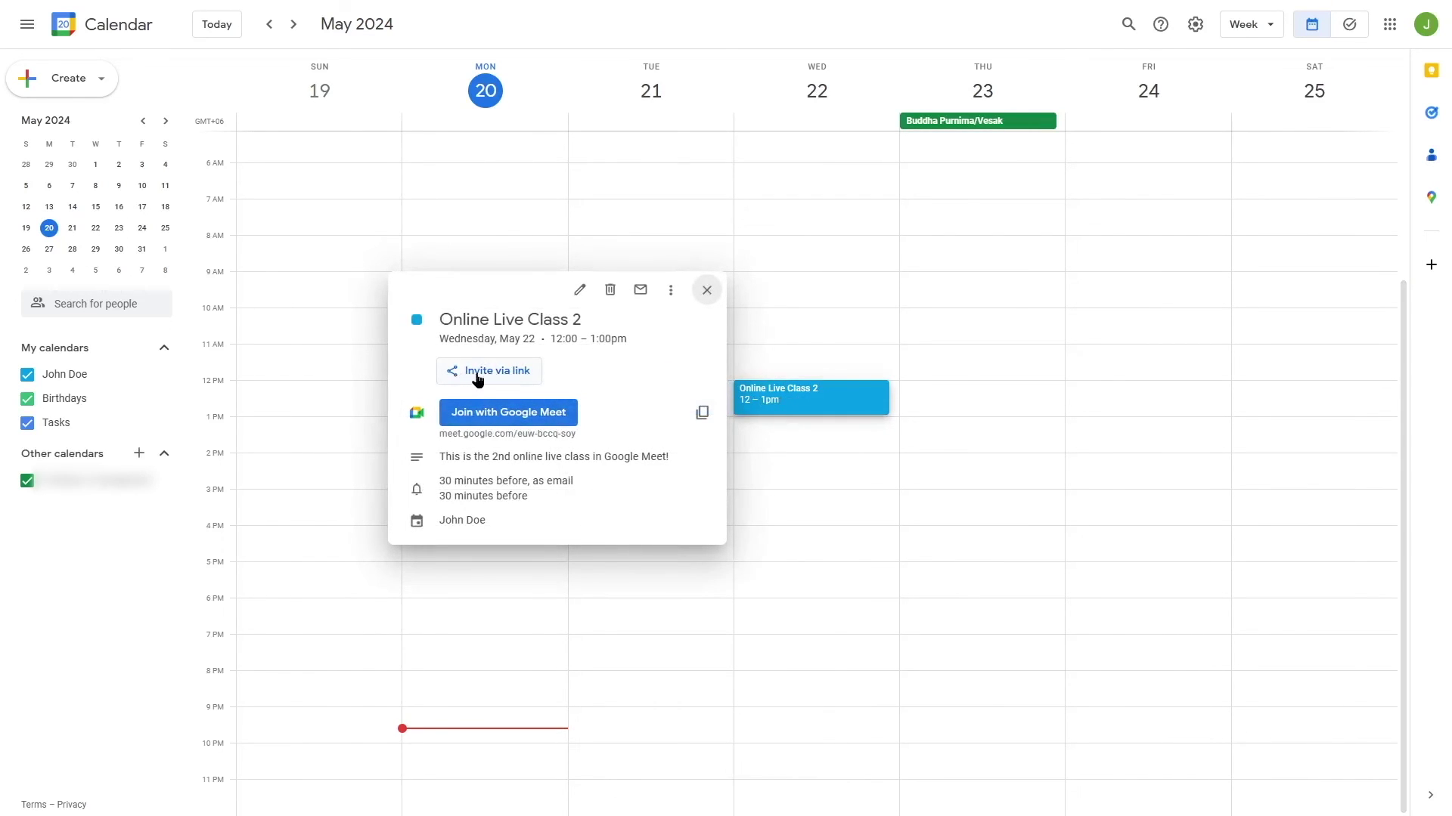
{"action": "left_click", "coordinate": [501, 380]}
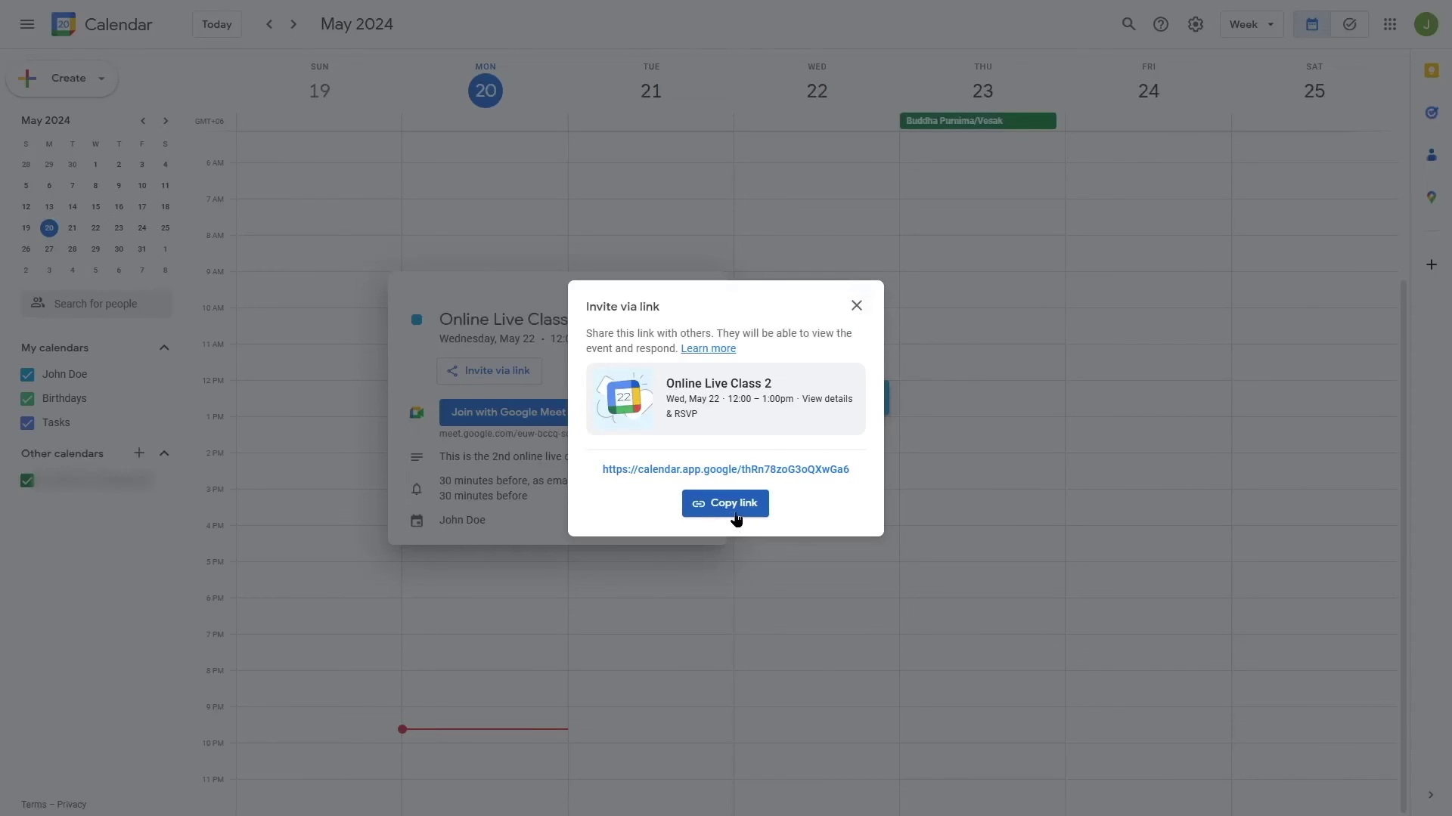
{"action": "left_click", "coordinate": [856, 305]}
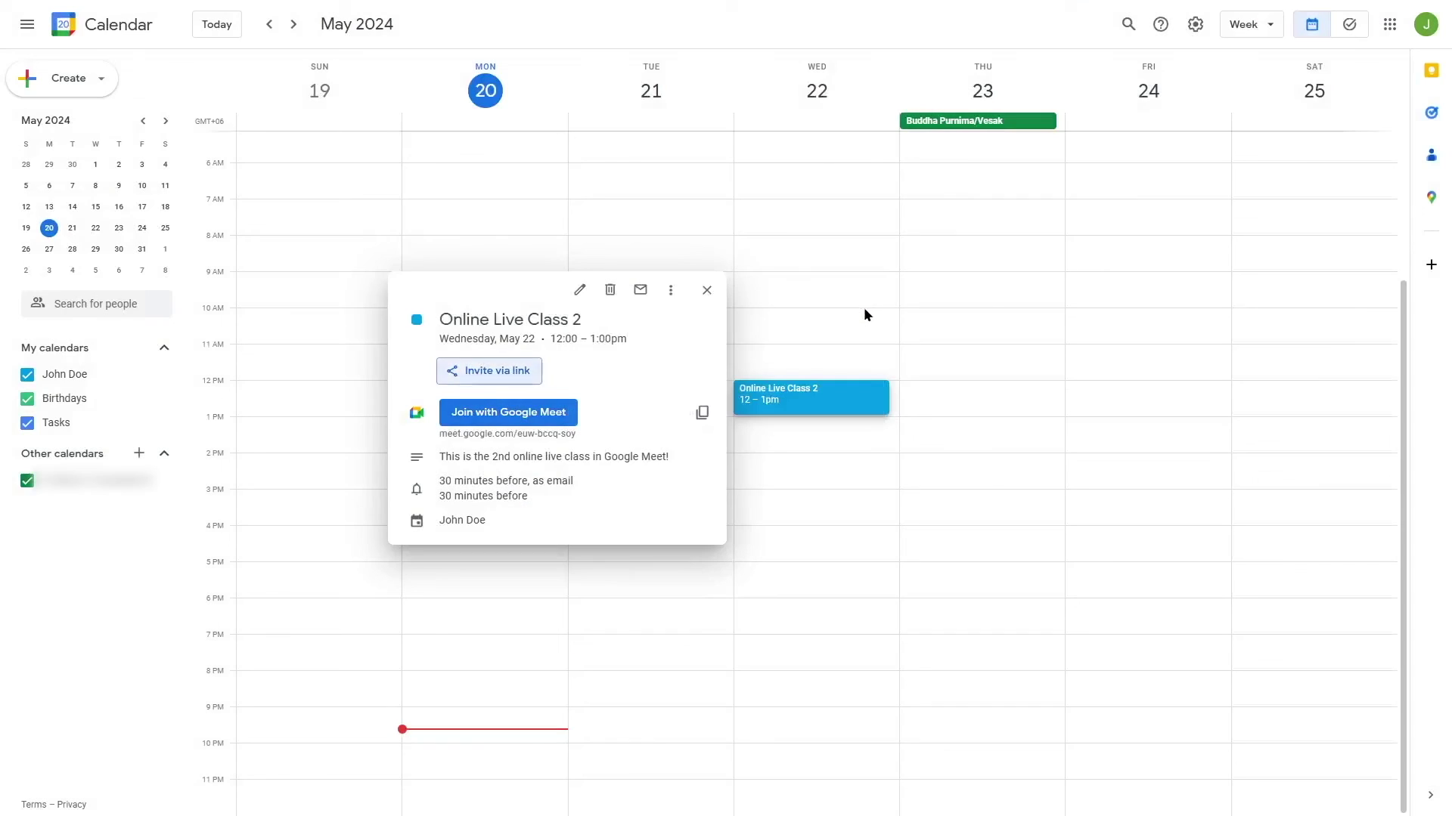
{"action": "left_click", "coordinate": [465, 414]}
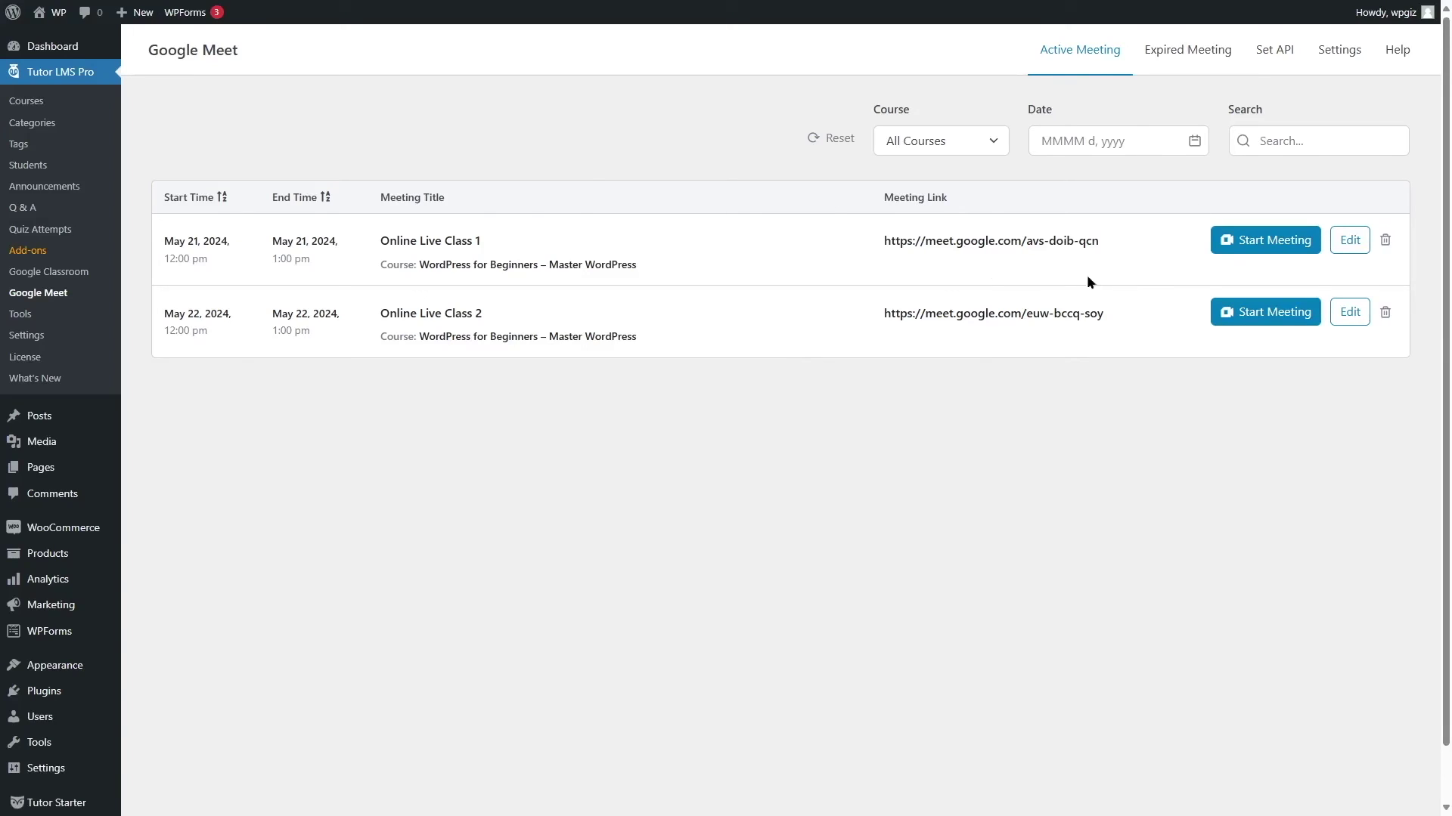
Visit the site's Courses page and browse the WordPress for Beginners – Master WordPress course content.
{"action": "left_click", "coordinate": [53, 36]}
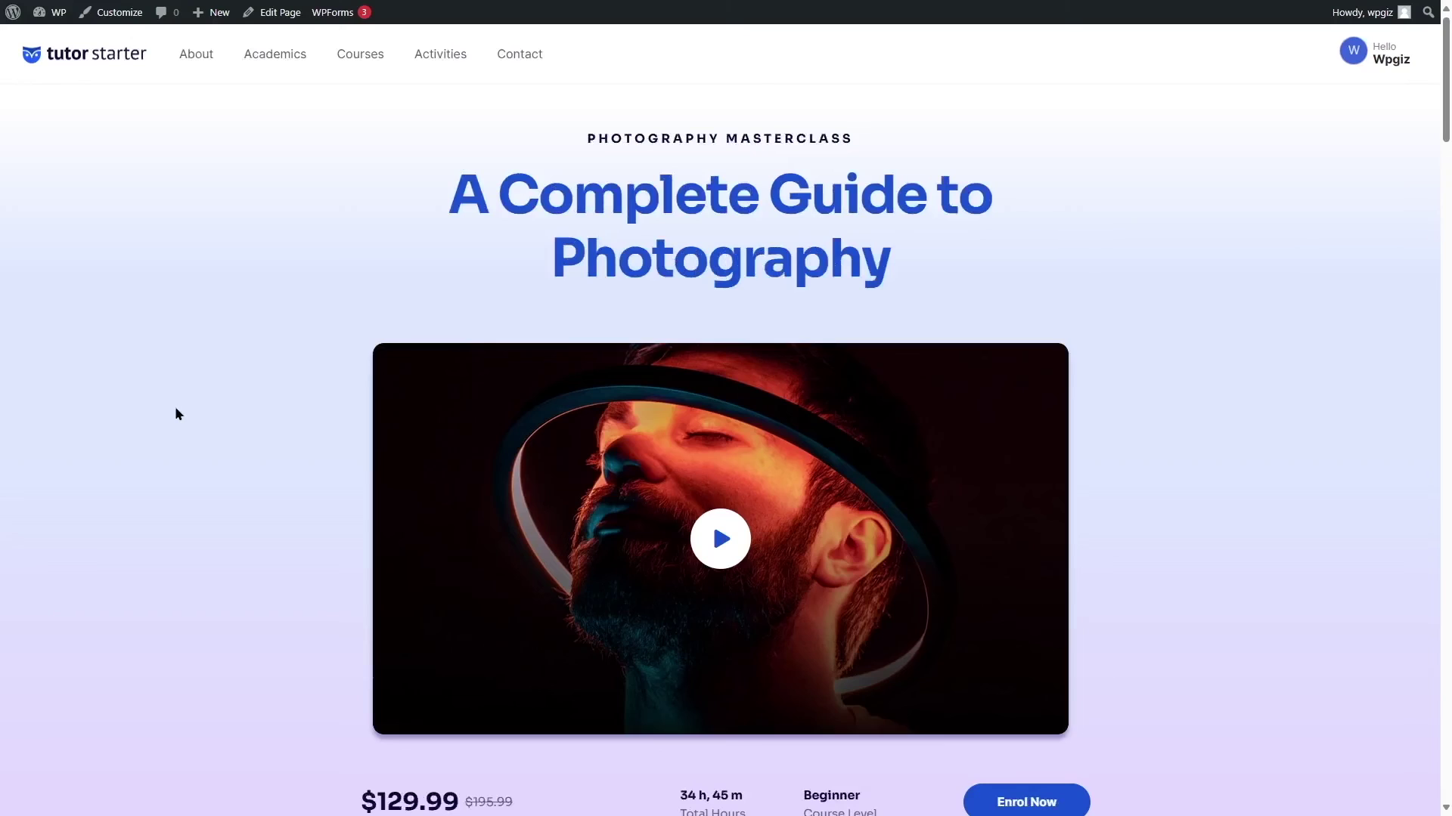
{"action": "left_click", "coordinate": [350, 61]}
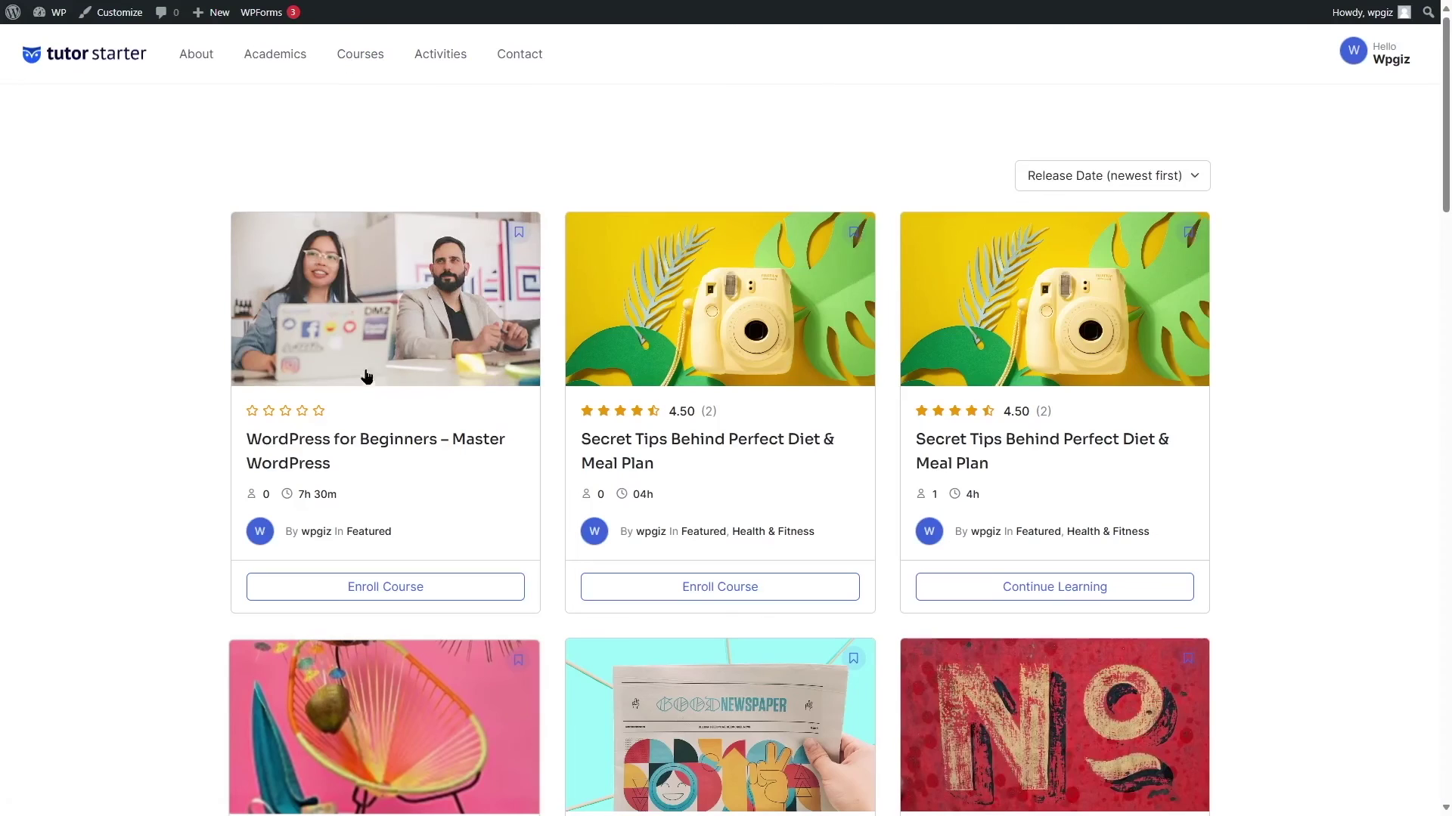
{"action": "left_click", "coordinate": [409, 364]}
{"action": "scroll", "coordinate": [409, 365], "scroll_direction": "down", "scroll_amount": 8}
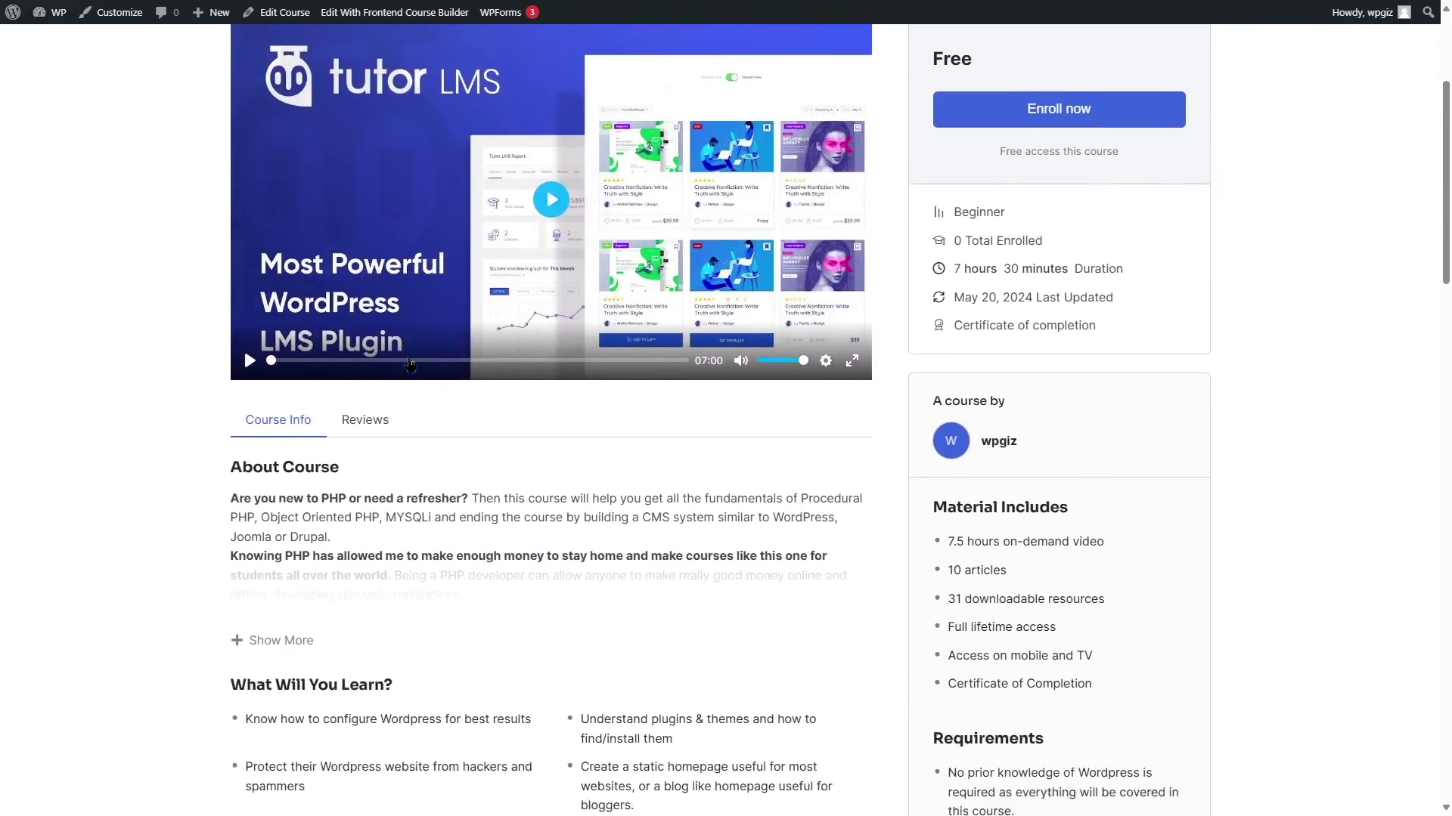
{"action": "scroll", "coordinate": [409, 364], "scroll_direction": "down", "scroll_amount": 2}
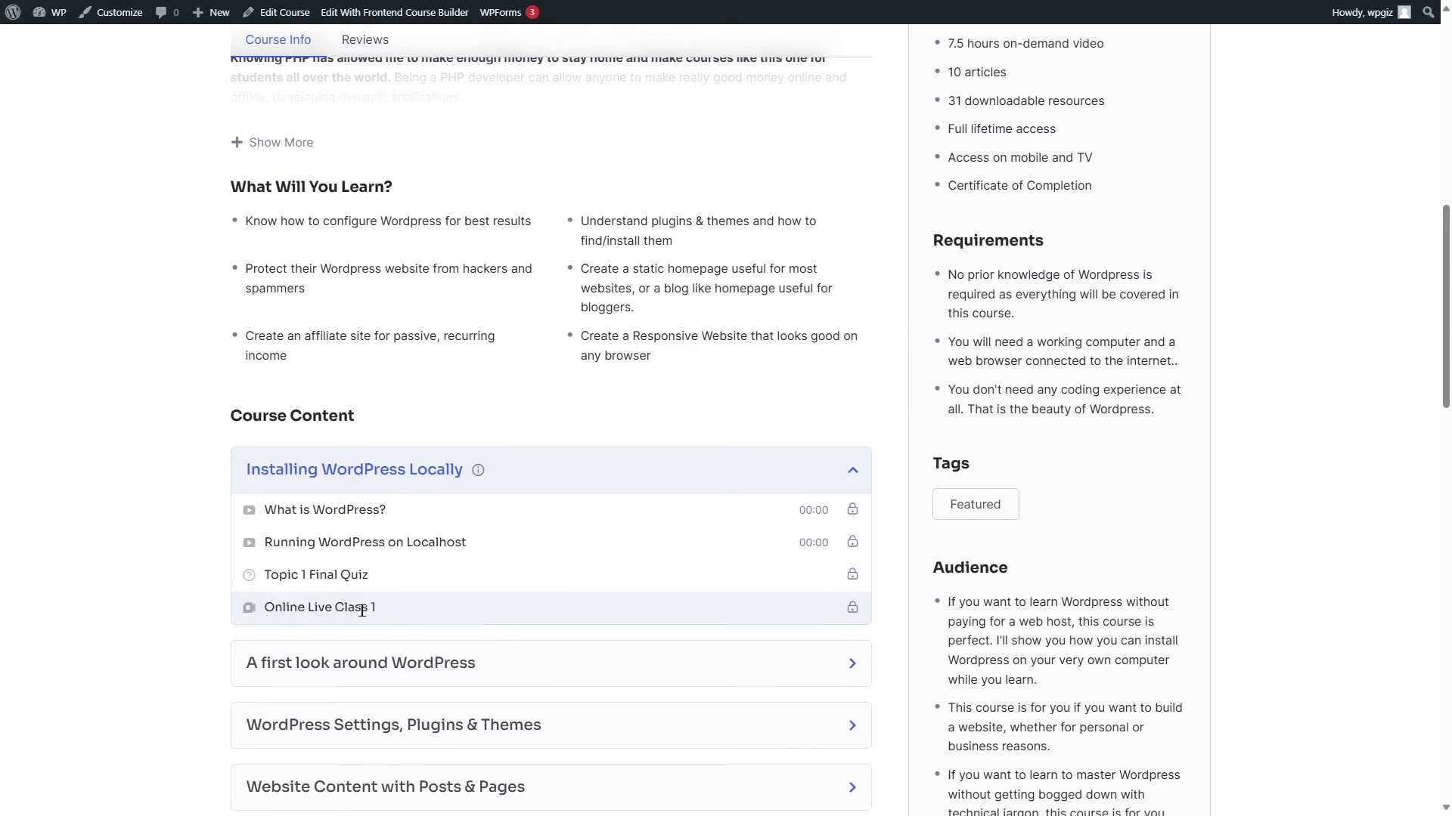
{"action": "scroll", "coordinate": [314, 439], "scroll_direction": "down", "scroll_amount": 7}
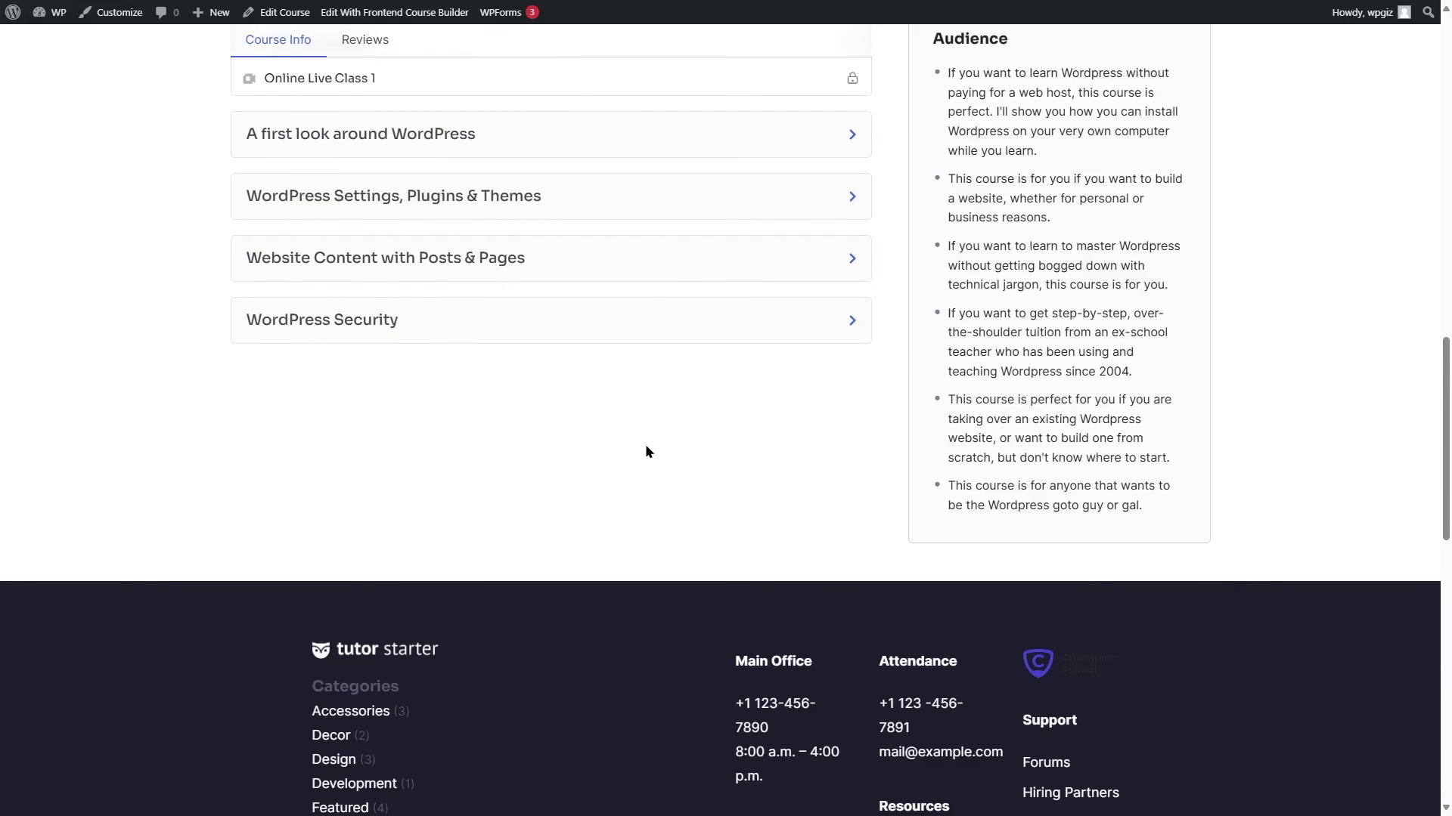
{"action": "scroll", "coordinate": [639, 444], "scroll_direction": "up", "scroll_amount": 10}
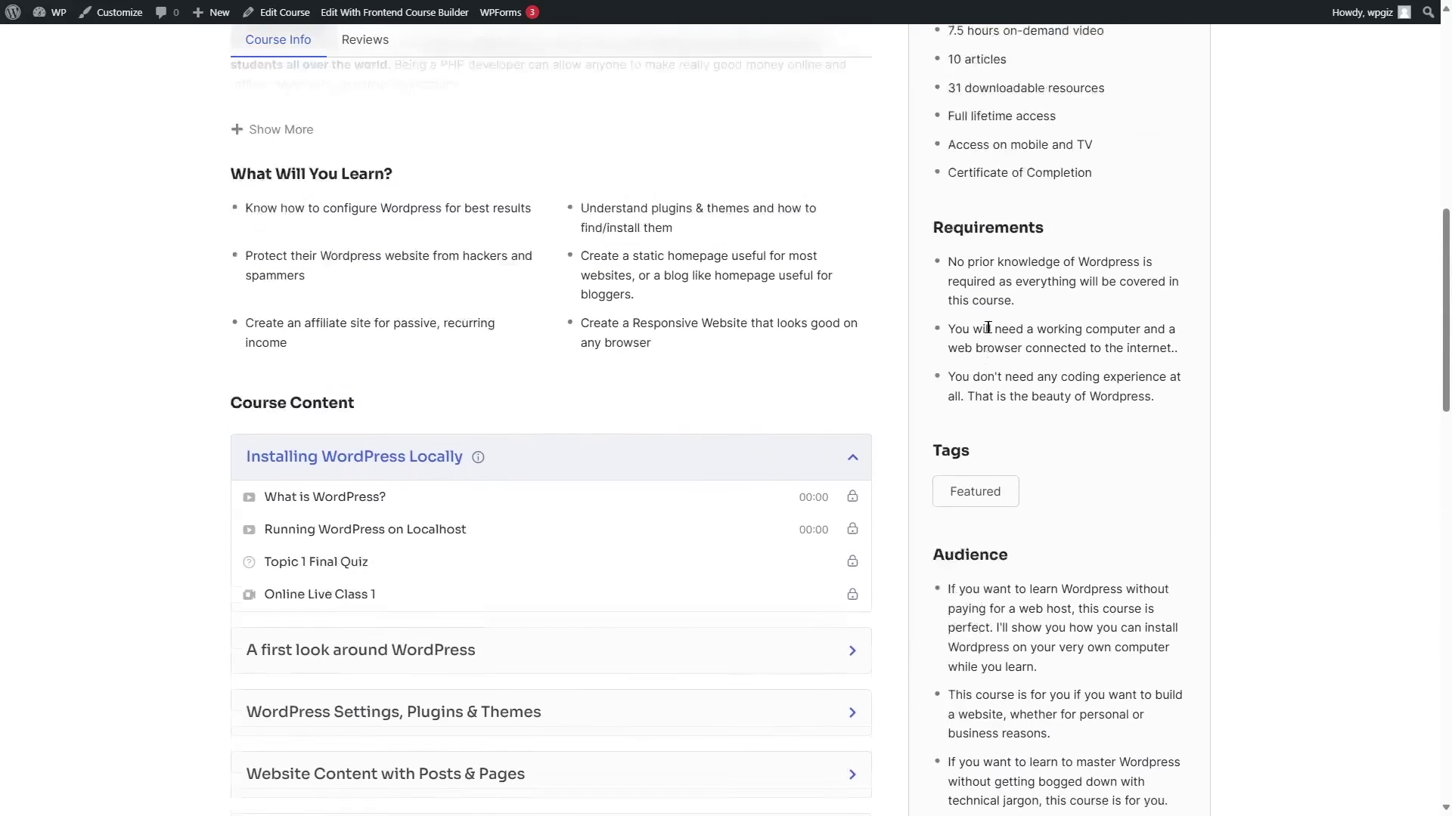
{"action": "scroll", "coordinate": [583, 577], "scroll_direction": "up", "scroll_amount": 5}
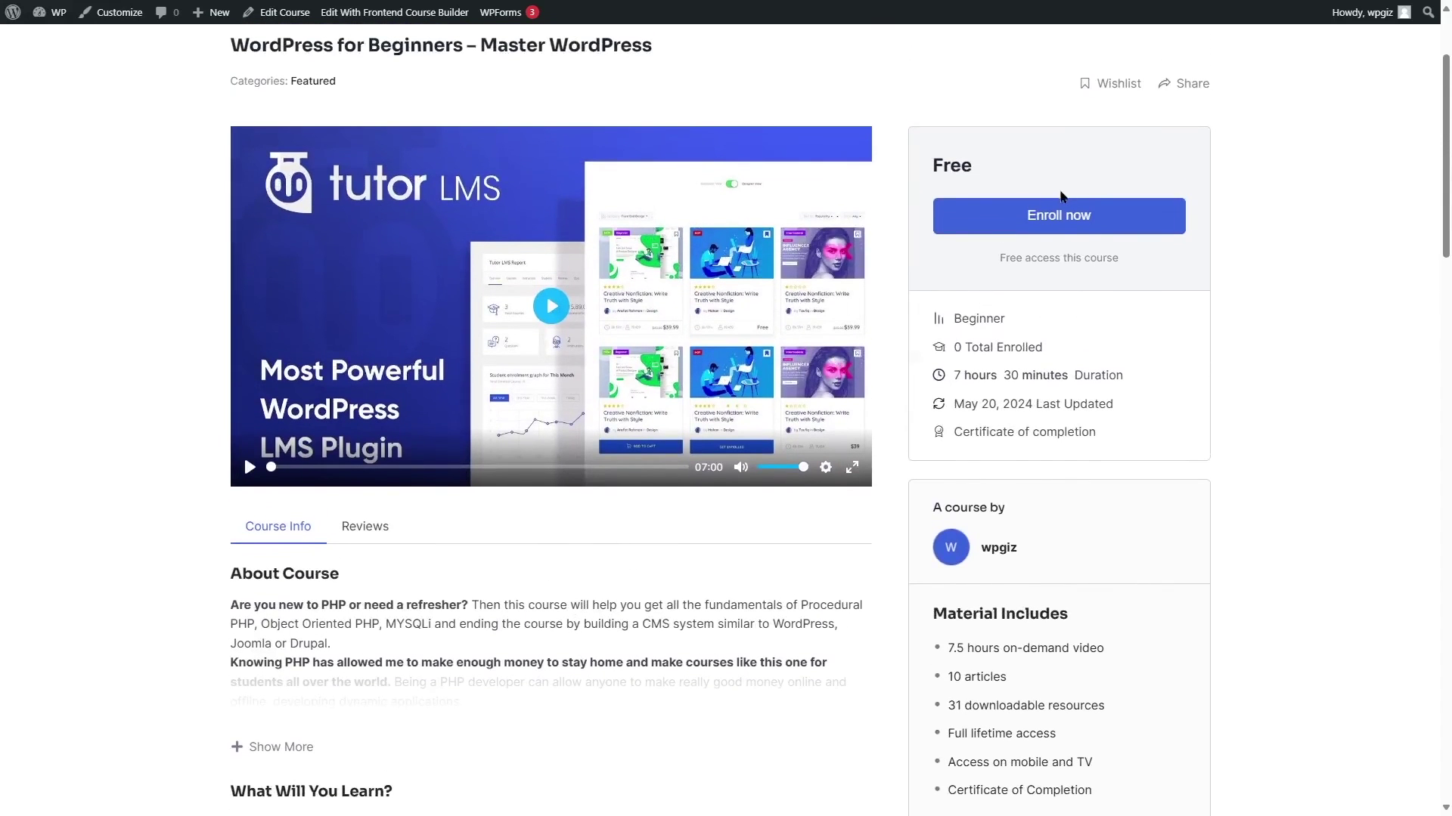
Enroll in WordPress for Beginners and review the Live Google Meets countdown for Online Live Class 2.
{"action": "left_click", "coordinate": [1047, 227]}
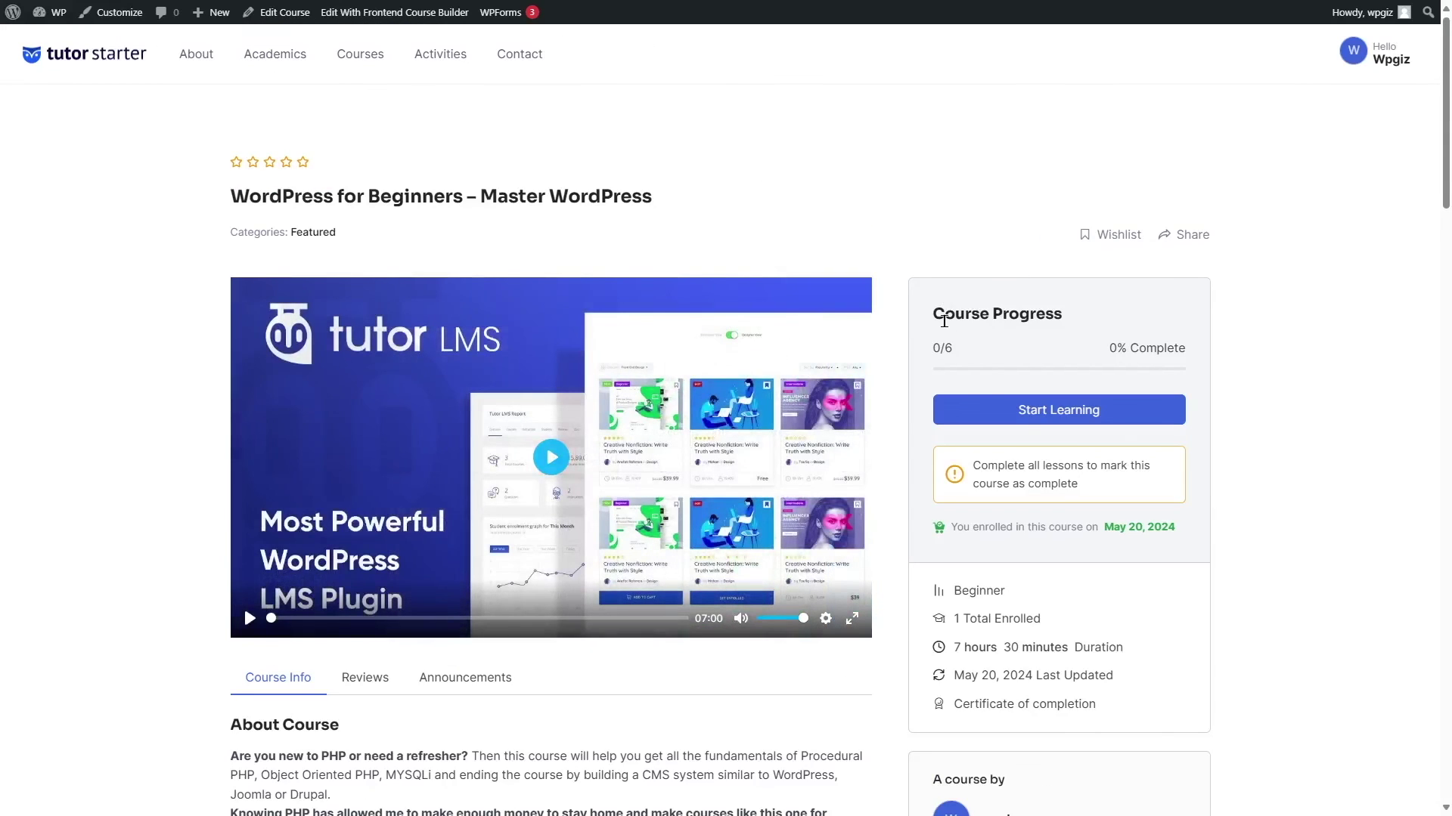
{"action": "scroll", "coordinate": [866, 300], "scroll_direction": "down", "scroll_amount": 10}
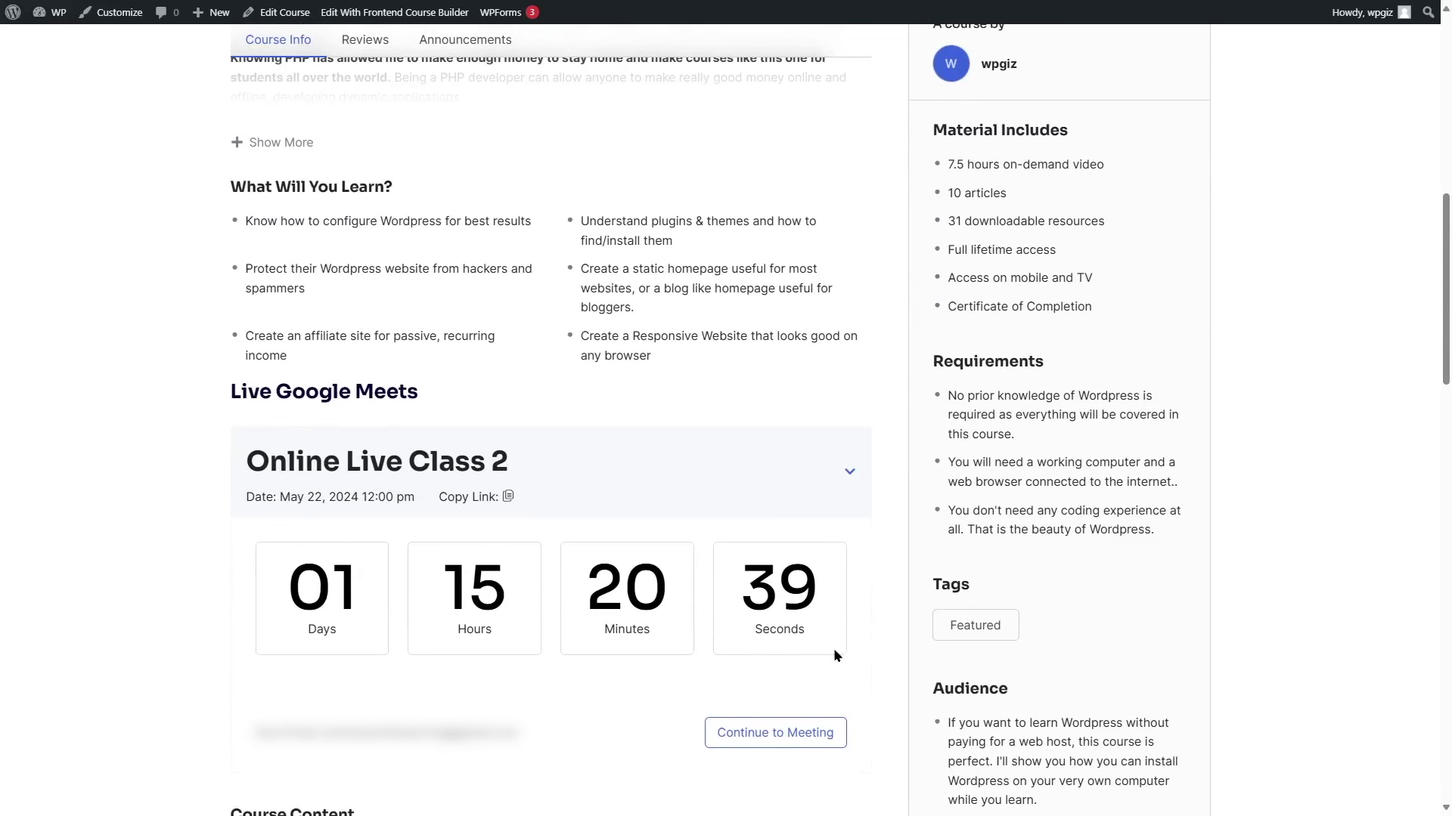
{"action": "scroll", "coordinate": [834, 628], "scroll_direction": "down", "scroll_amount": 1}
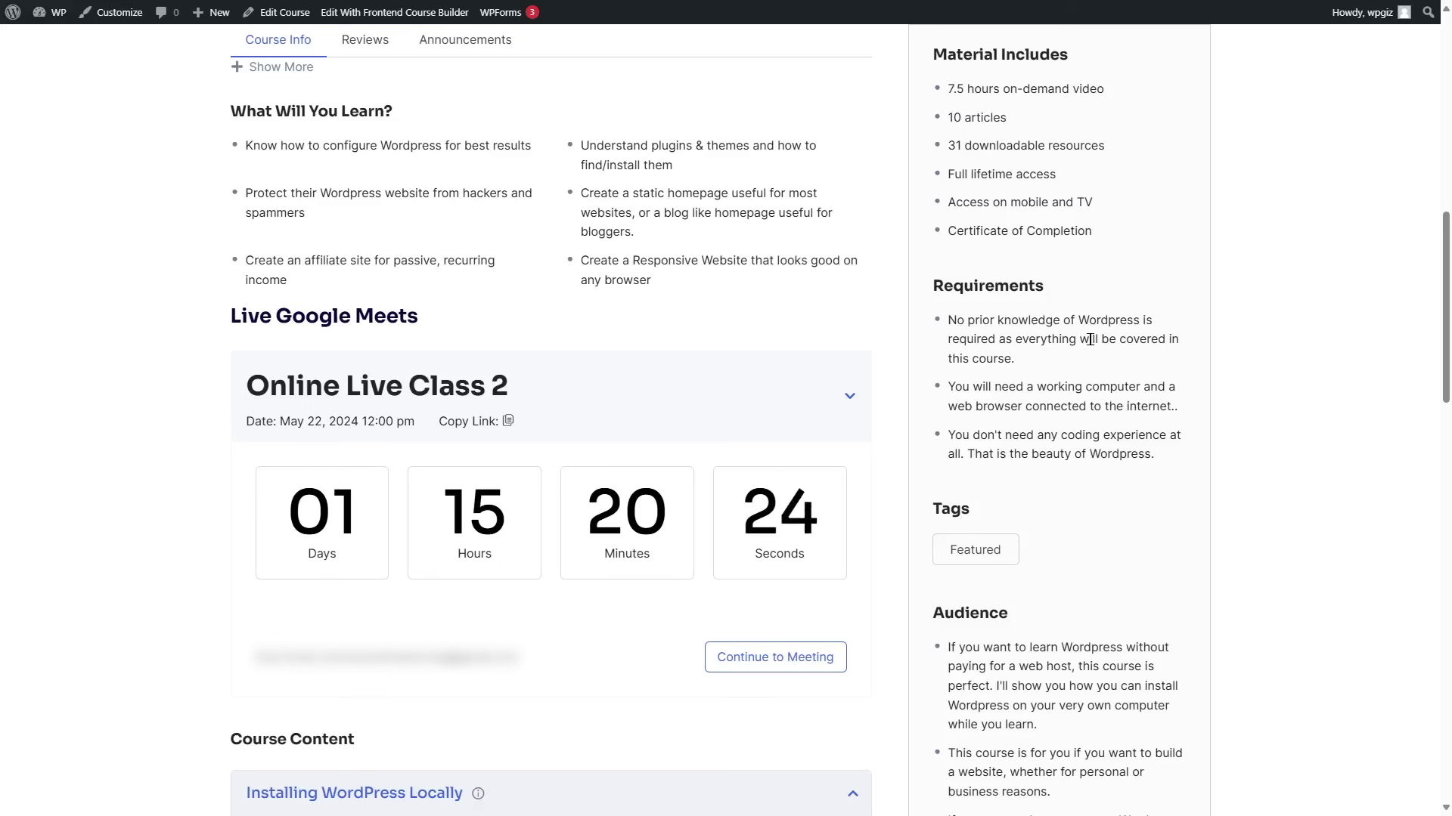
{"action": "scroll", "coordinate": [581, 497], "scroll_direction": "up", "scroll_amount": 5}
{"action": "scroll", "coordinate": [582, 497], "scroll_direction": "up", "scroll_amount": 6}
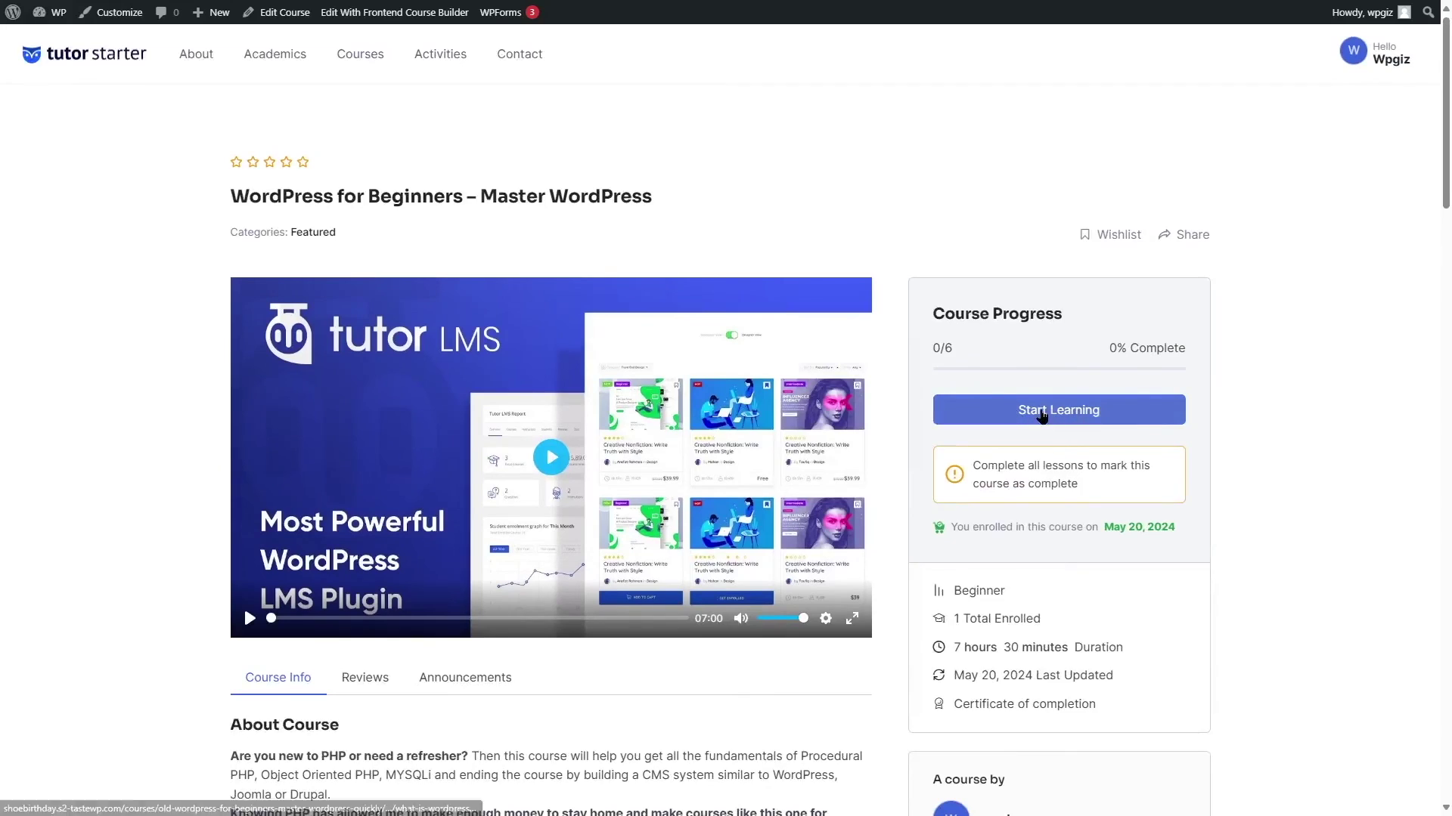
Start learning, open the Online Live Class 1 lesson, and try its Join Meeting button.
{"action": "left_click", "coordinate": [1124, 418]}
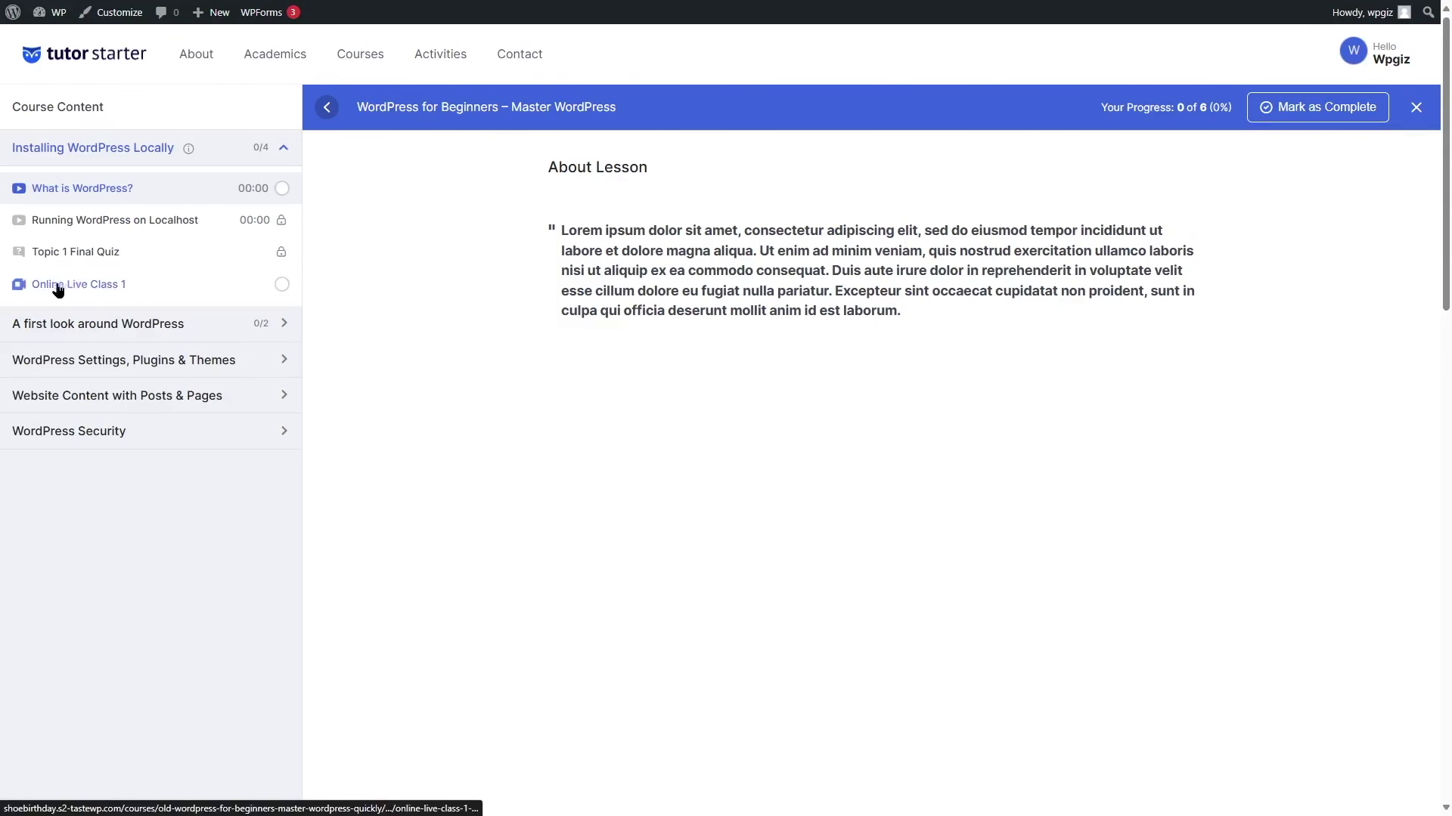
{"action": "left_click", "coordinate": [109, 291]}
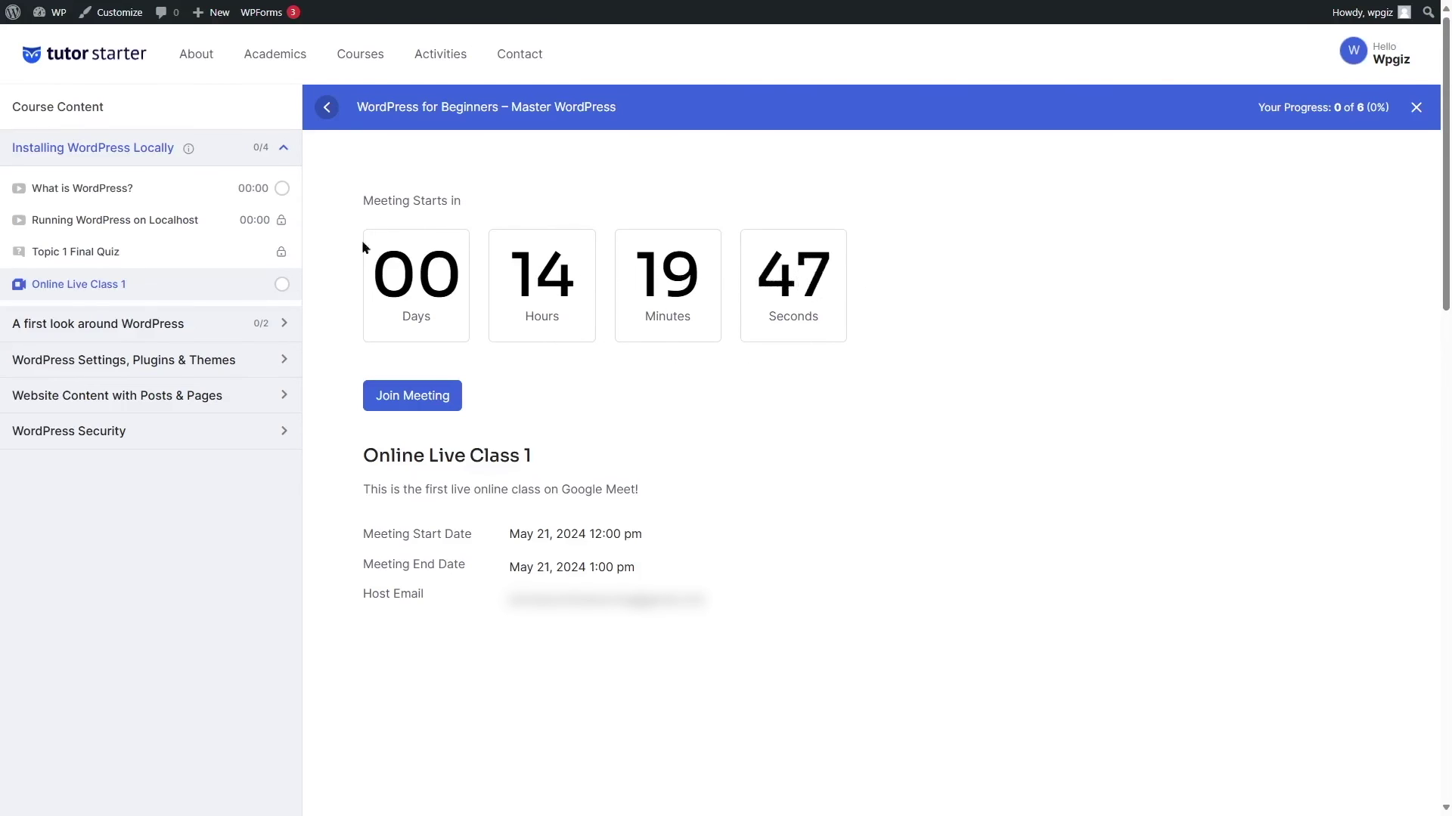
{"action": "left_click", "coordinate": [410, 402]}
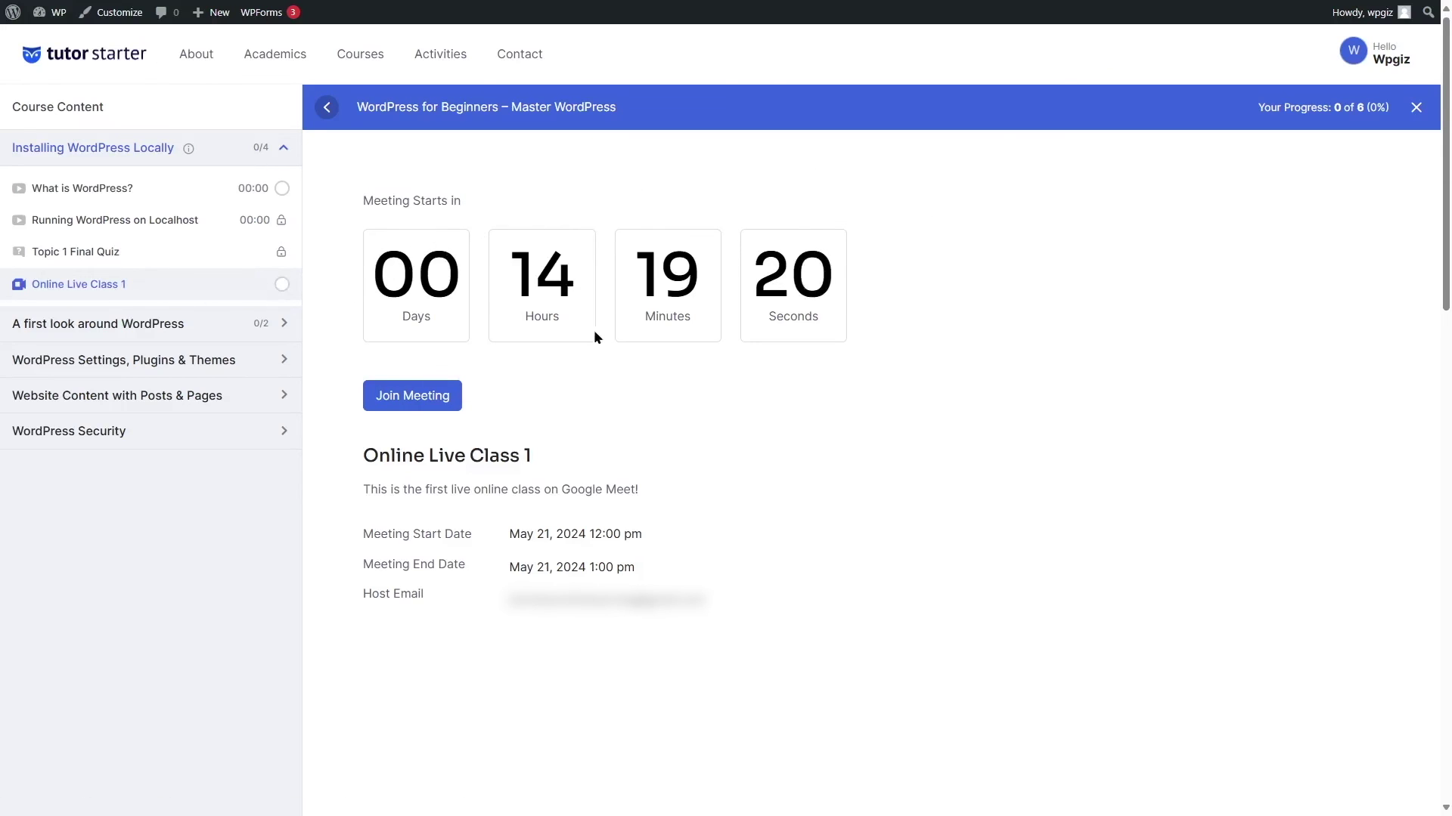
{"action": "mouse_move", "coordinate": [51, 26]}
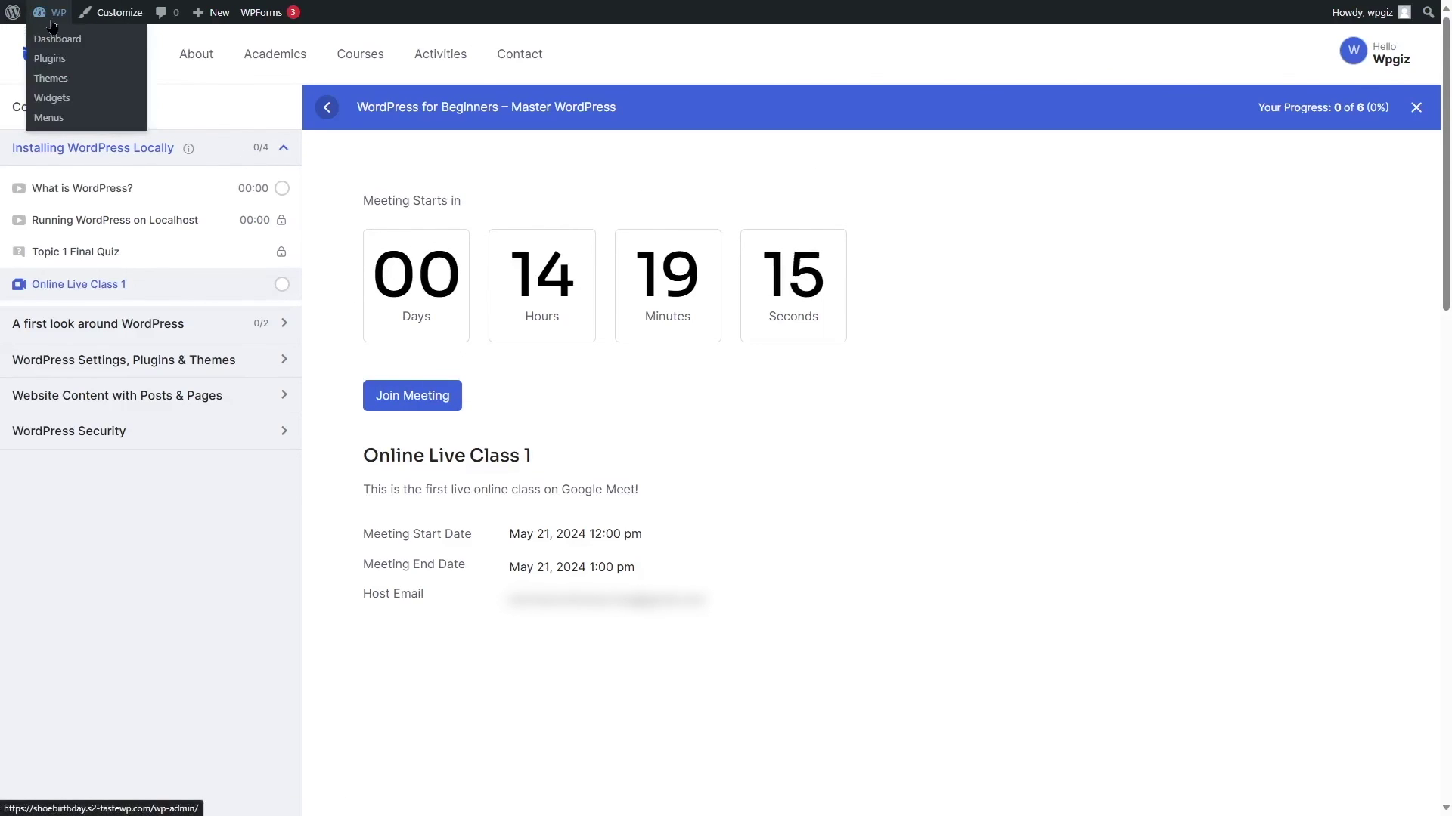